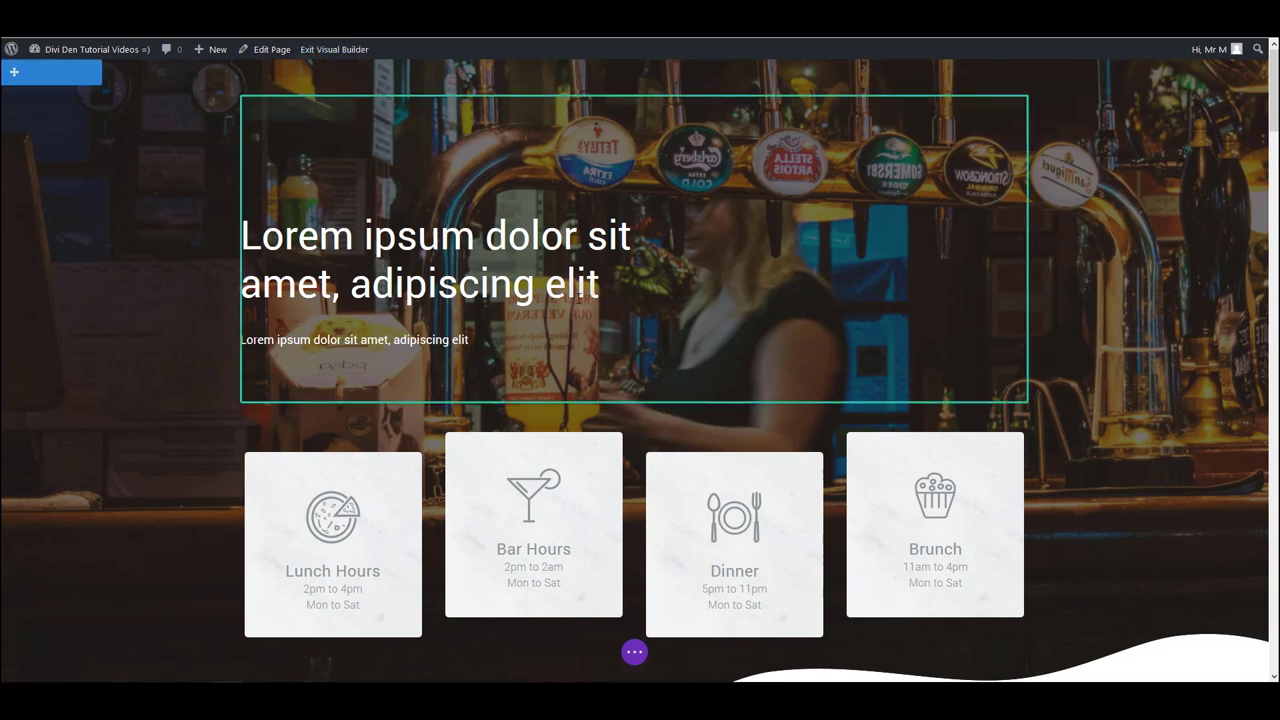
# Replace the hero heading directly on the page with "Something else."
pyautogui.moveTo(480, 250)
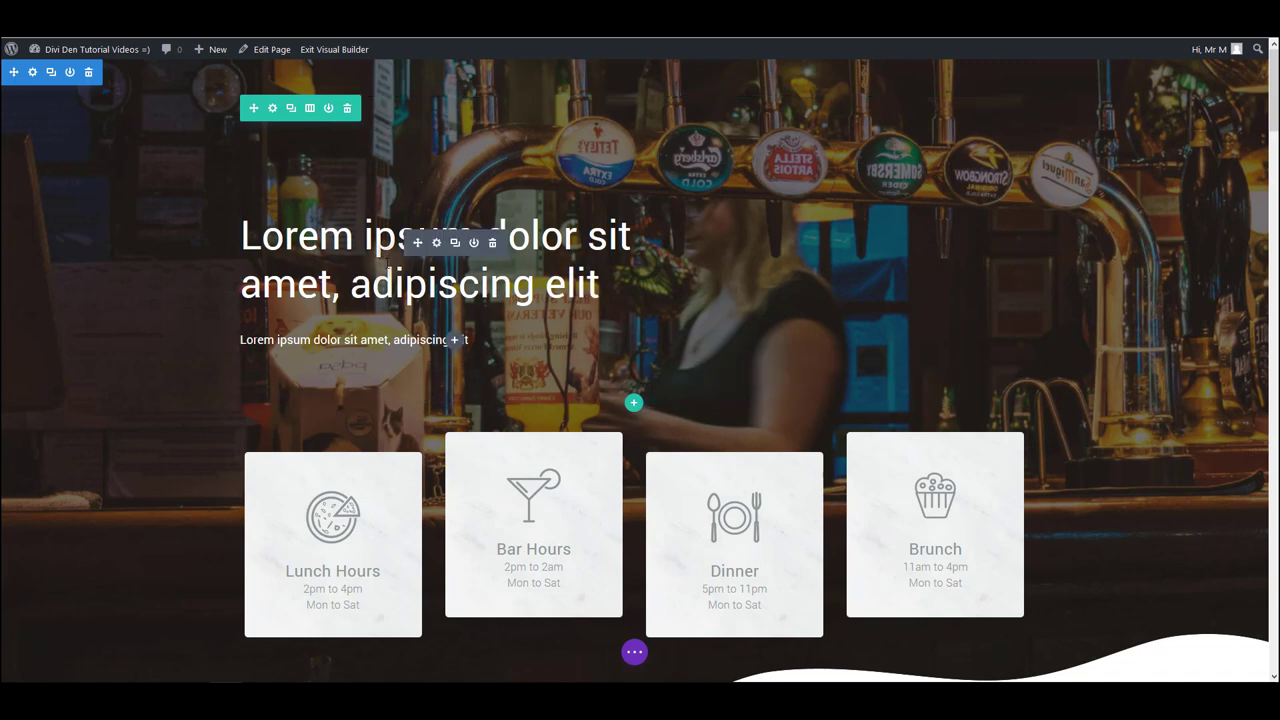
pyautogui.tripleClick(325, 240)
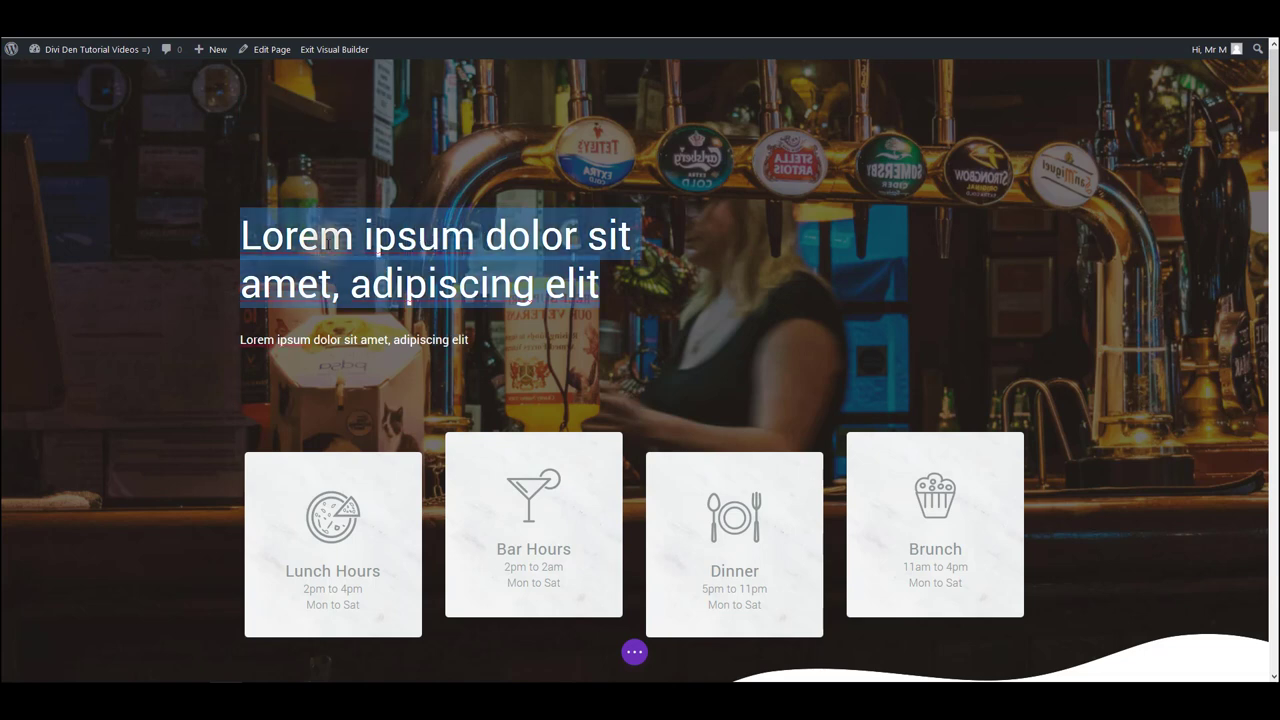
pyautogui.write('Somet')
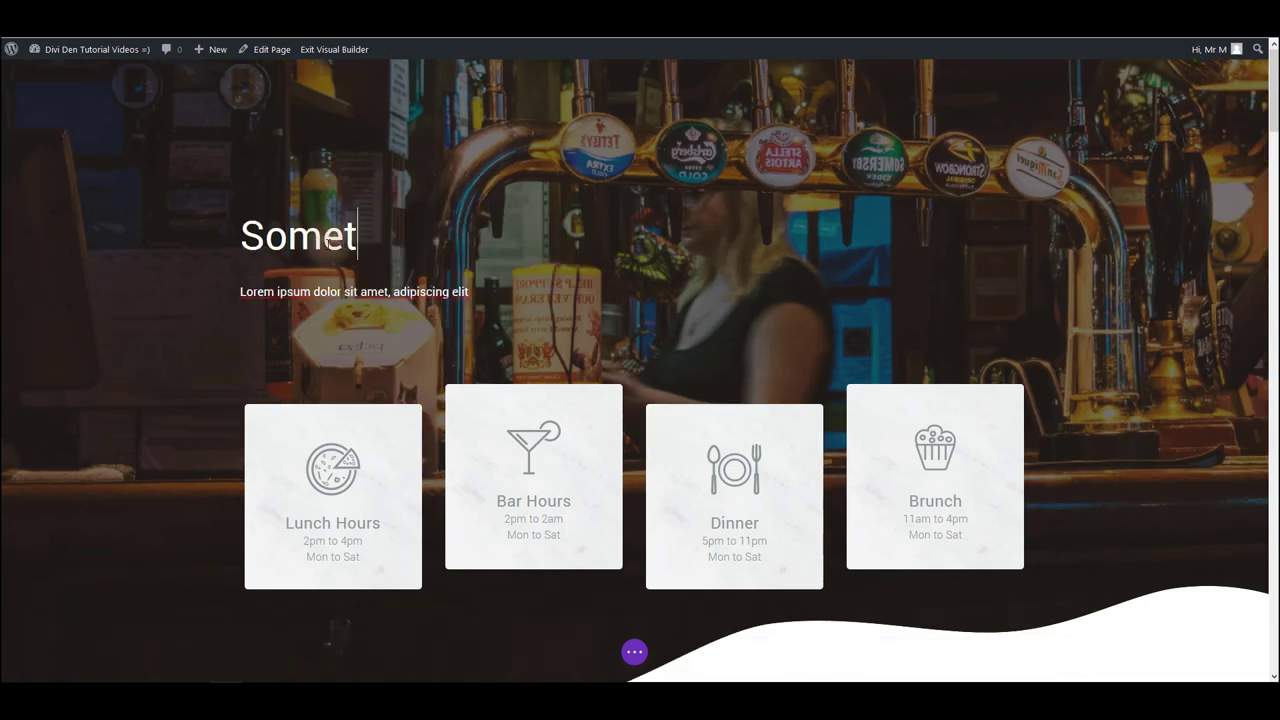
pyautogui.write('hing else.')
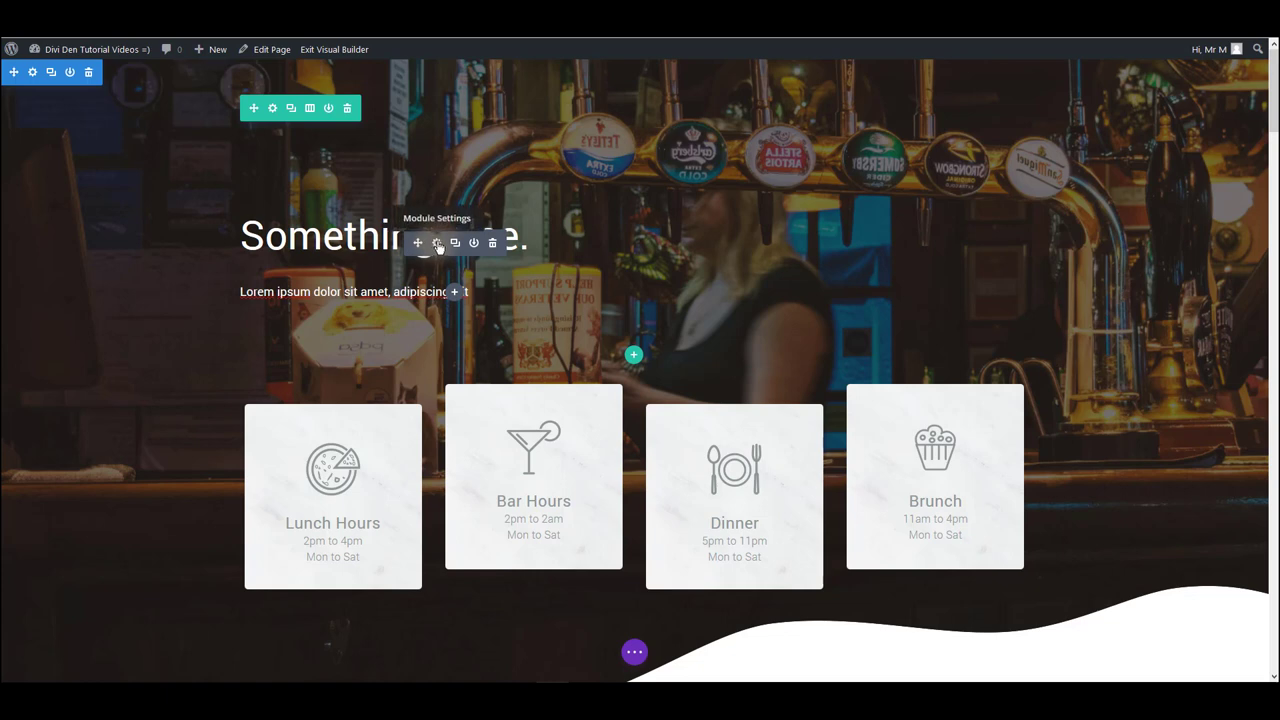
# In the heading's Call To Action settings, narrow the settings panel and set the title to "Title two"
pyautogui.click(437, 244)
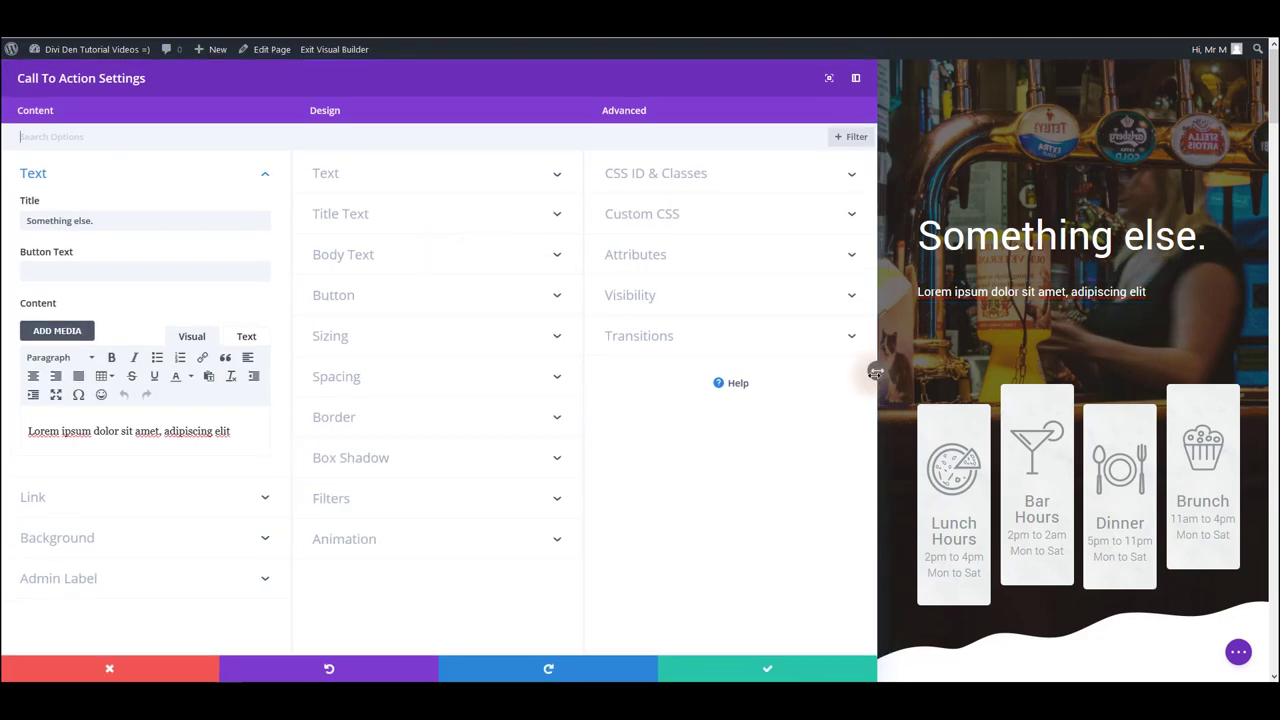
pyautogui.moveTo(878, 369); pyautogui.dragTo(329, 370)
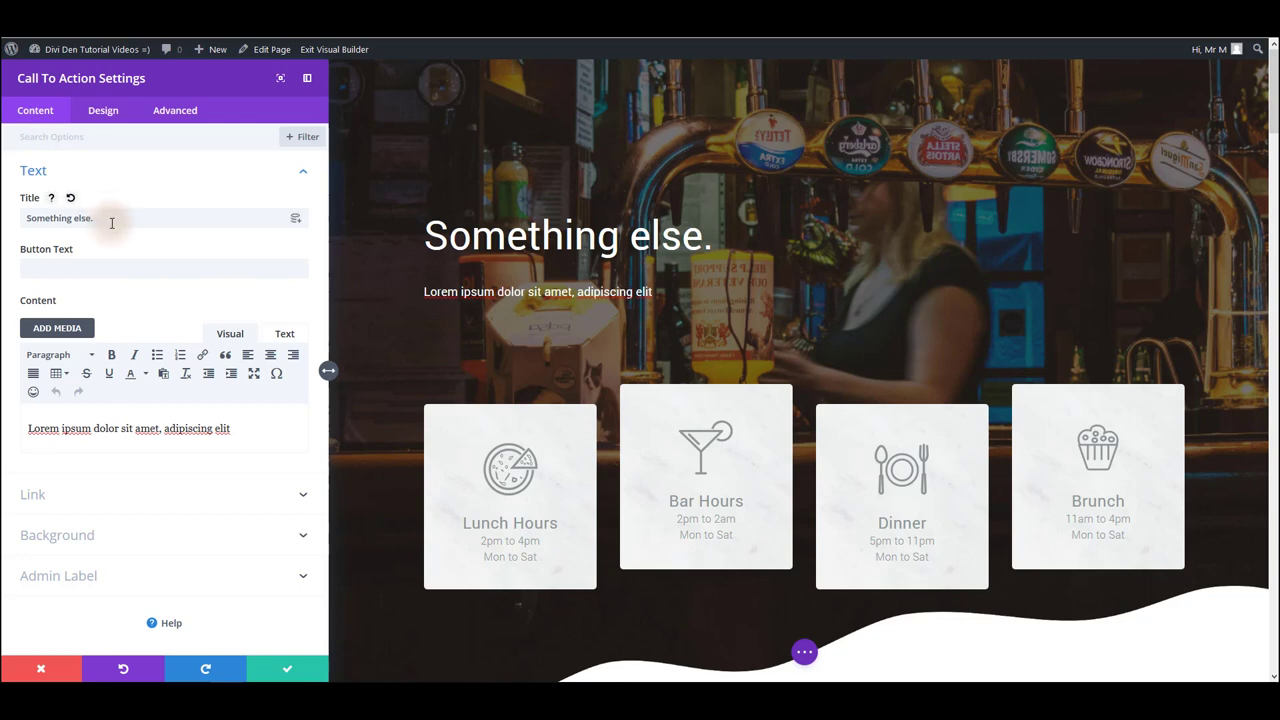
pyautogui.moveTo(114, 218); pyautogui.dragTo(30, 220)
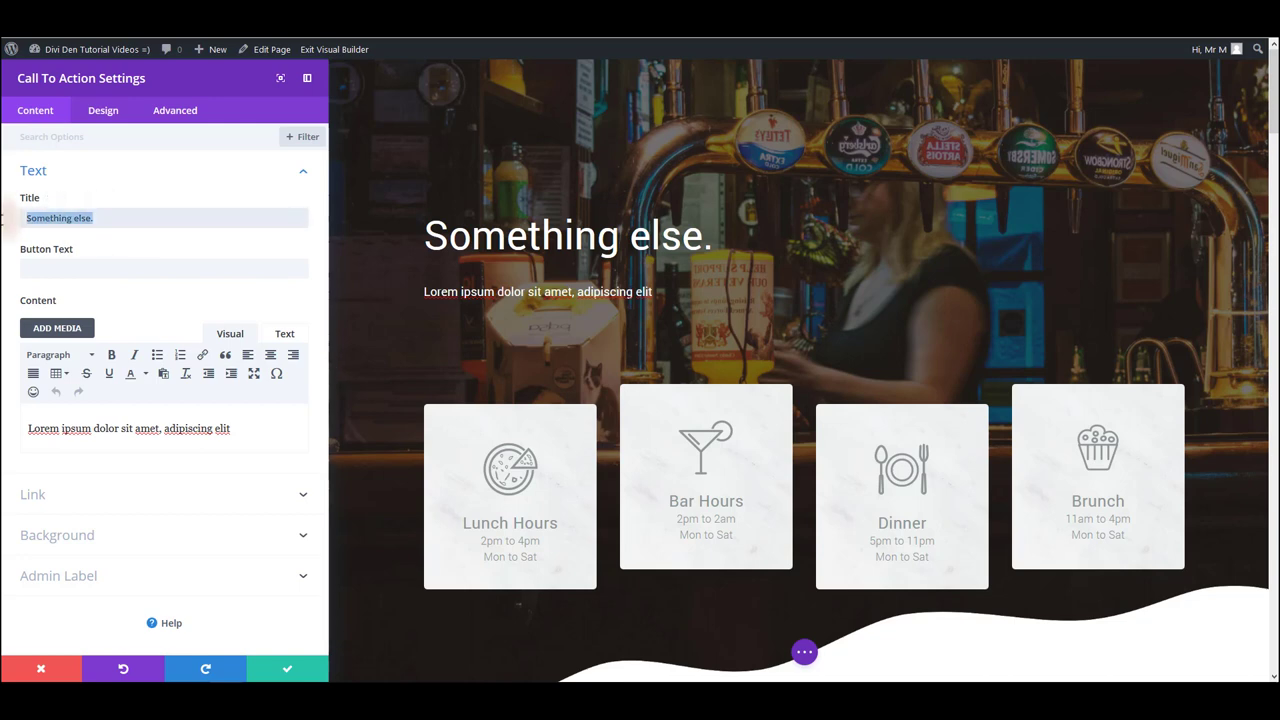
pyautogui.write('Title two')
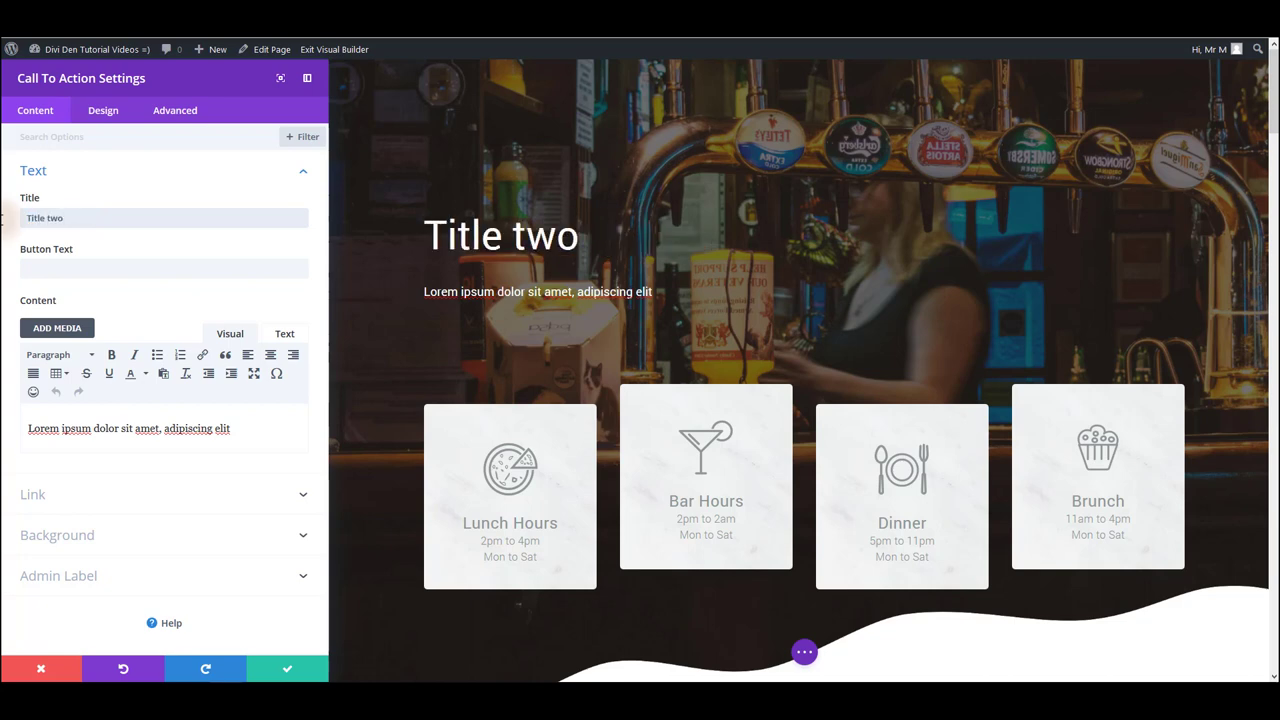
# Replace the call to action's content text with "Description text."
pyautogui.click(250, 432)
pyautogui.hotkey('ctrl', 'a')
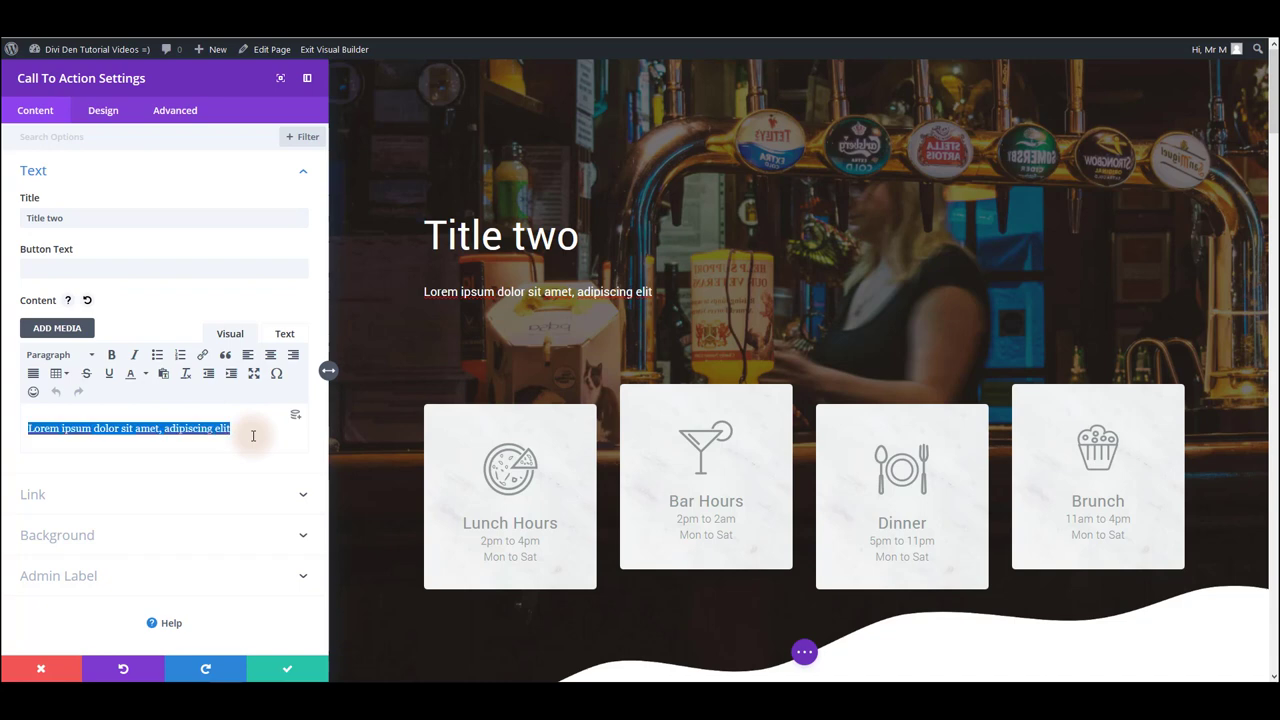
pyautogui.press('BackSpace')
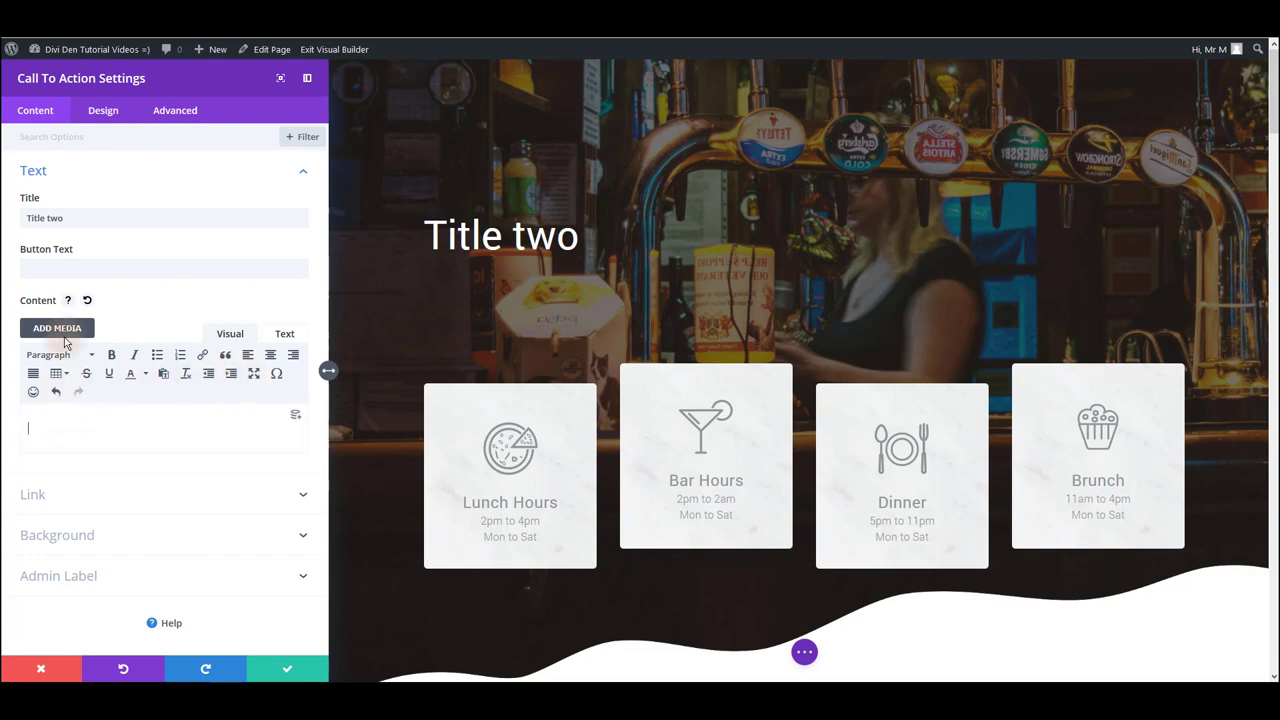
pyautogui.click(57, 498)
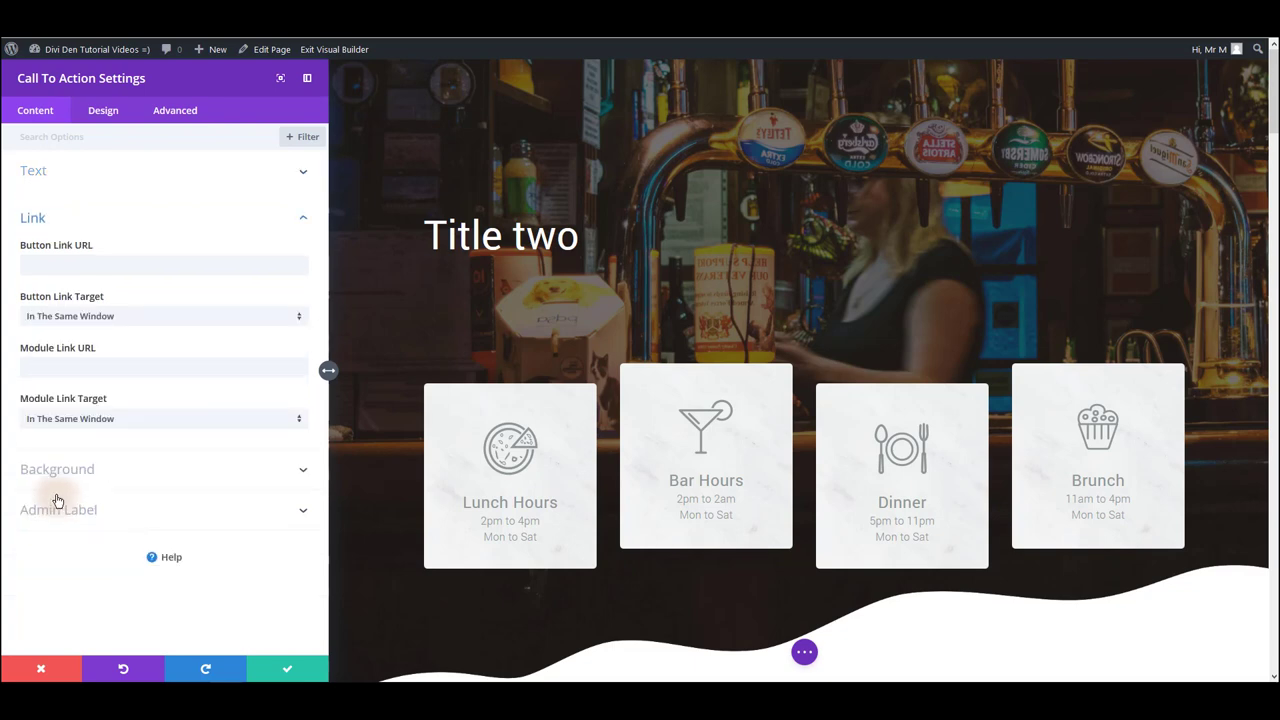
pyautogui.click(47, 222)
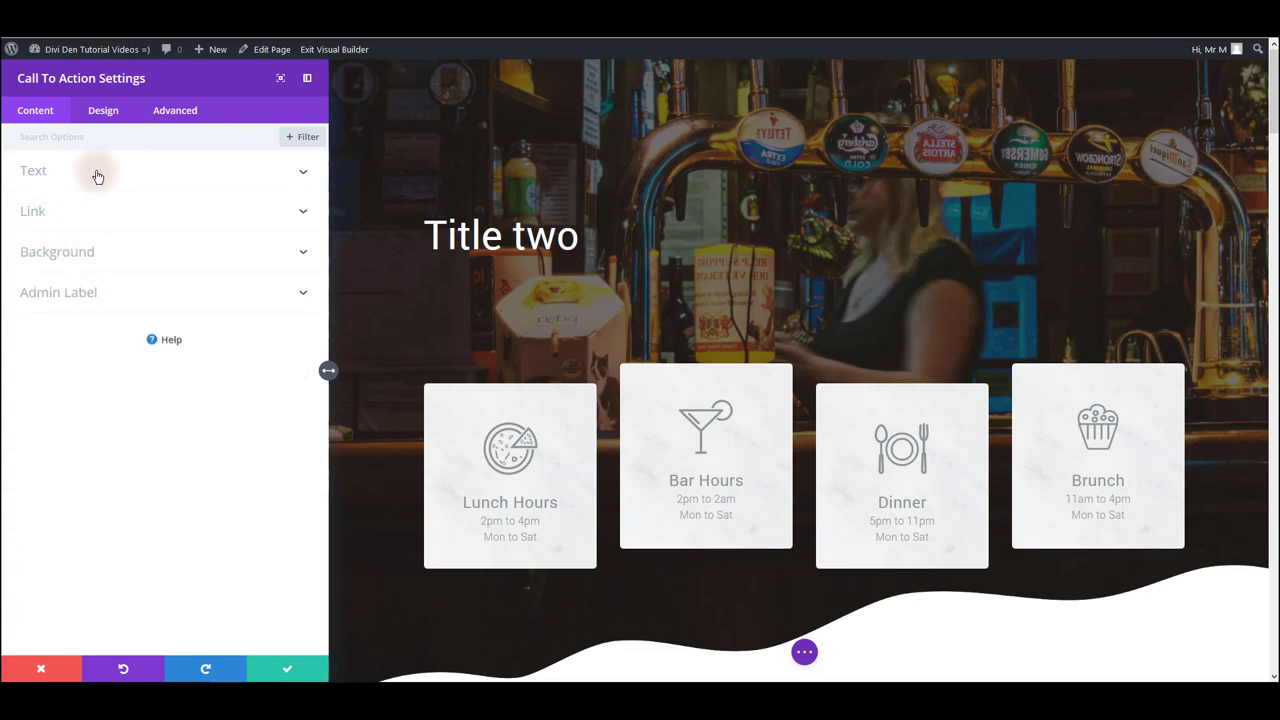
pyautogui.click(98, 113)
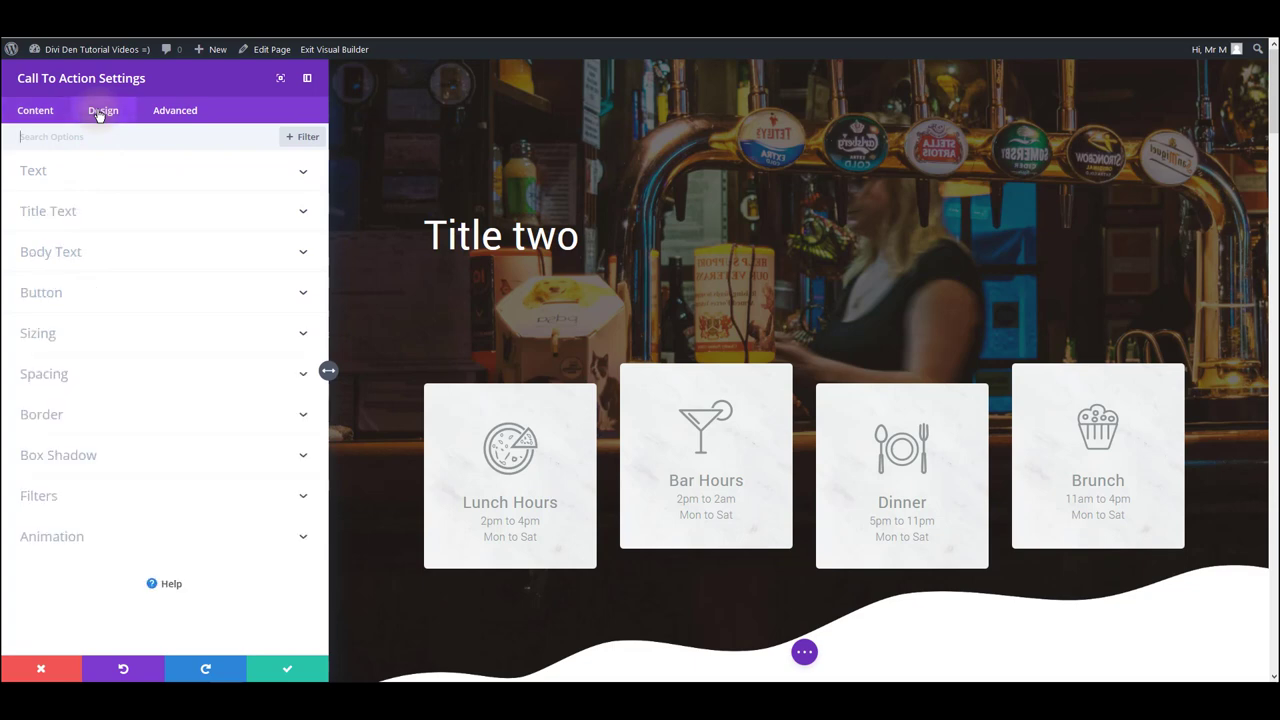
pyautogui.click(42, 118)
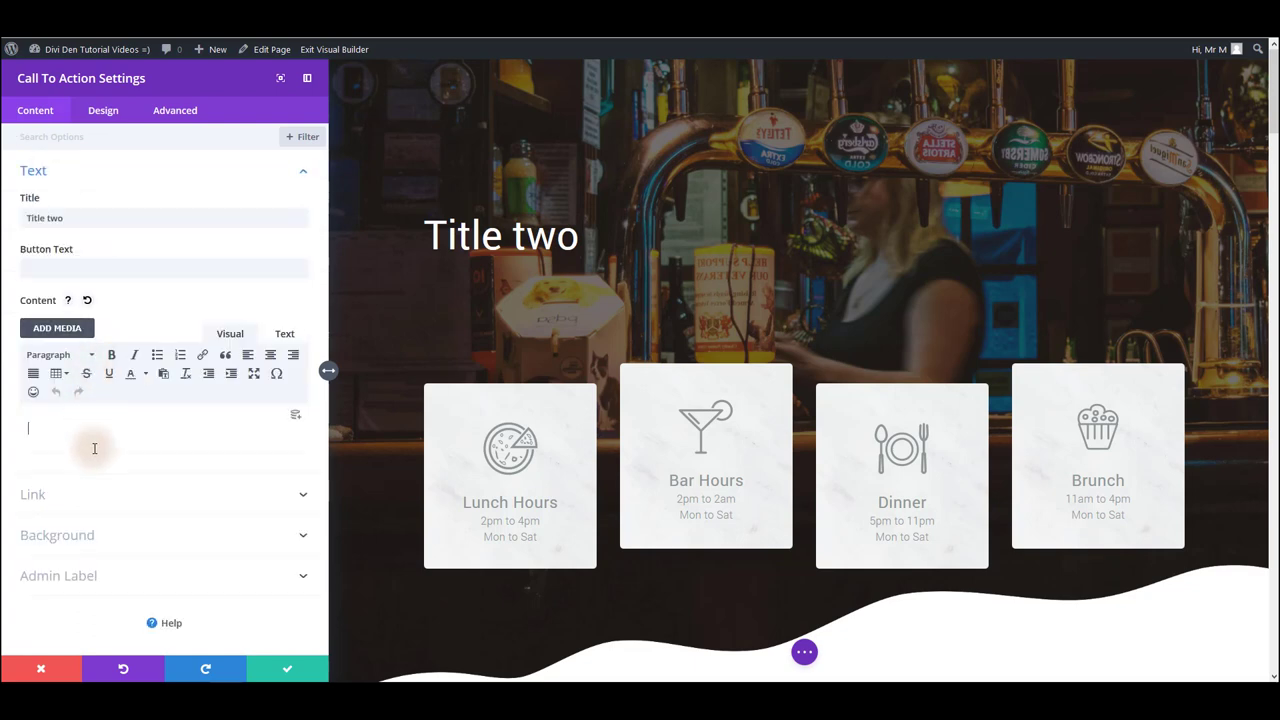
pyautogui.write('escr')
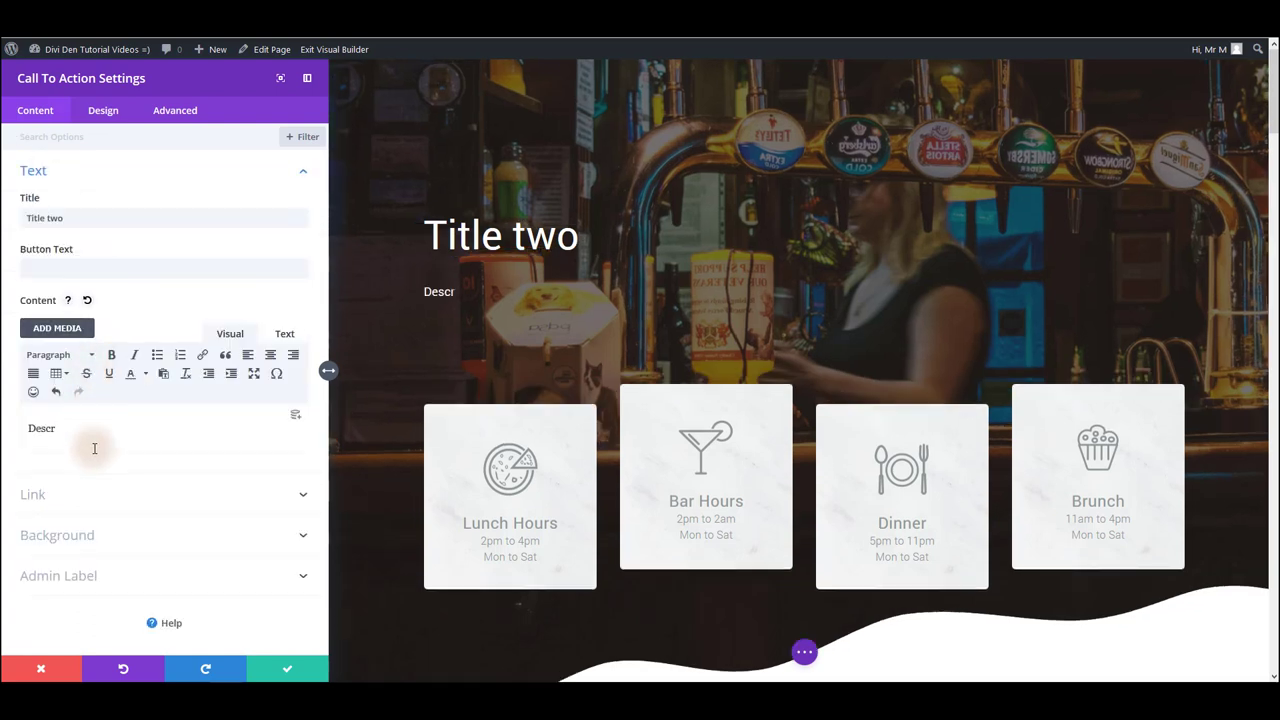
pyautogui.write('iption text.')
# Set the text orientation in the call to action's design settings to right
pyautogui.click(106, 112)
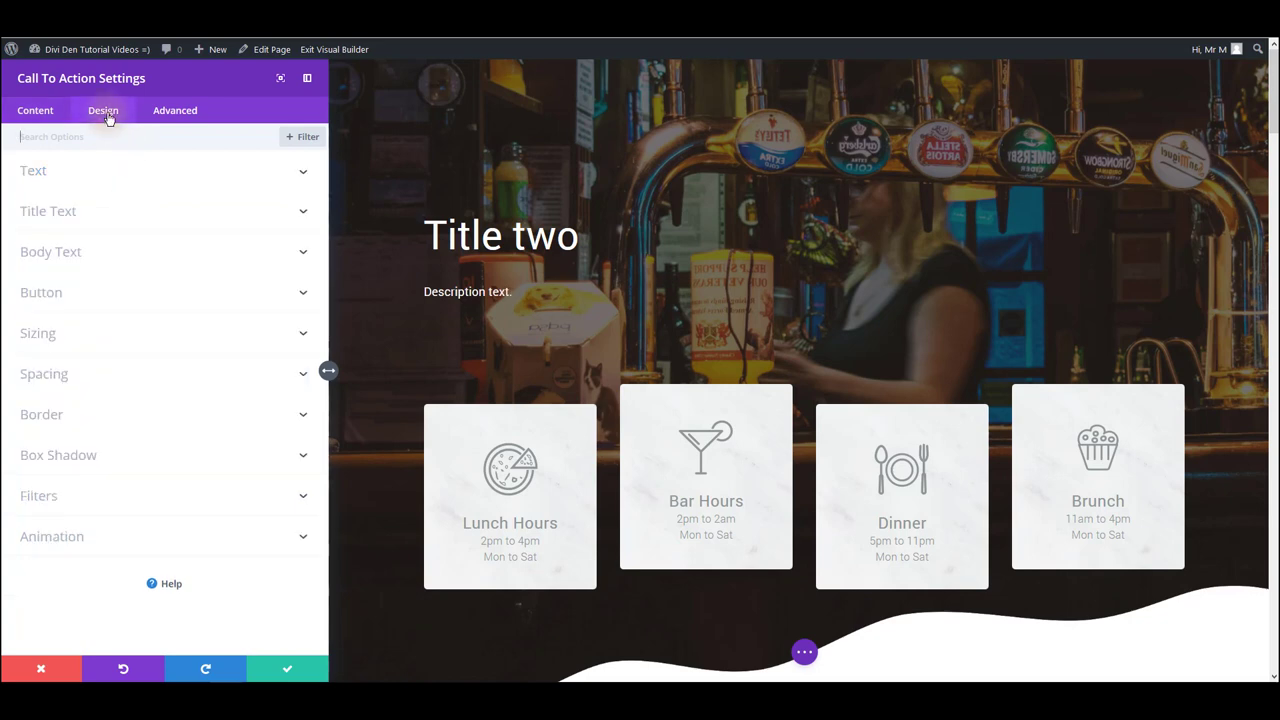
pyautogui.click(251, 173)
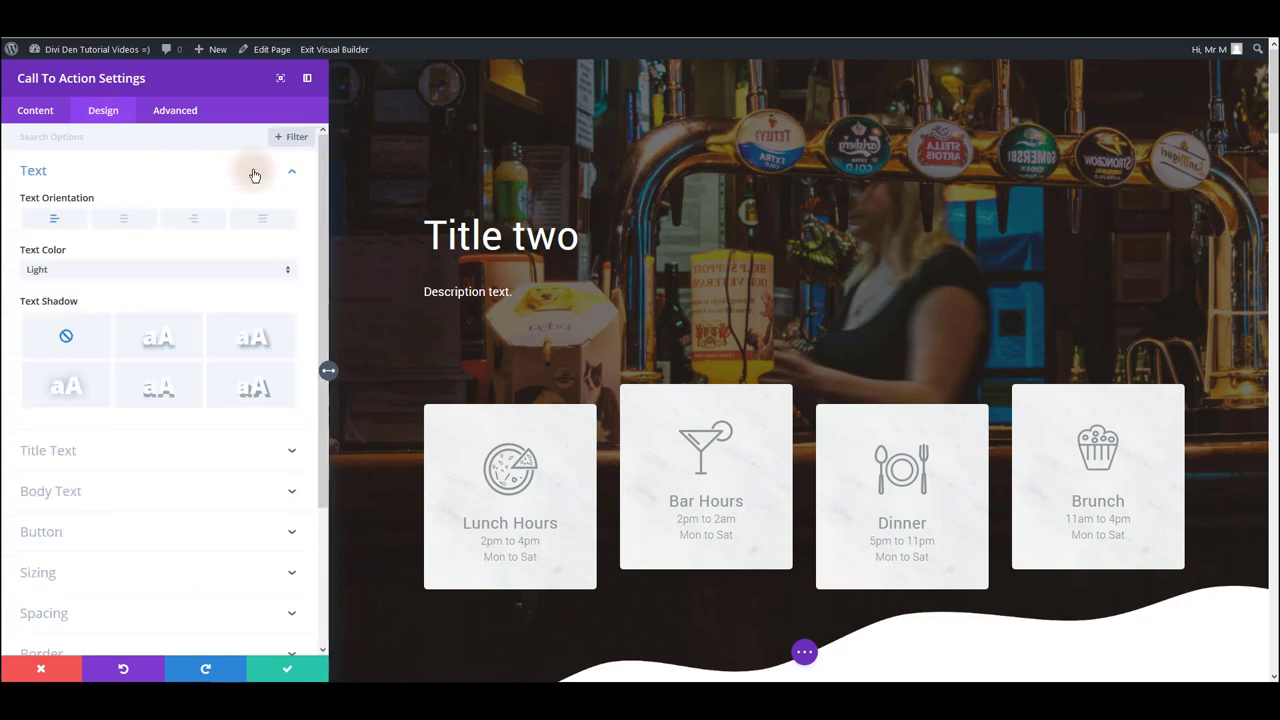
pyautogui.click(203, 229)
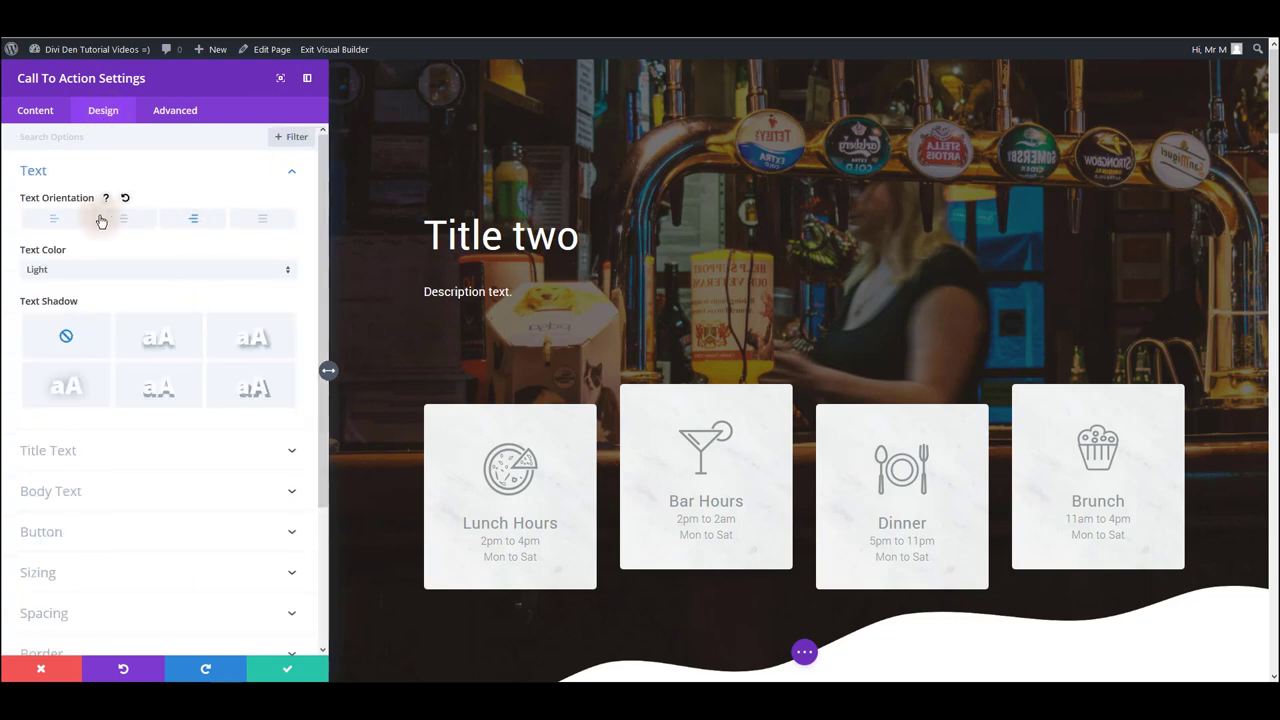
pyautogui.click(288, 168)
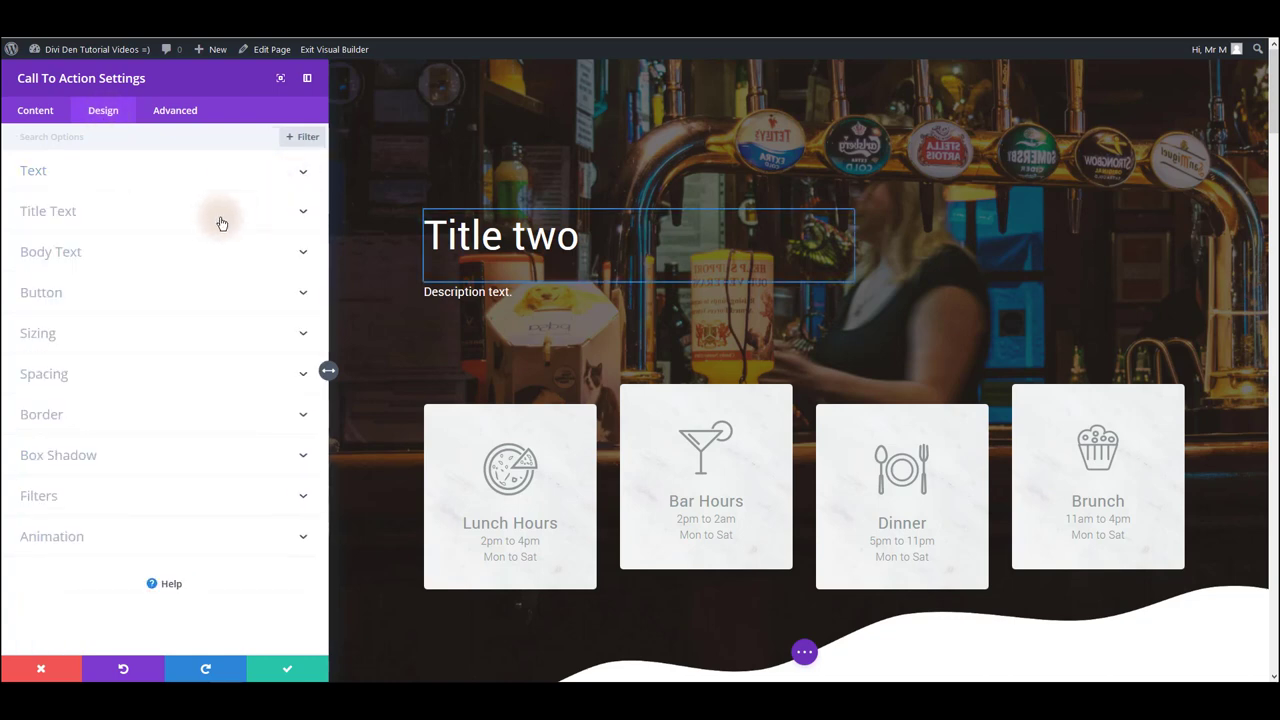
# Try several title text colors, ending with purple #8300e9, and reduce the title text size to 43px
pyautogui.click(222, 222)
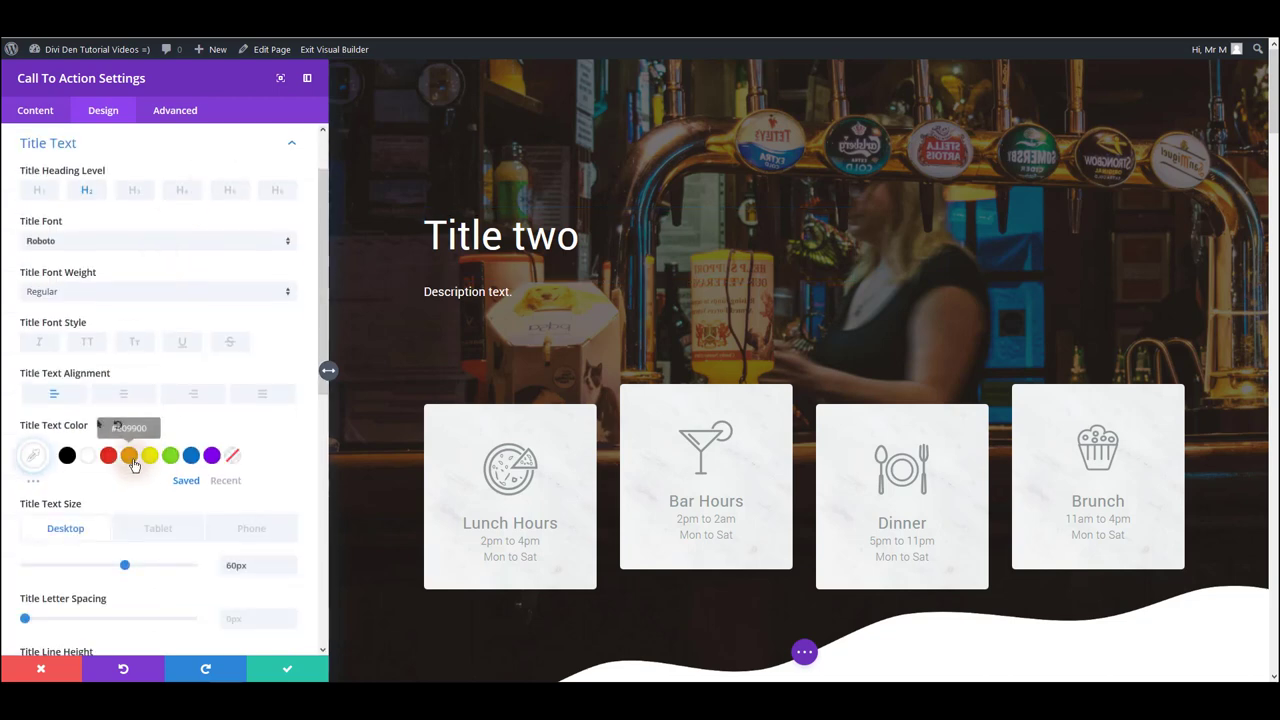
pyautogui.click(129, 456)
pyautogui.click(108, 456)
pyautogui.click(190, 456)
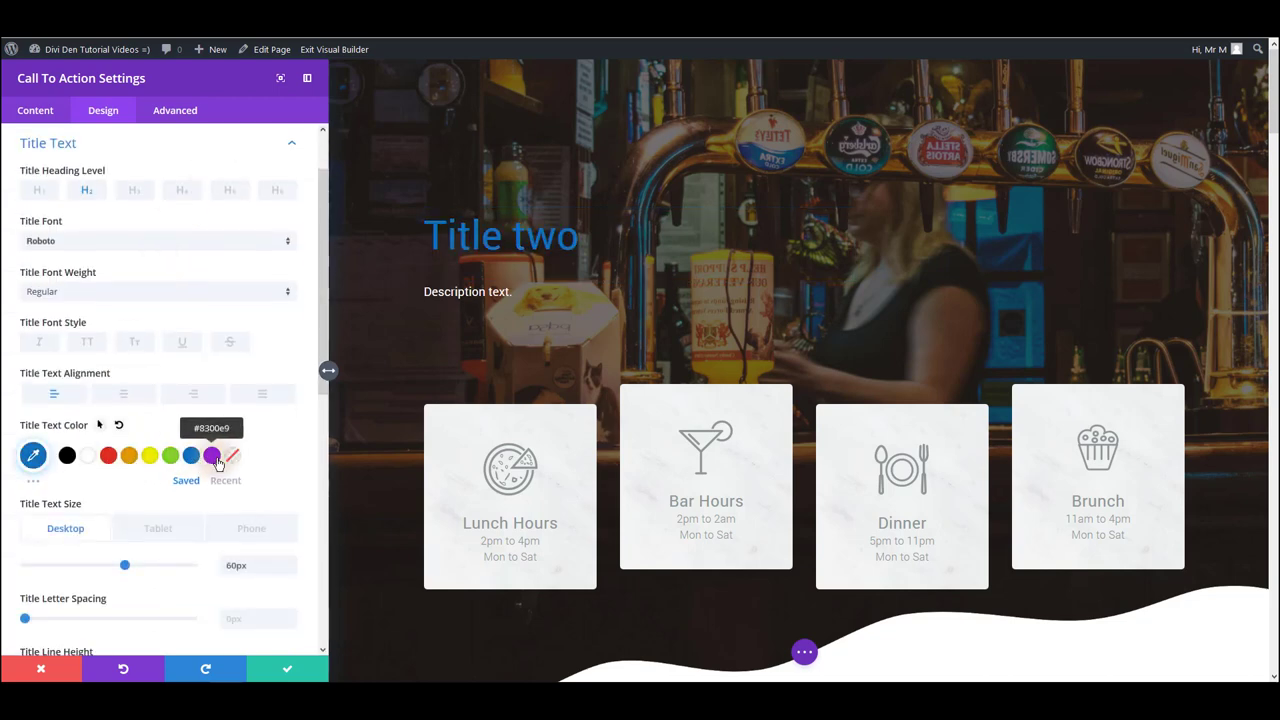
pyautogui.click(211, 456)
pyautogui.moveTo(127, 565); pyautogui.dragTo(96, 565)
# Try a wider title letter spacing, reset it to its default, and set the title text color to orange
pyautogui.moveTo(25, 618); pyautogui.dragTo(109, 618)
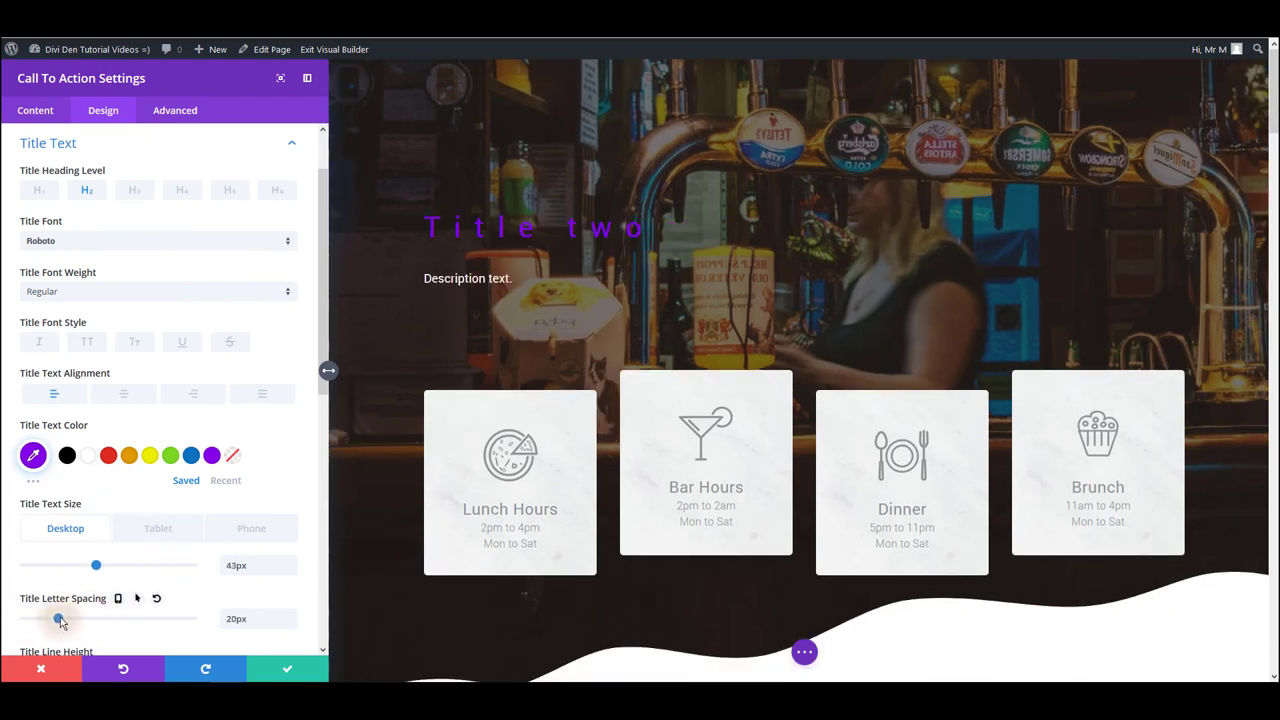
pyautogui.click(56, 618)
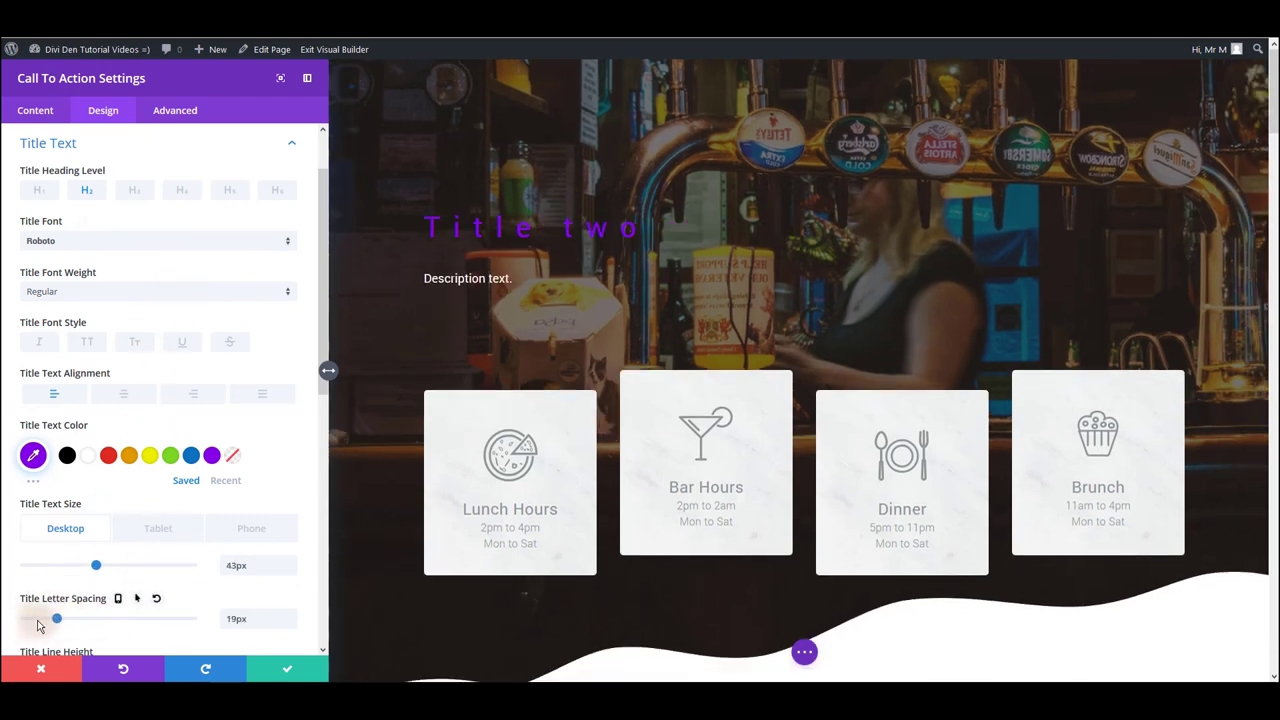
pyautogui.scroll(1, 214, 400)
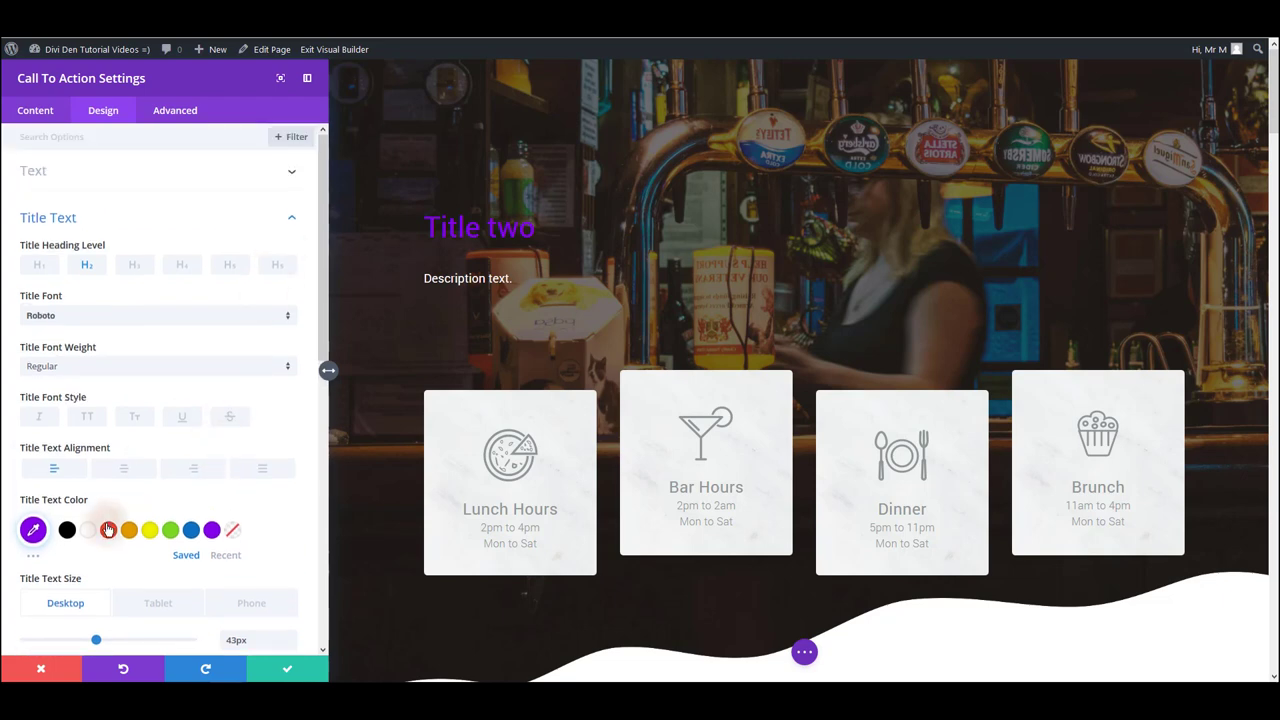
pyautogui.click(129, 530)
pyautogui.click(292, 218)
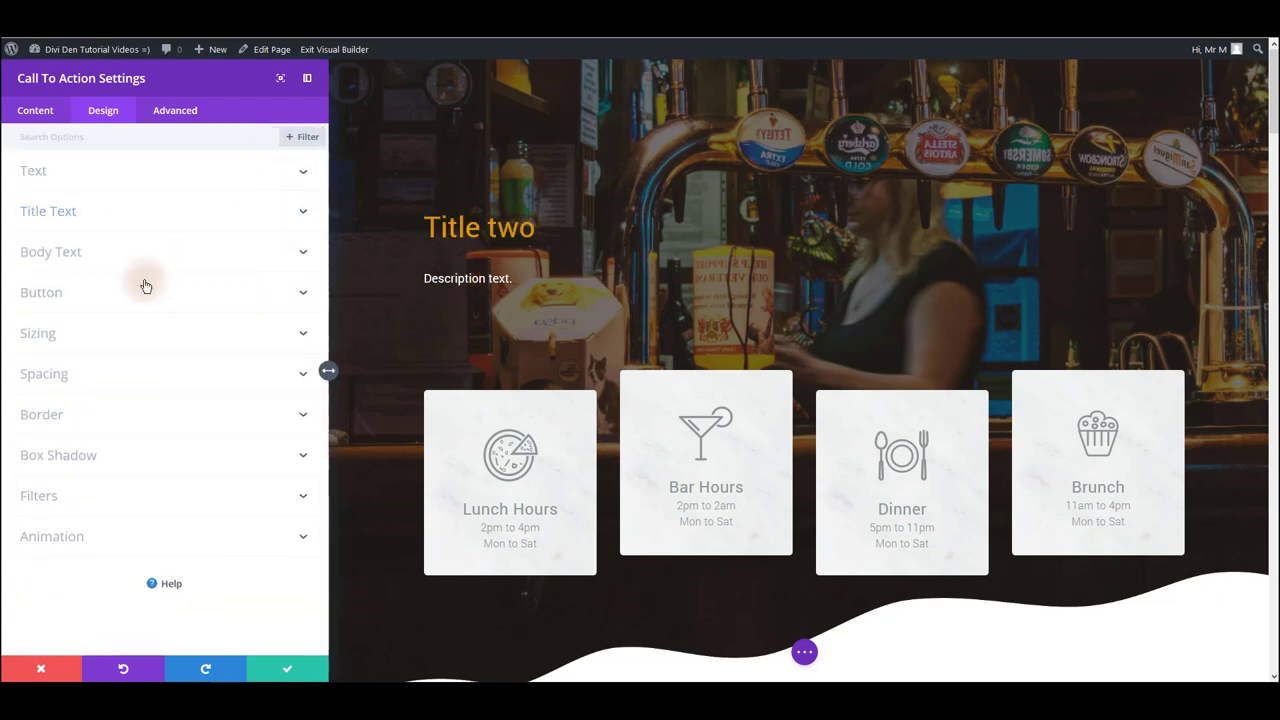
# Try blue, black and right alignment on the body text, and settle on white with left alignment
pyautogui.click(118, 254)
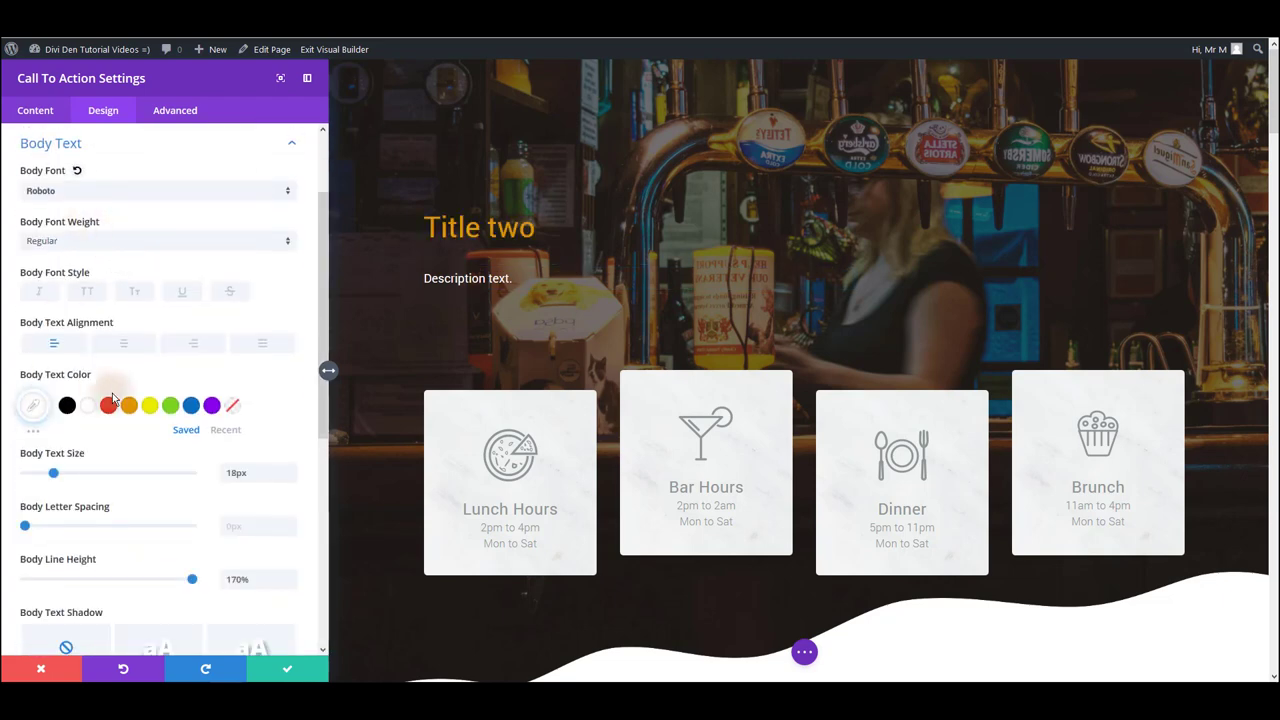
pyautogui.click(170, 404)
pyautogui.click(191, 404)
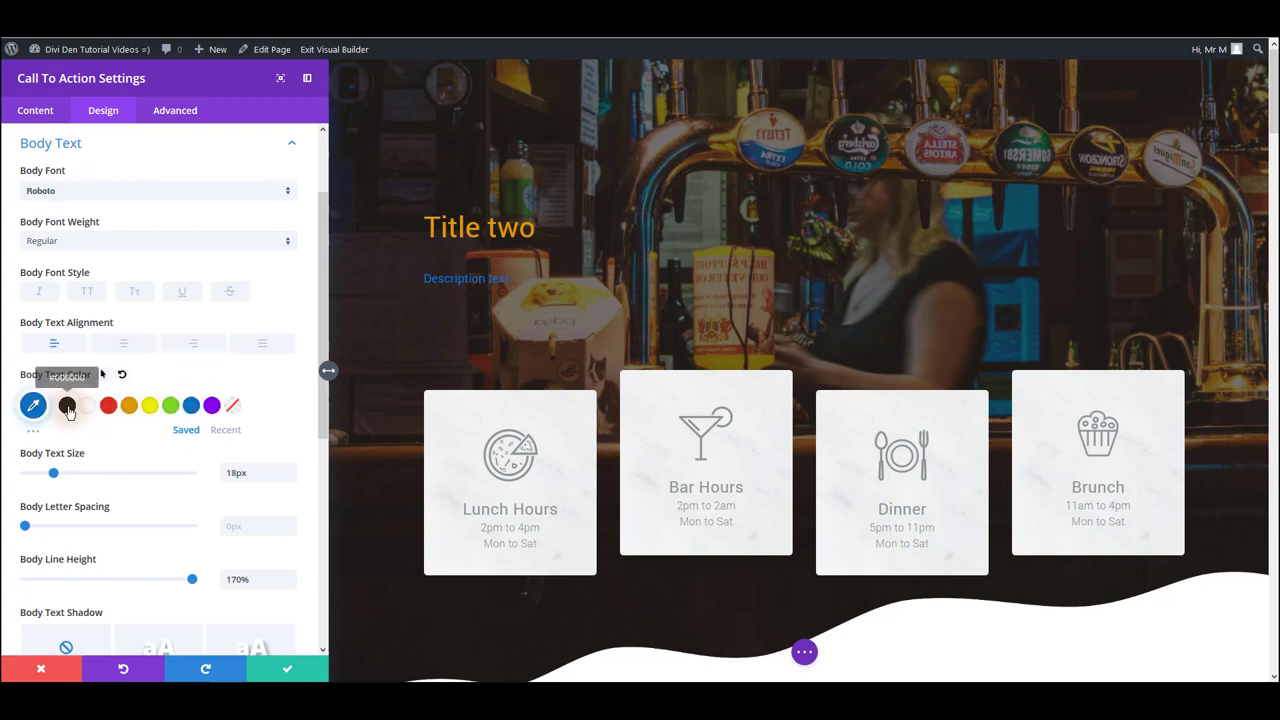
pyautogui.click(67, 404)
pyautogui.click(123, 343)
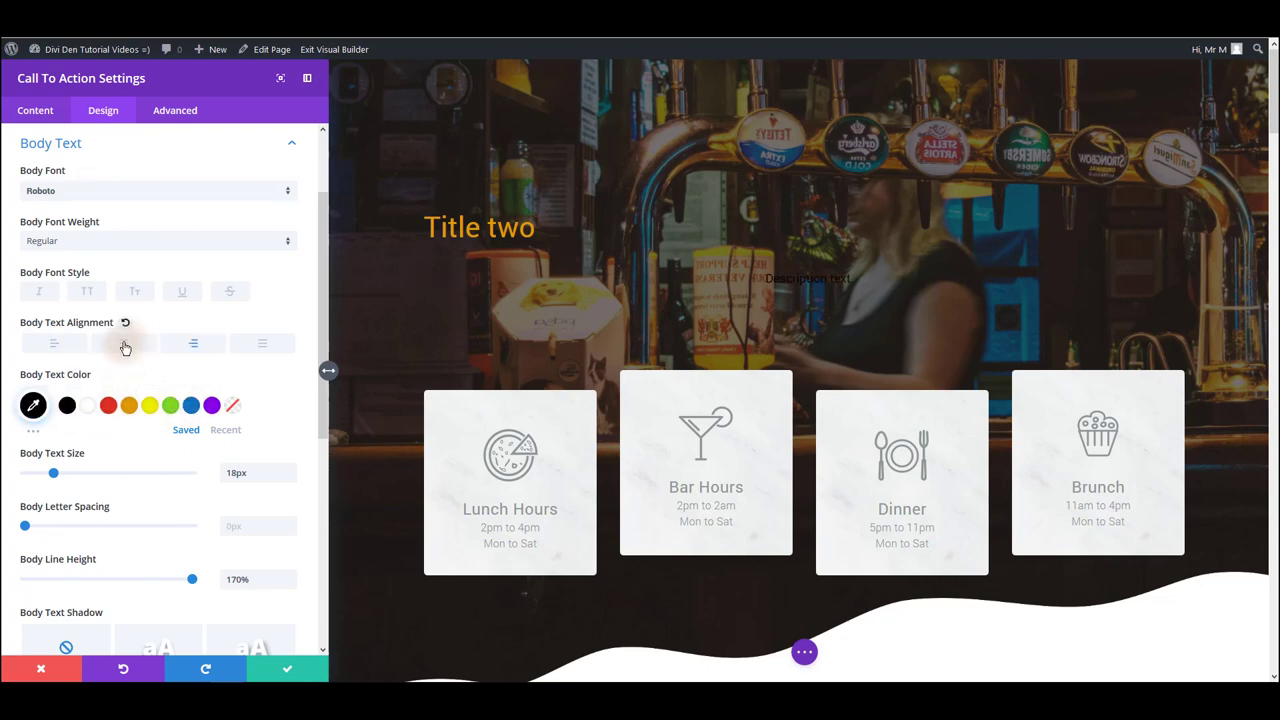
pyautogui.click(53, 348)
pyautogui.click(88, 404)
pyautogui.scroll(1, 191, 271)
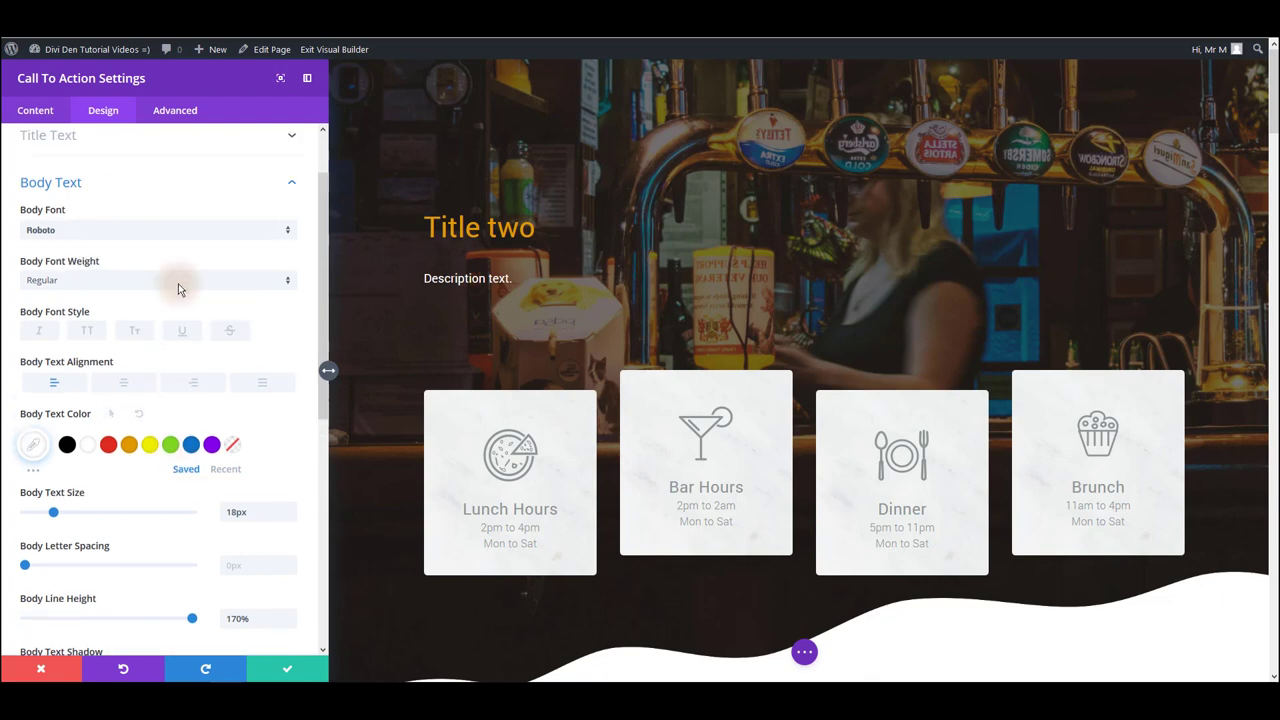
# Examine the module's title text, sizing and spacing options, including width, module alignment, custom margin and custom padding
pyautogui.scroll(2, 191, 271)
pyautogui.click(280, 218)
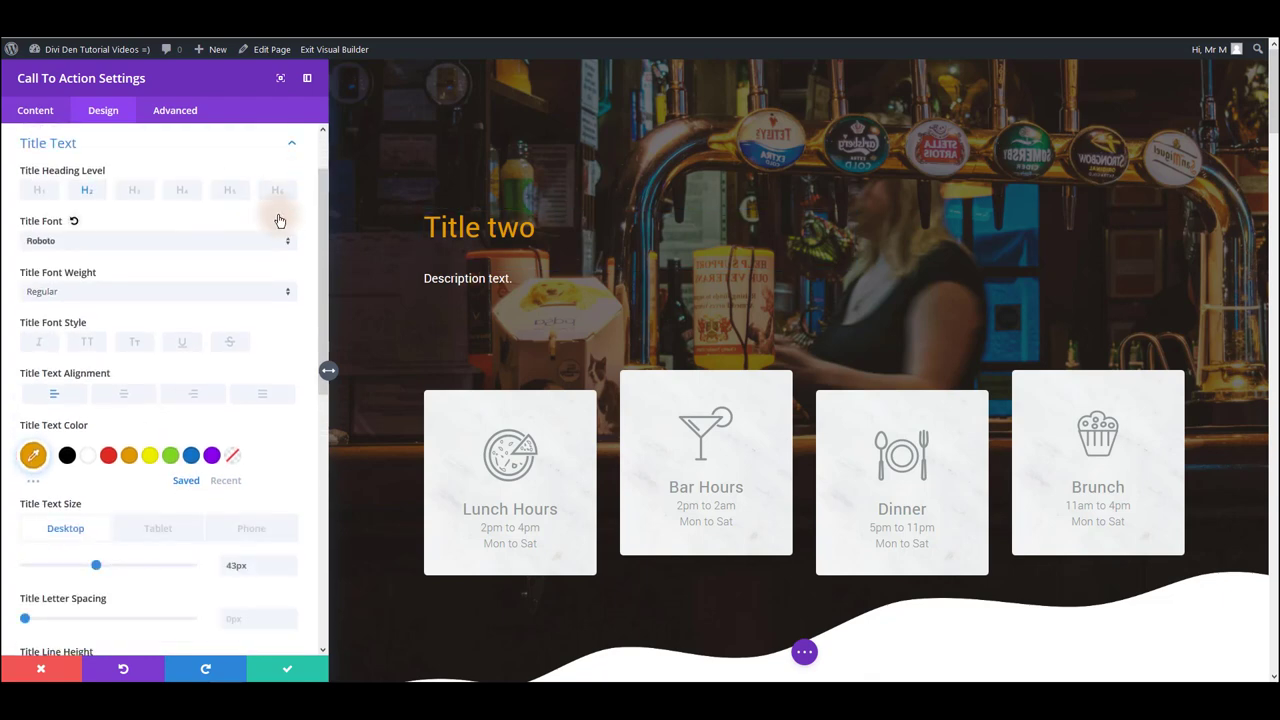
pyautogui.scroll(2, 274, 225)
pyautogui.click(300, 213)
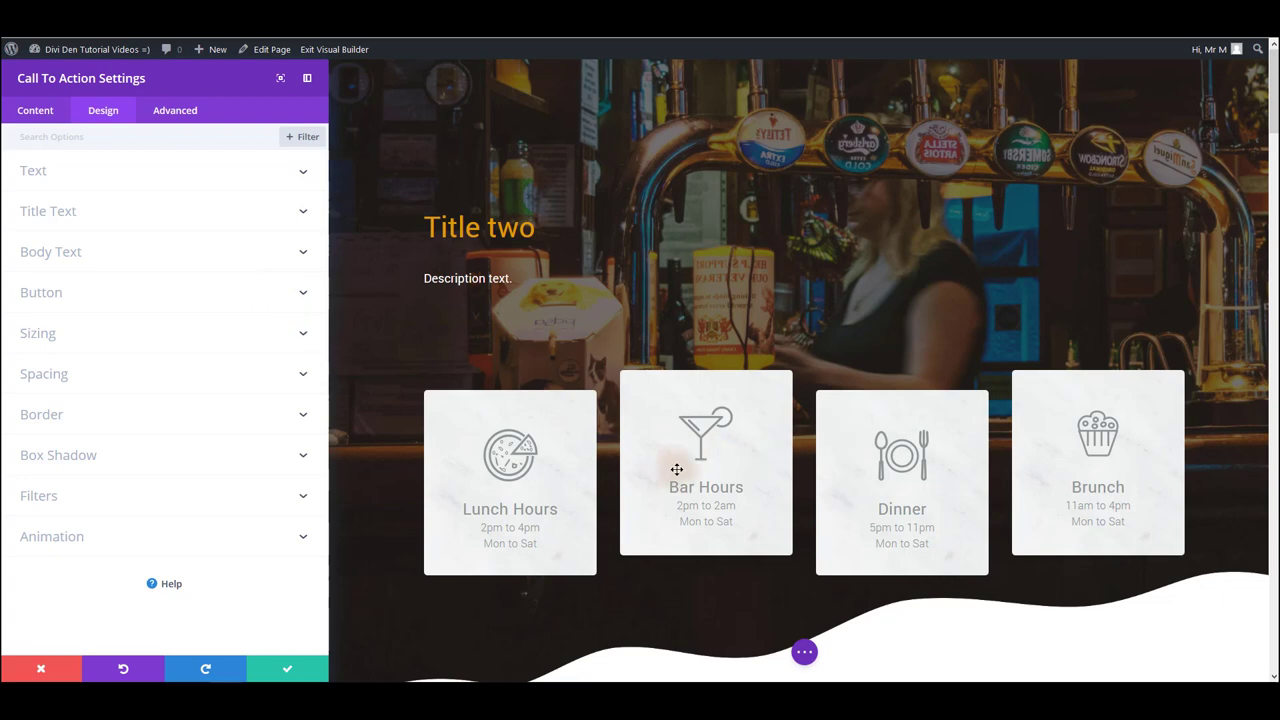
pyautogui.scroll(-1, 677, 463)
pyautogui.scroll(1, 560, 455)
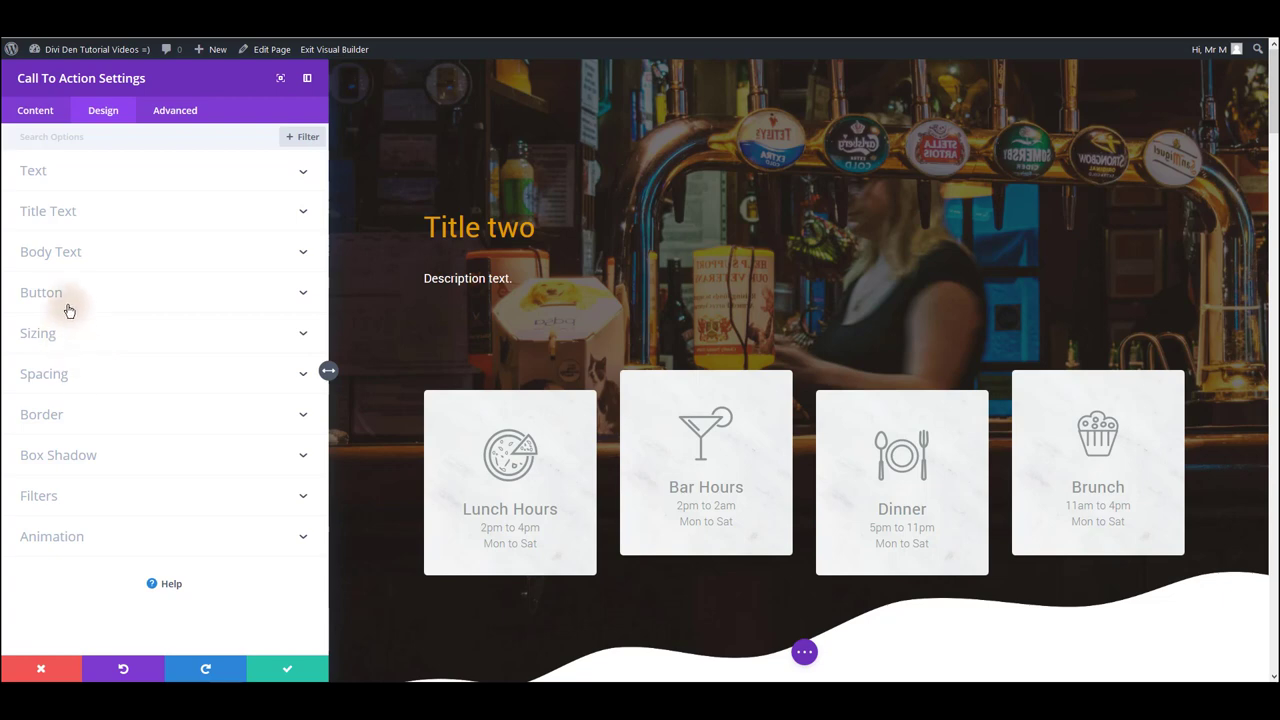
pyautogui.click(52, 334)
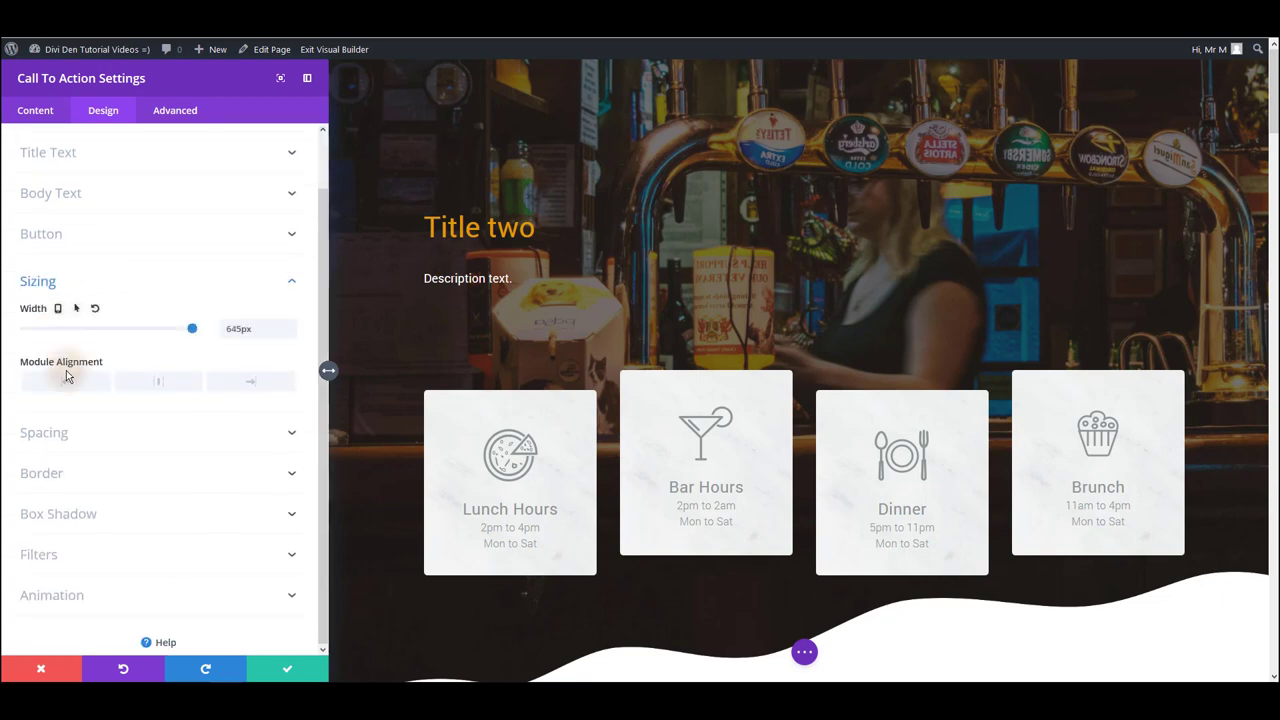
pyautogui.moveTo(104, 330); pyautogui.dragTo(143, 328)
pyautogui.click(69, 438)
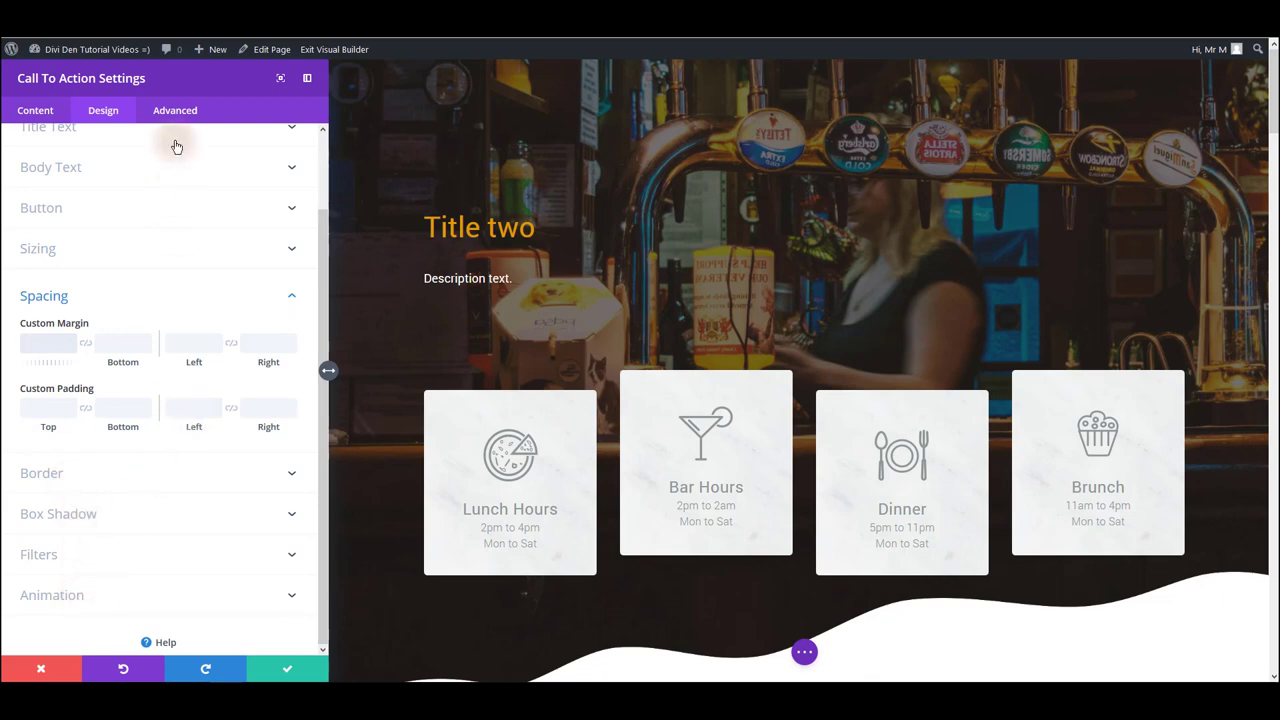
pyautogui.scroll(2, 210, 338)
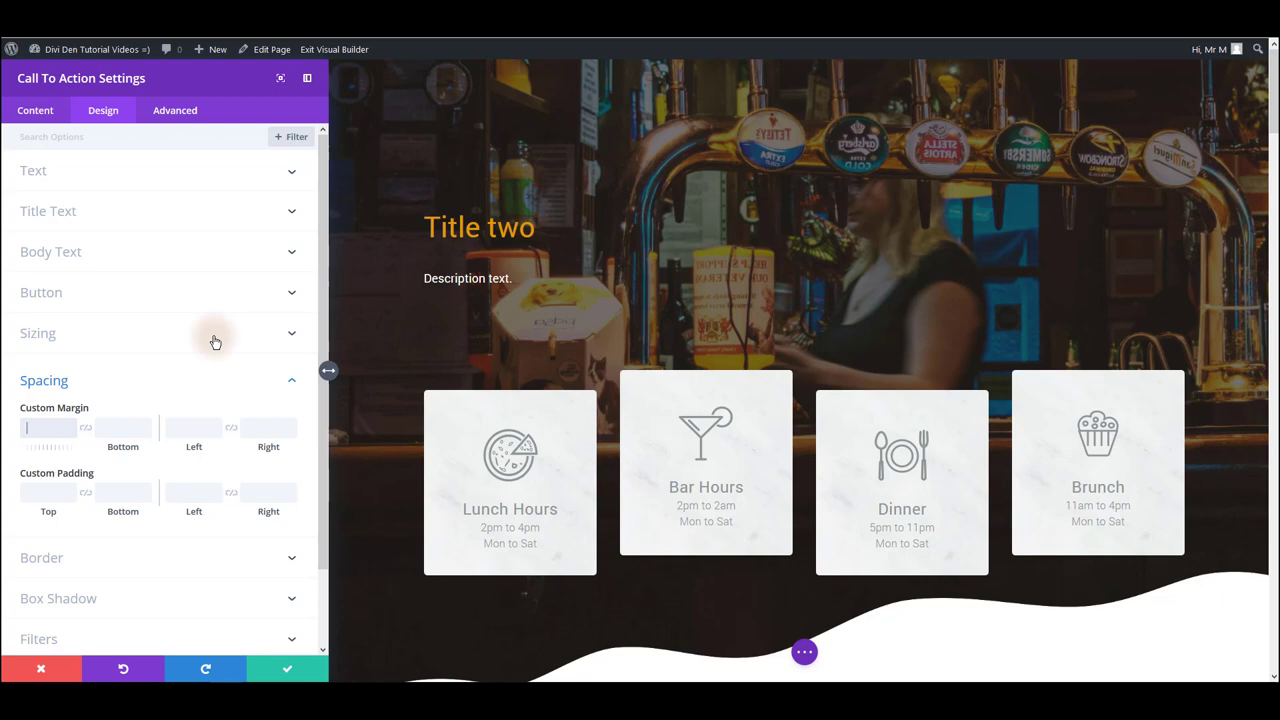
# Examine the module's custom CSS, including the Promo Description and Promo Title rules for font weight and bottom padding
pyautogui.click(173, 116)
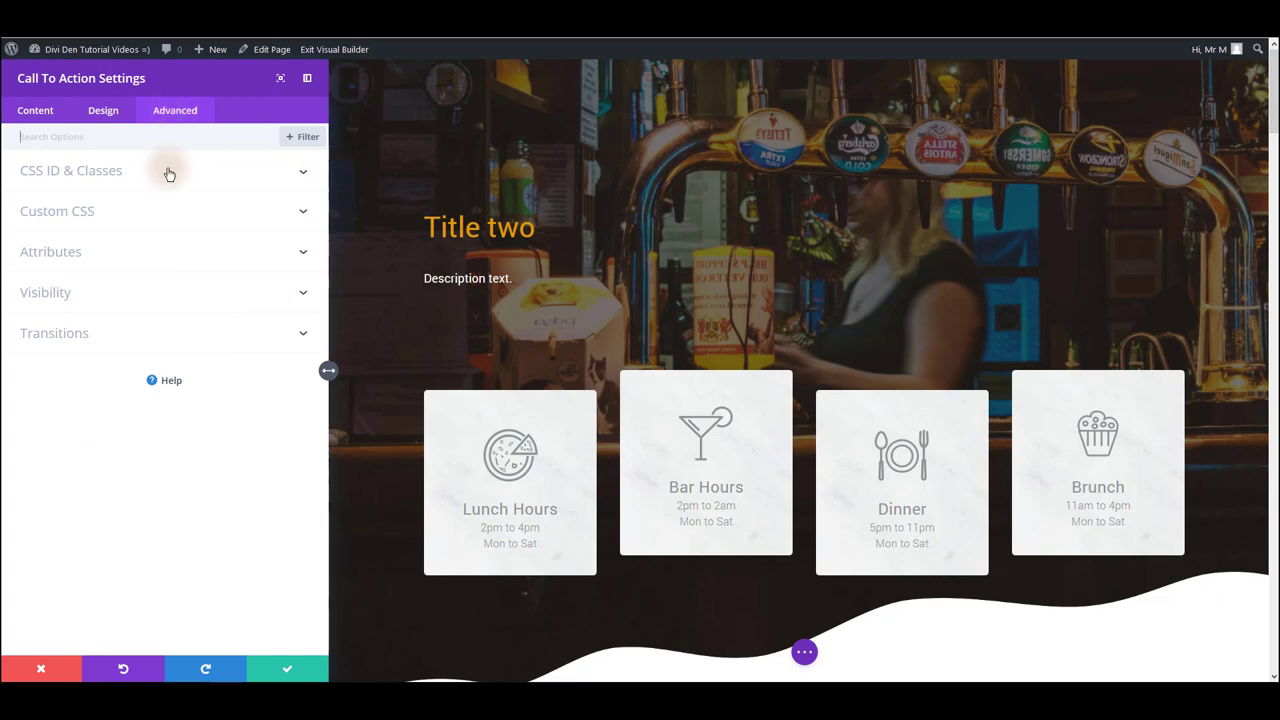
pyautogui.click(129, 216)
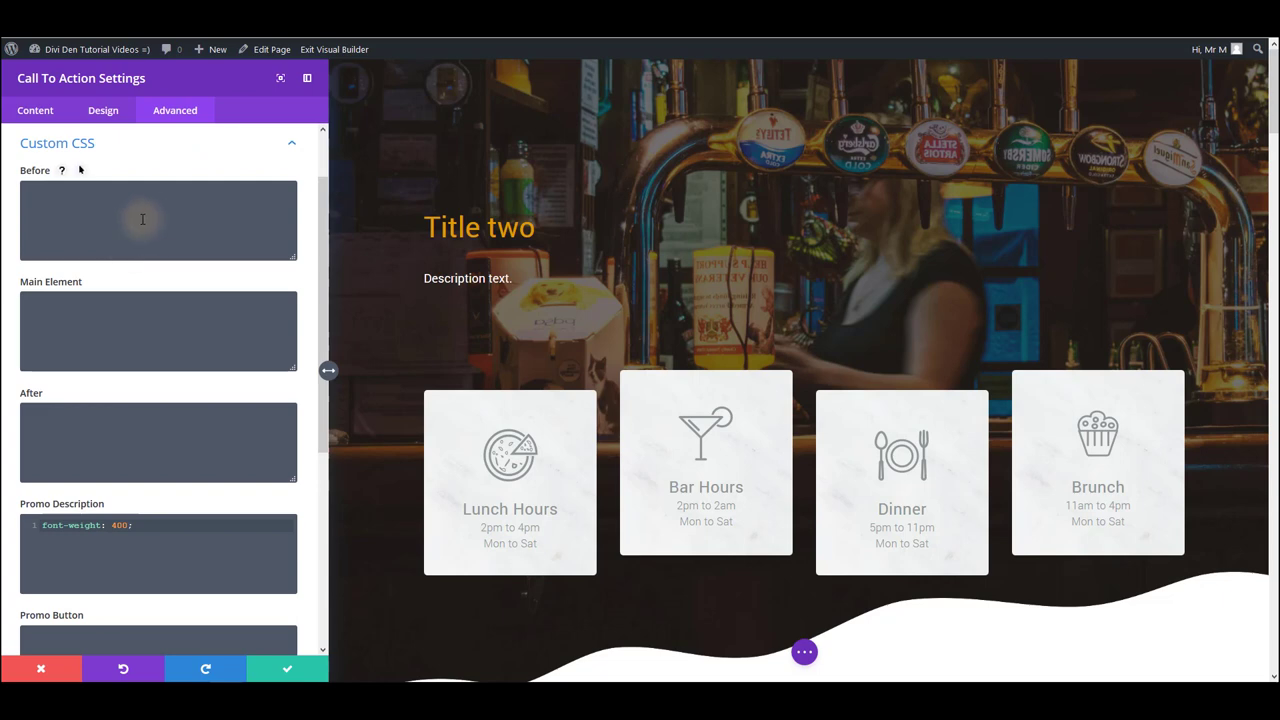
pyautogui.scroll(-3, 128, 379)
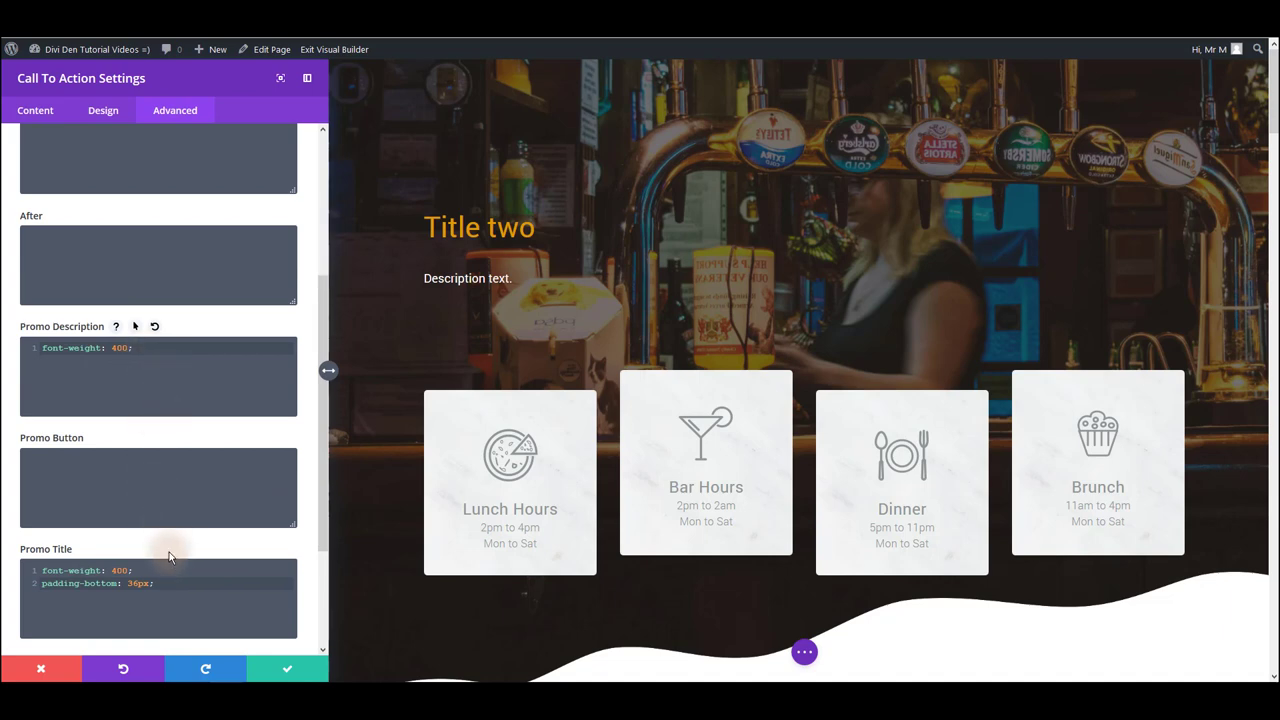
pyautogui.scroll(4, 166, 540)
pyautogui.click(298, 229)
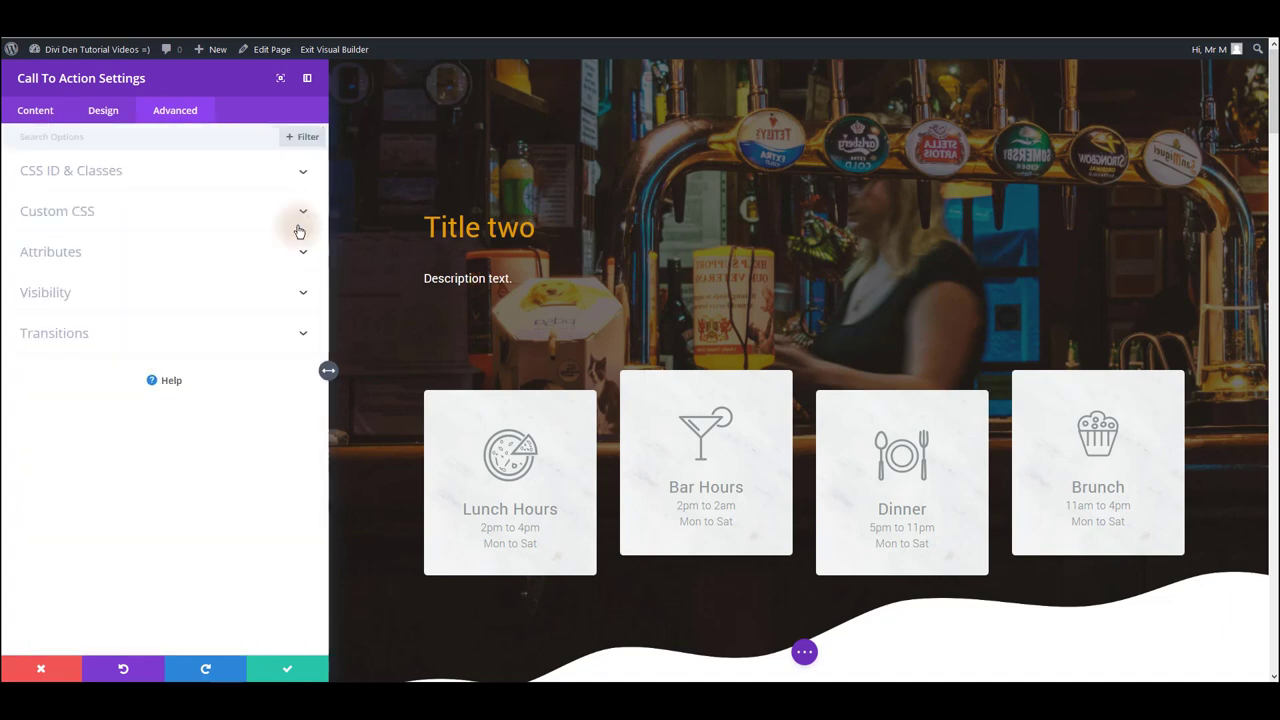
pyautogui.click(102, 113)
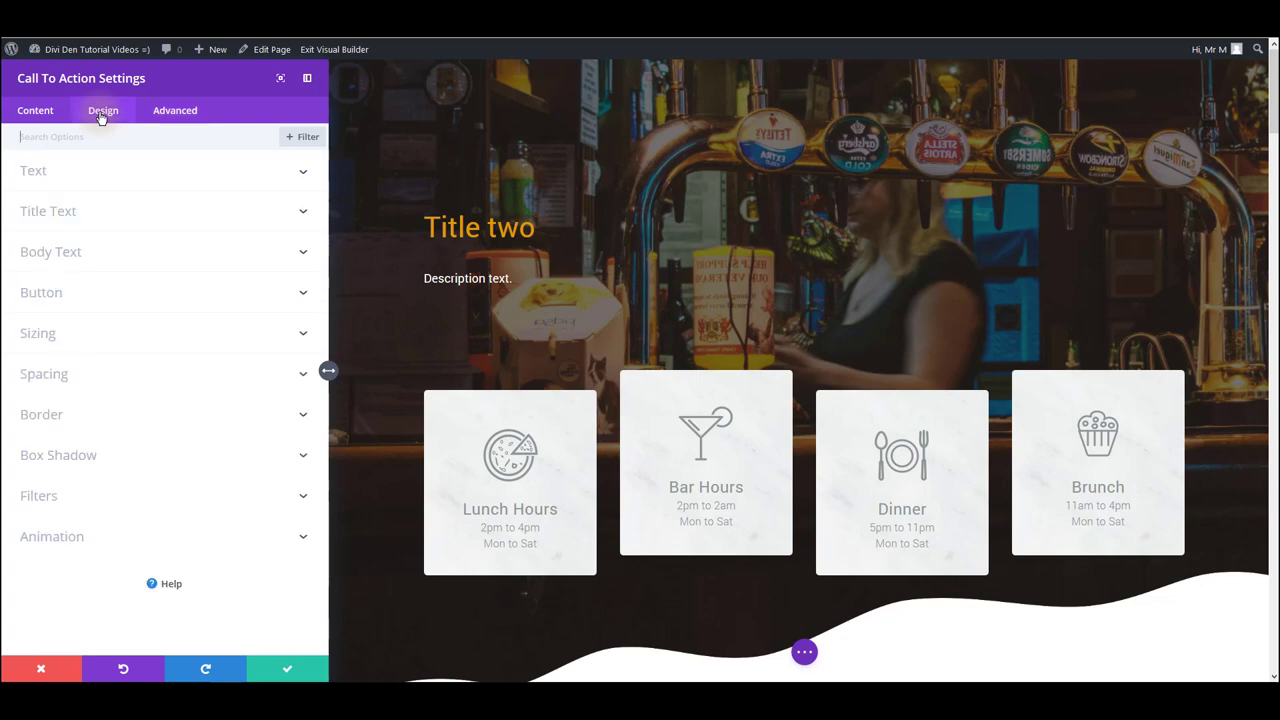
pyautogui.click(167, 113)
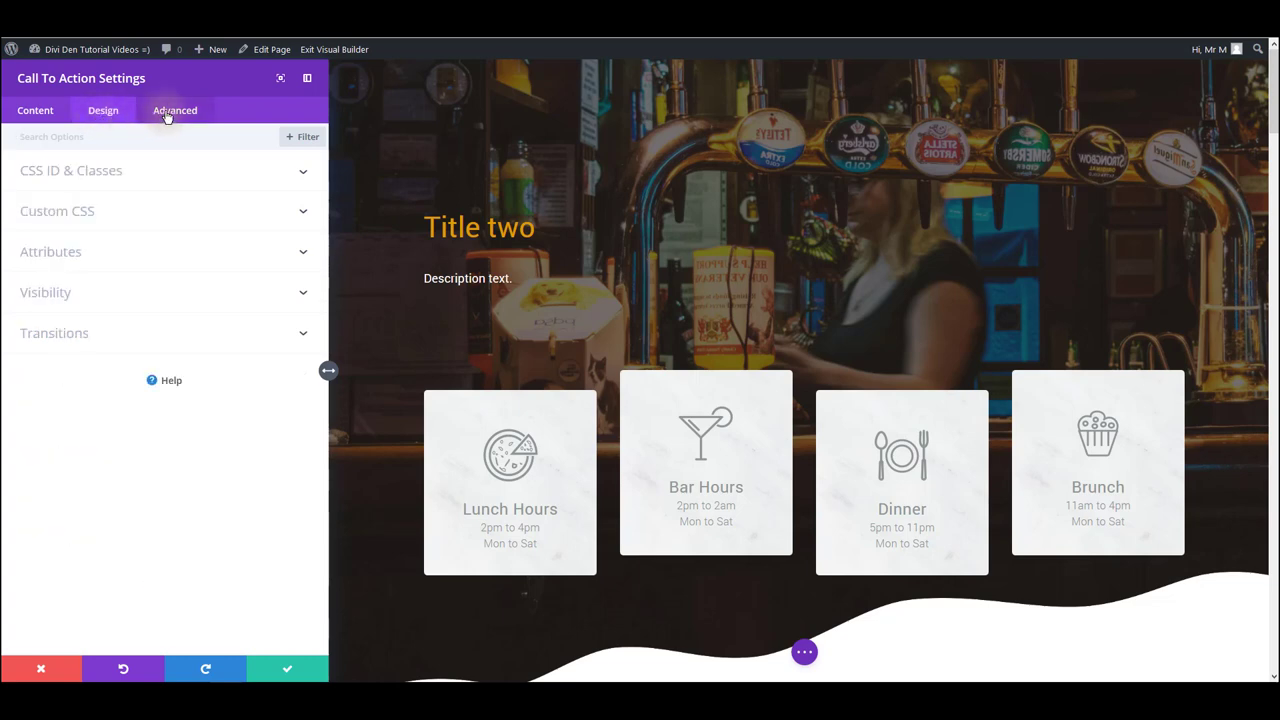
pyautogui.click(126, 209)
pyautogui.scroll(-5, 88, 418)
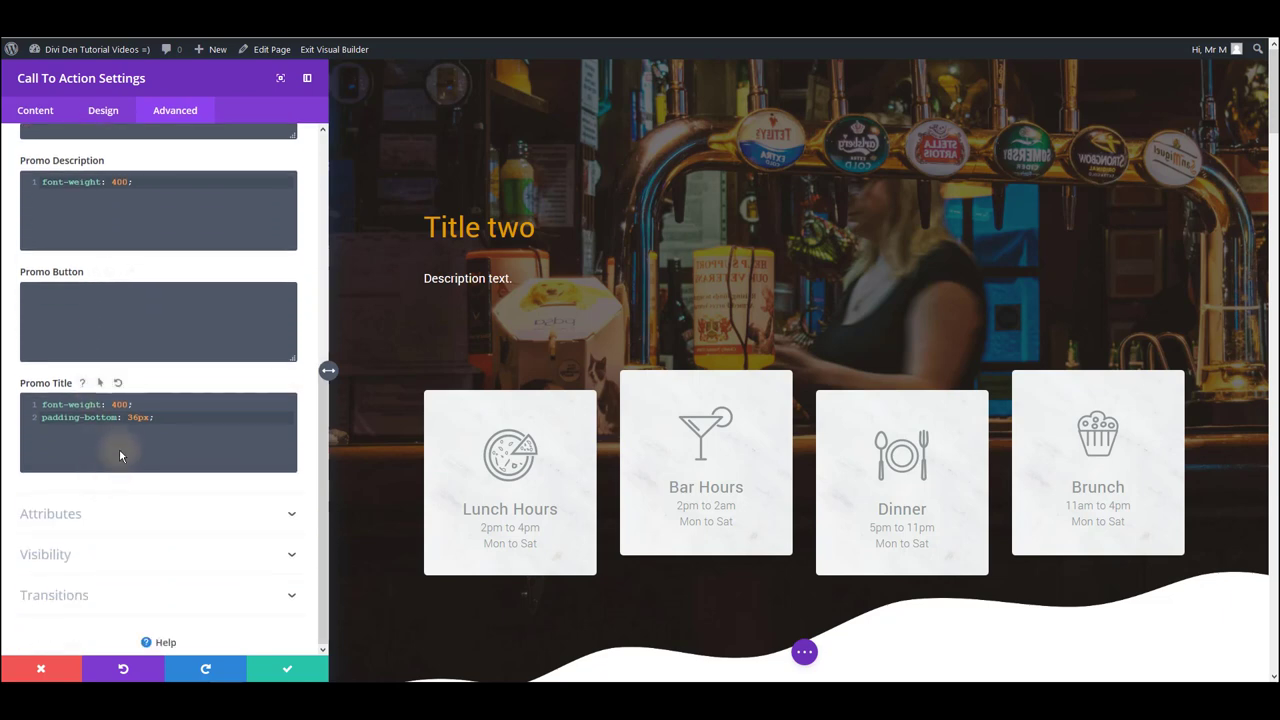
pyautogui.moveTo(190, 428); pyautogui.dragTo(38, 405)
pyautogui.scroll(5, 94, 420)
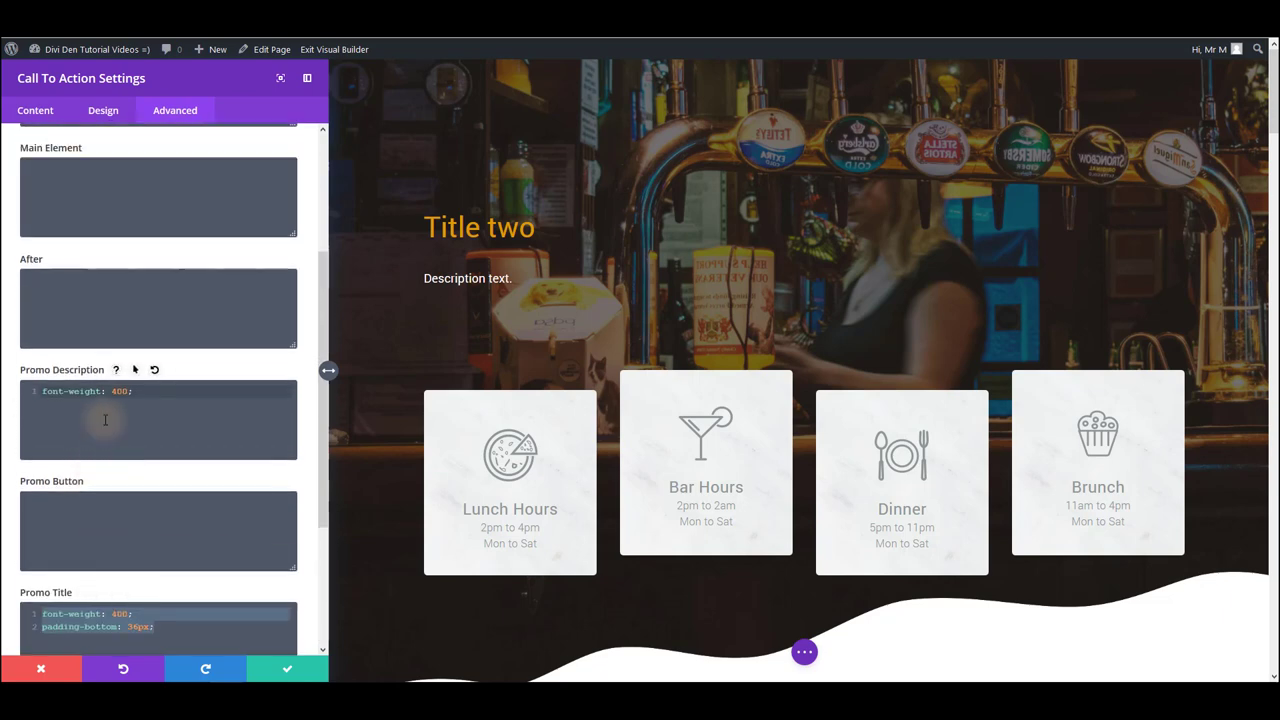
pyautogui.scroll(3, 110, 428)
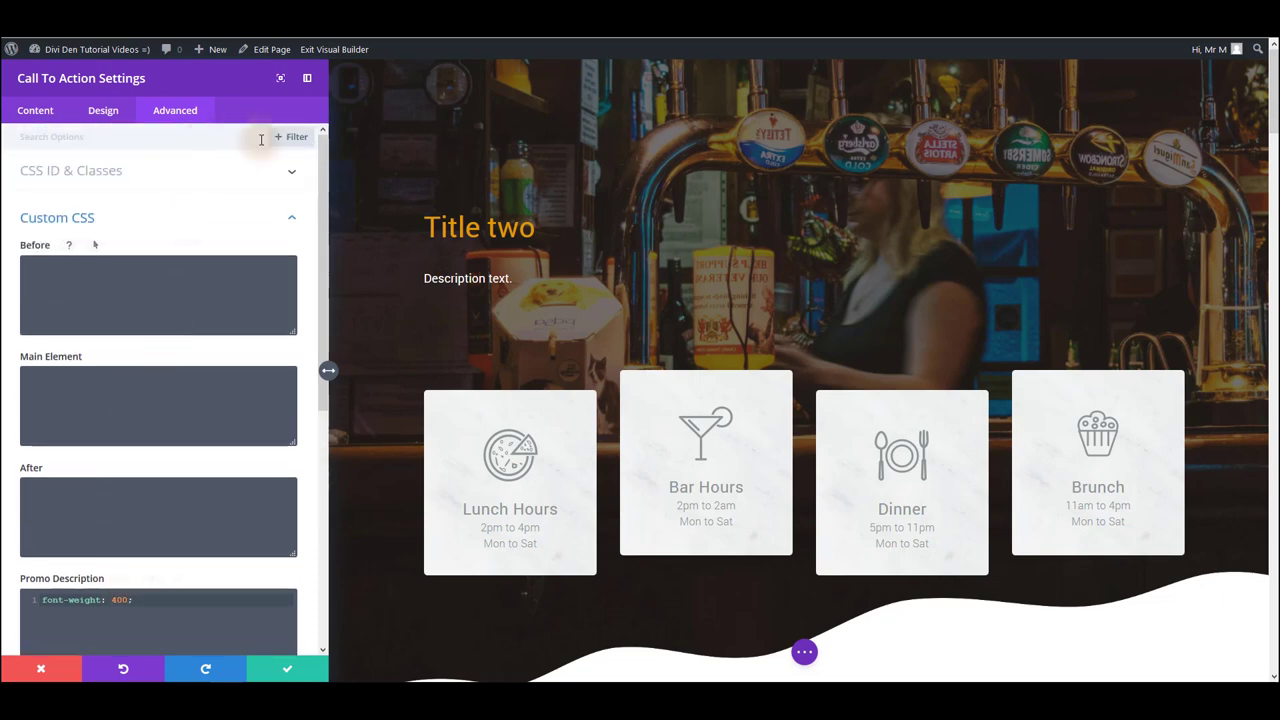
pyautogui.click(293, 214)
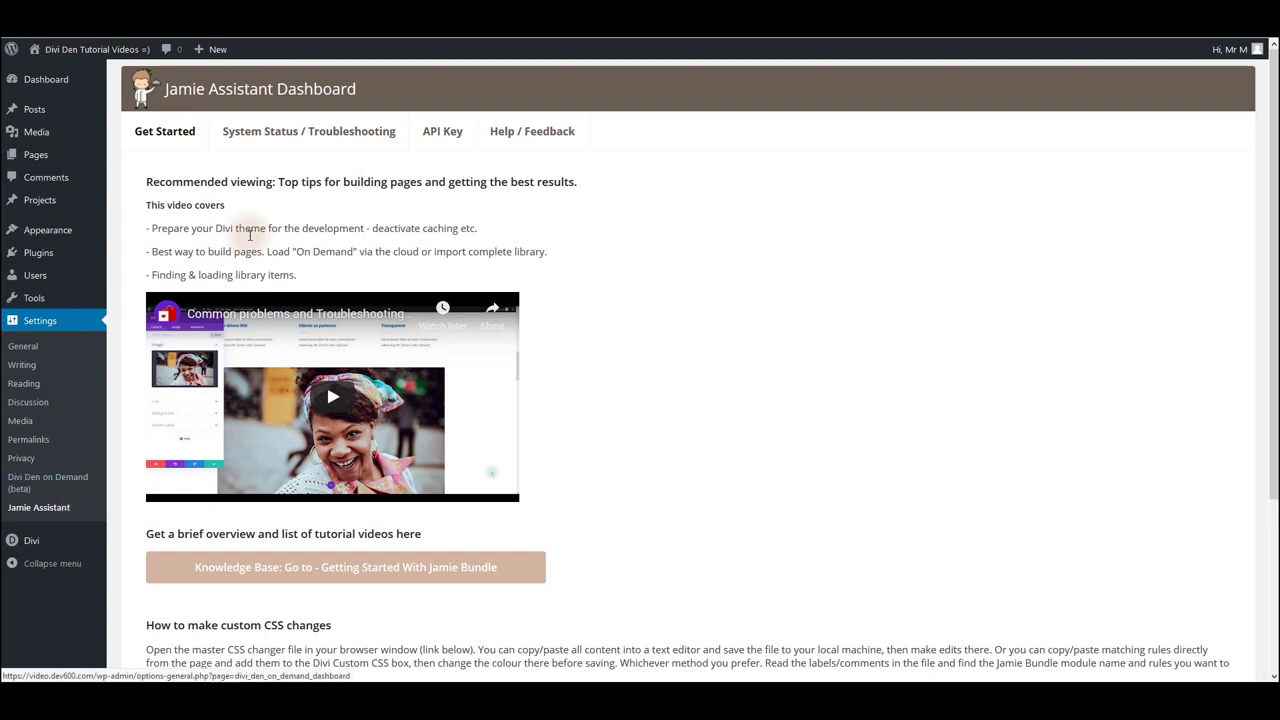
# Open the Master CSS Changer file from the Jamie Assistant dashboard and copy its entire content
pyautogui.scroll(-3, 716, 437)
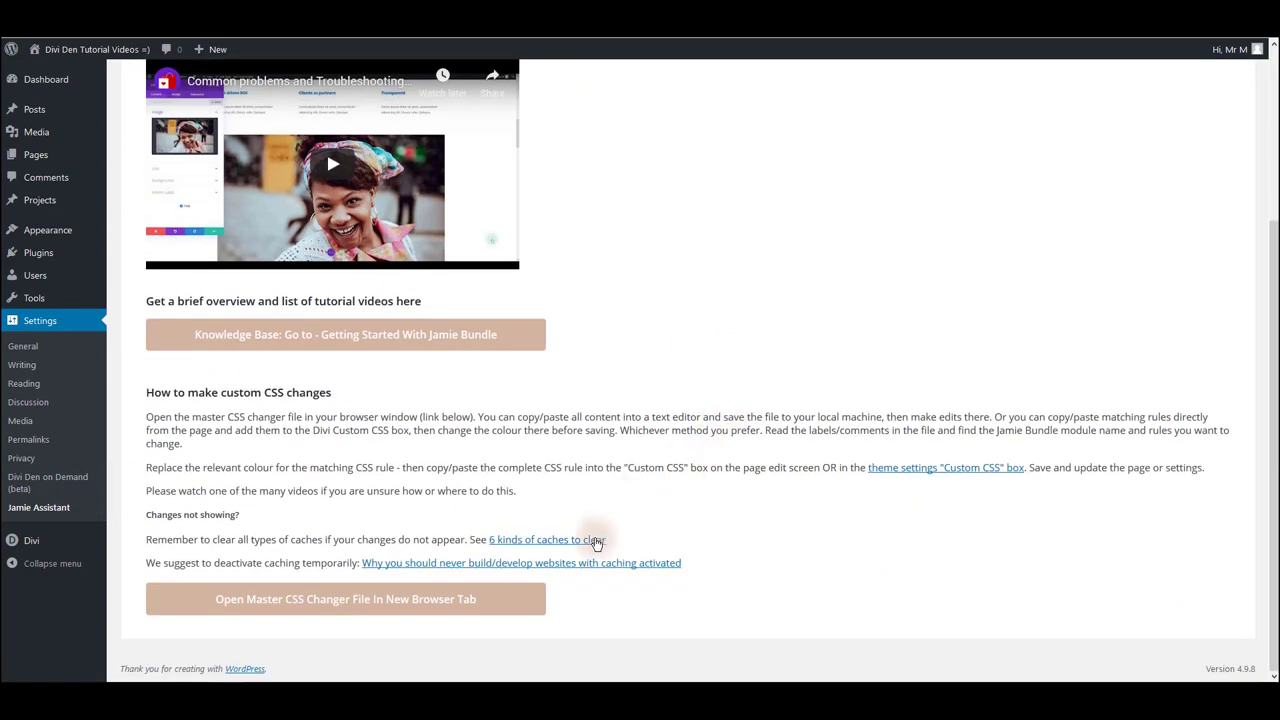
pyautogui.click(414, 599)
pyautogui.hotkey('ctrl', 'a')
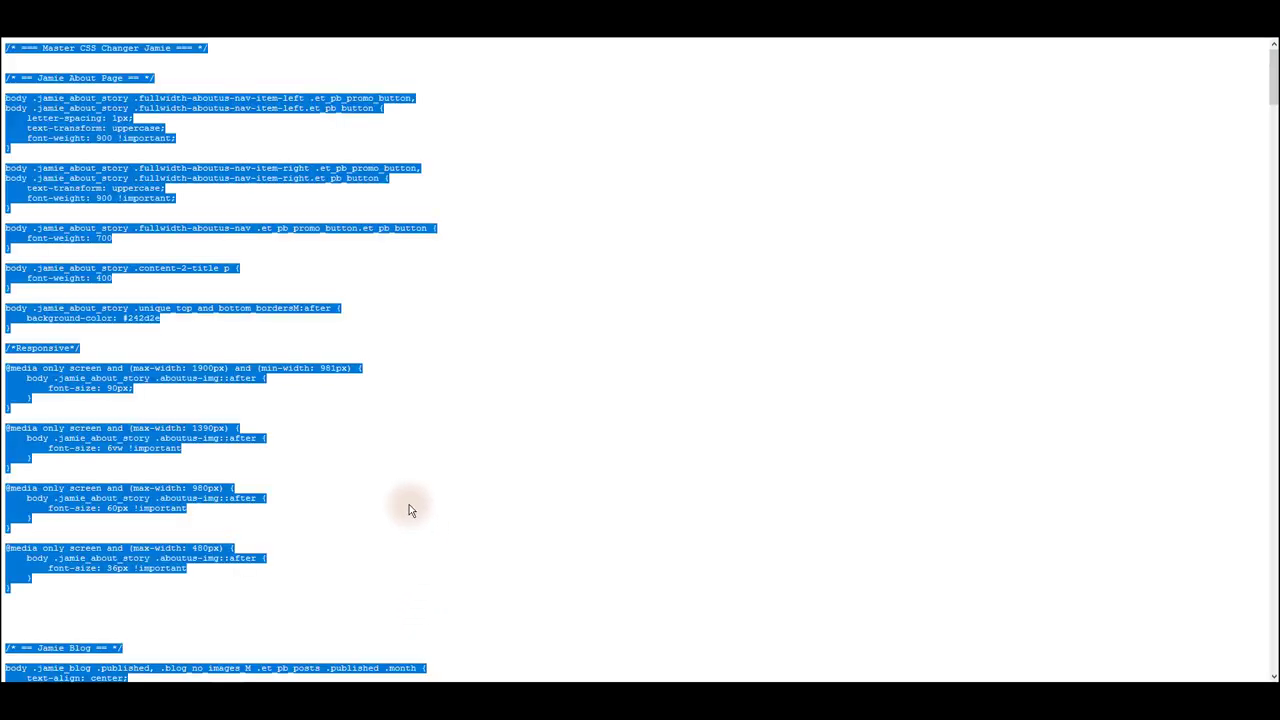
pyautogui.rightClick(186, 383)
pyautogui.click(215, 395)
# Switch to the text editor and paste the copied master CSS into the new document
pyautogui.hotkey('alt', 'Tab')
pyautogui.hotkey('ctrl', 'v')
pyautogui.click(489, 461)
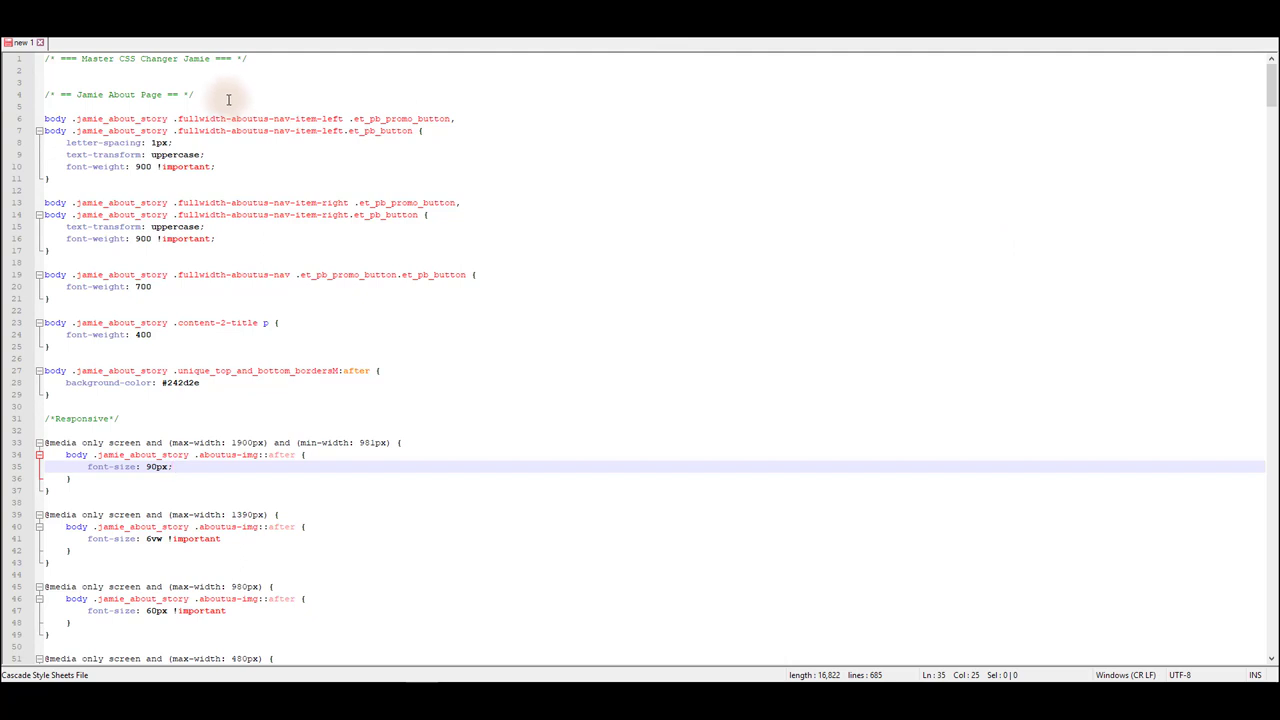
# Highlight the Jamie About Page comment that labels the first section of the pasted CSS
pyautogui.moveTo(212, 95); pyautogui.dragTo(30, 95)
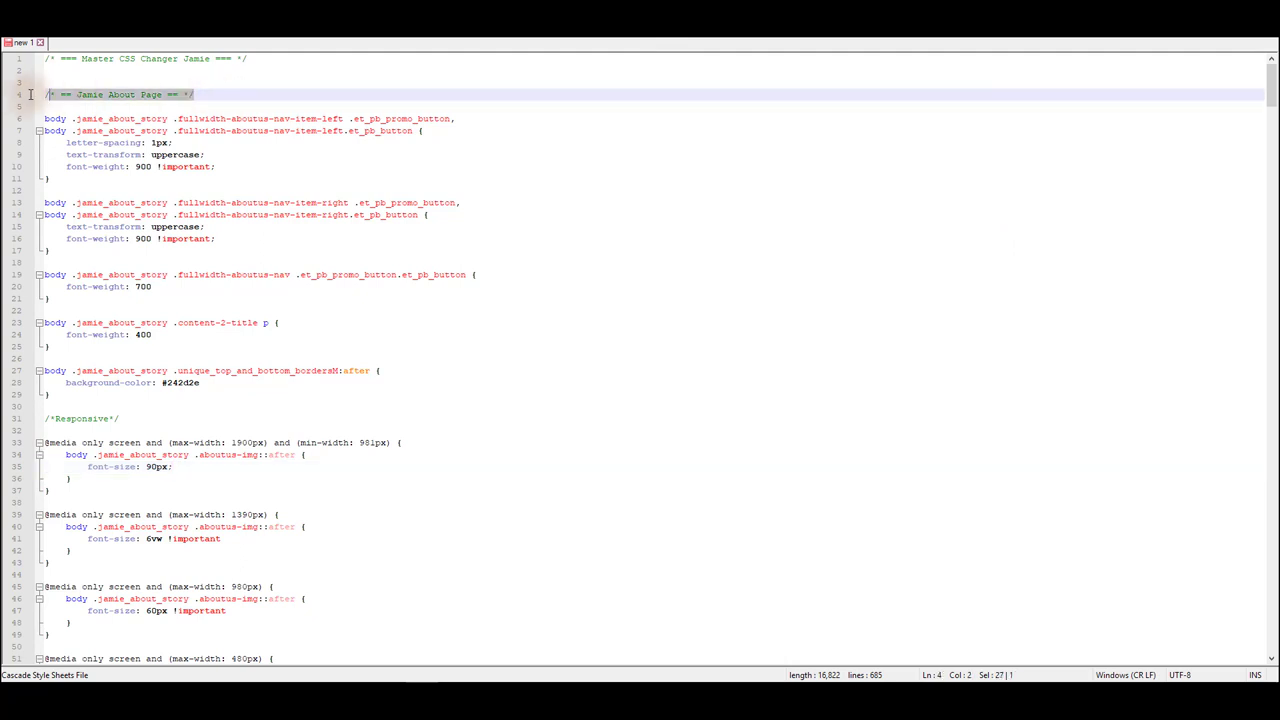
pyautogui.click(205, 95)
pyautogui.moveTo(205, 95); pyautogui.dragTo(30, 95)
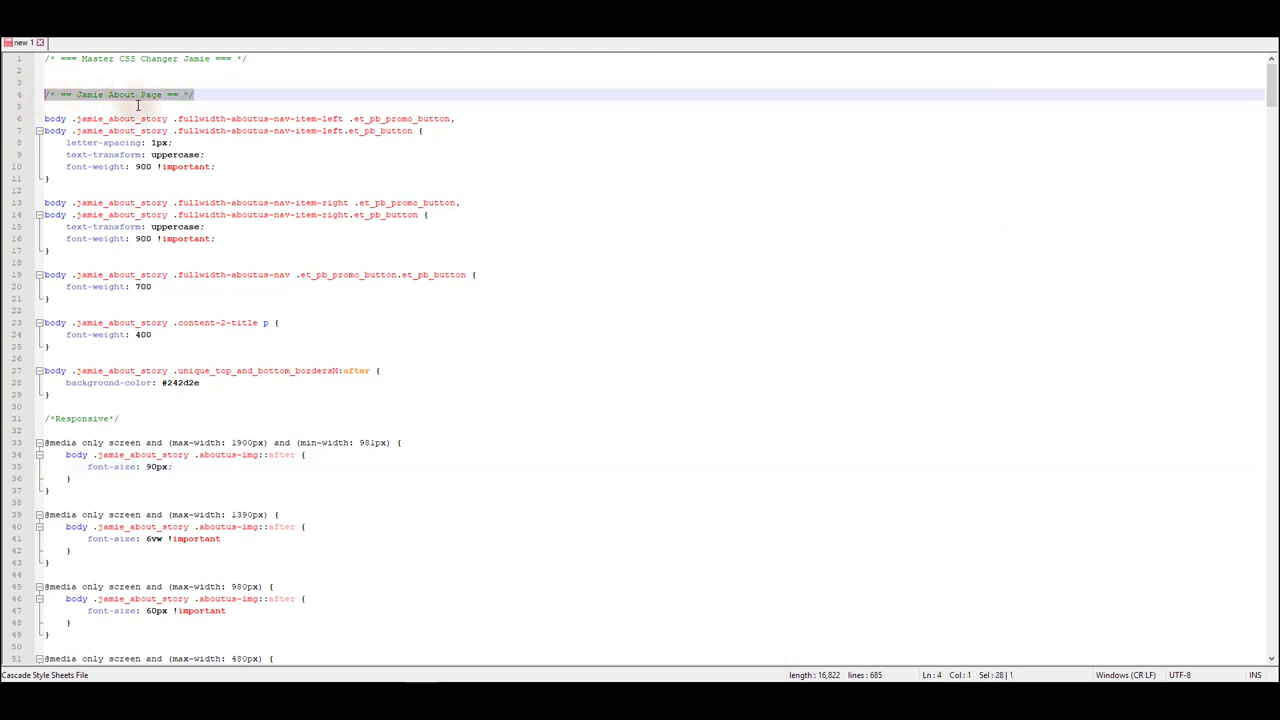
pyautogui.click(207, 93)
pyautogui.moveTo(207, 93); pyautogui.dragTo(25, 95)
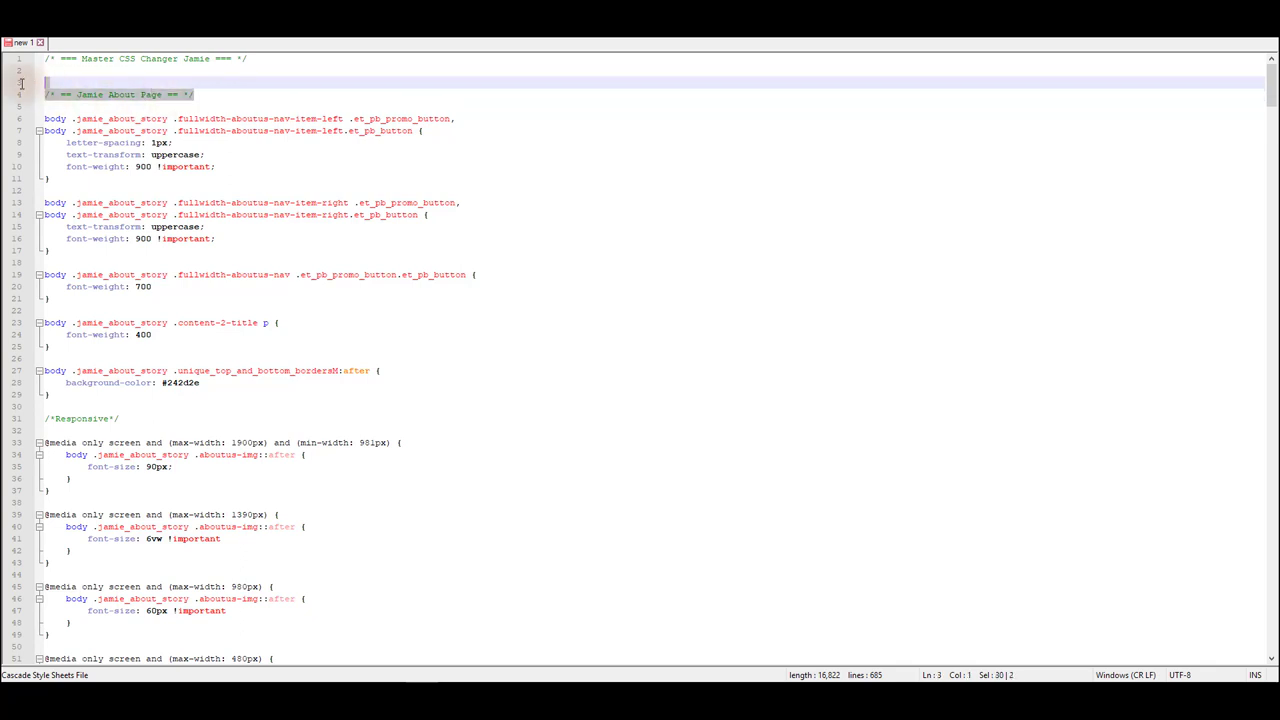
pyautogui.click(202, 101)
pyautogui.moveTo(205, 94); pyautogui.dragTo(25, 95)
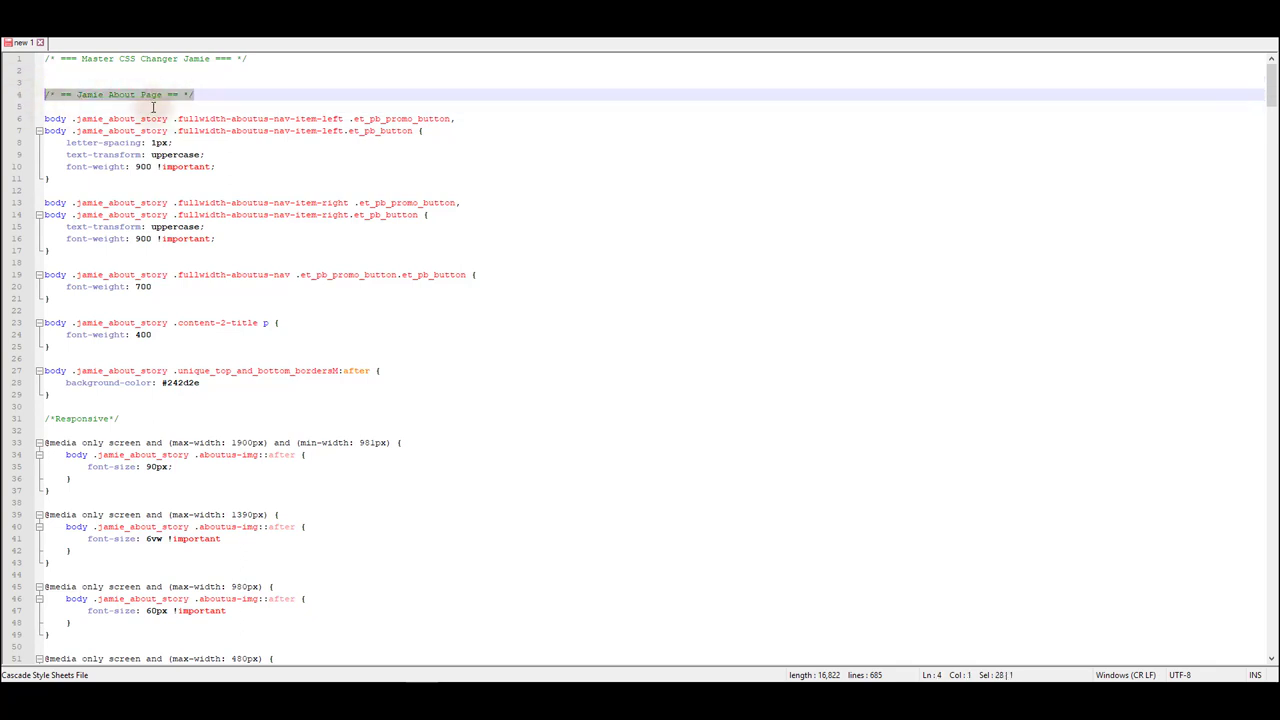
pyautogui.moveTo(185, 103); pyautogui.dragTo(25, 94)
# Look through the other labelled CSS sections, highlighting the Jamie Blog and Jamie Blog Landing comments
pyautogui.scroll(-12, 191, 263)
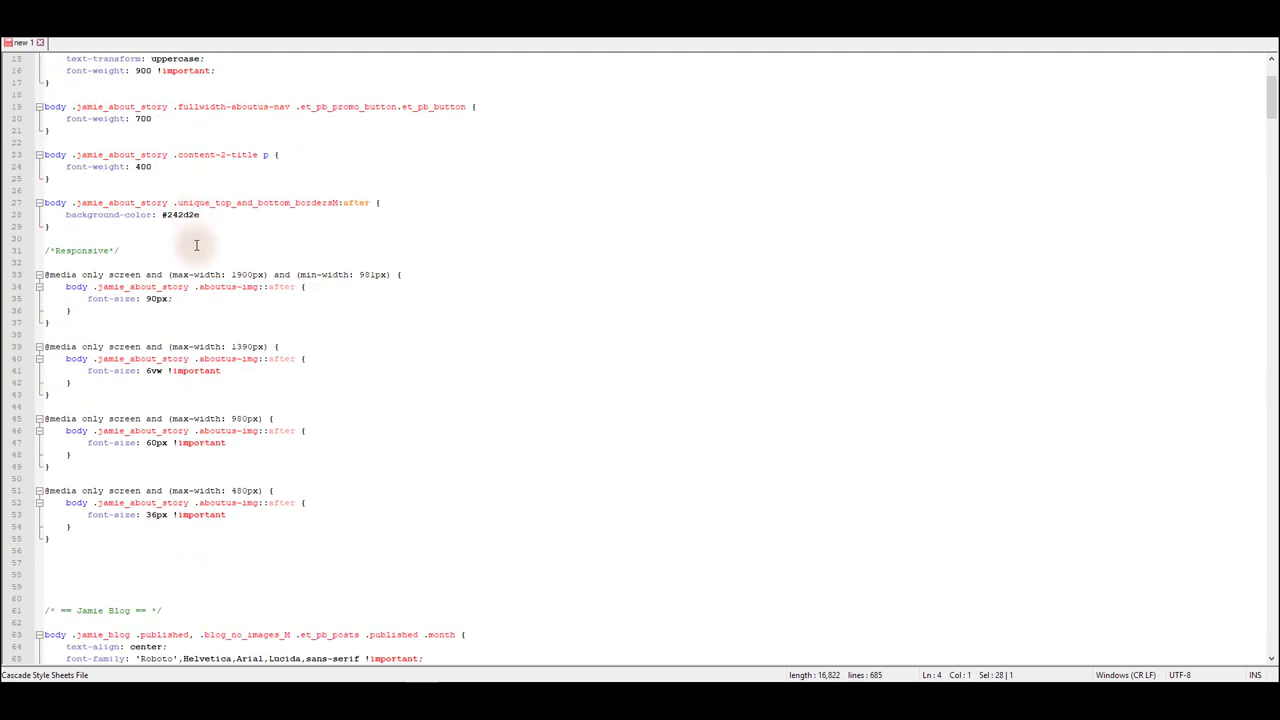
pyautogui.scroll(-2, 176, 290)
pyautogui.moveTo(166, 274); pyautogui.dragTo(44, 274)
pyautogui.scroll(-14, 86, 290)
pyautogui.scroll(-5, 97, 334)
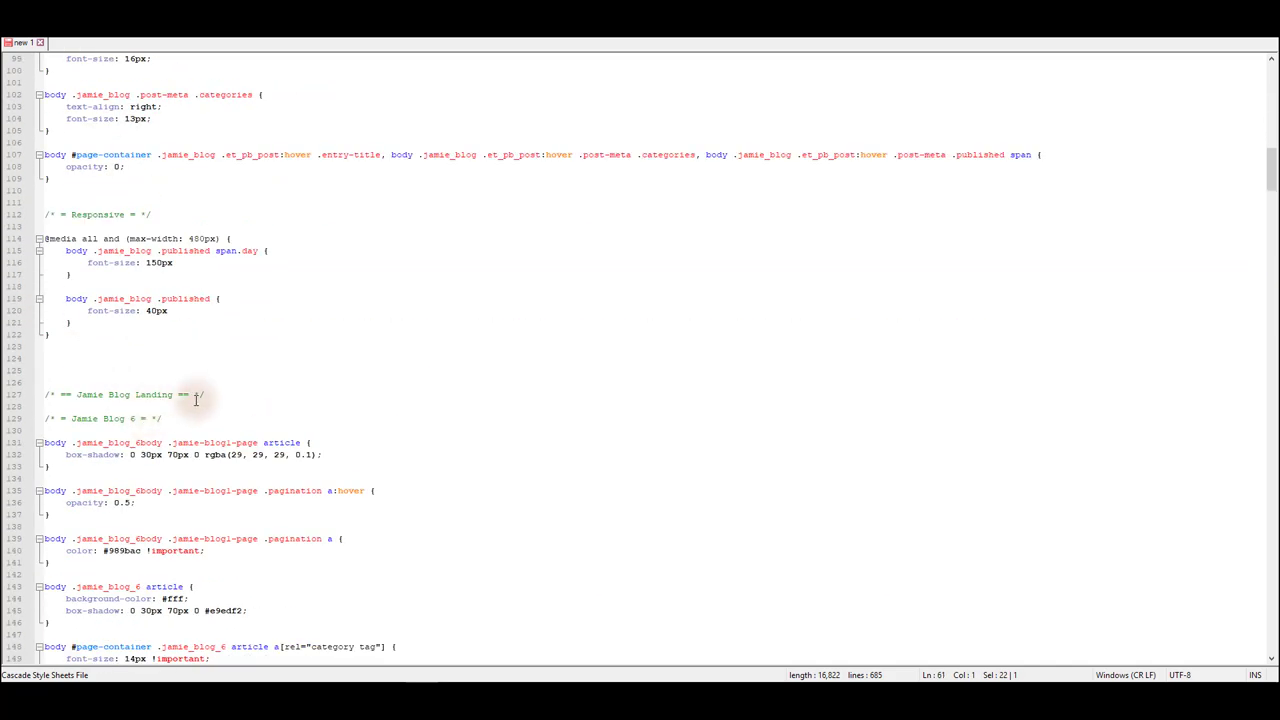
pyautogui.moveTo(214, 394); pyautogui.dragTo(30, 393)
pyautogui.scroll(20, 122, 367)
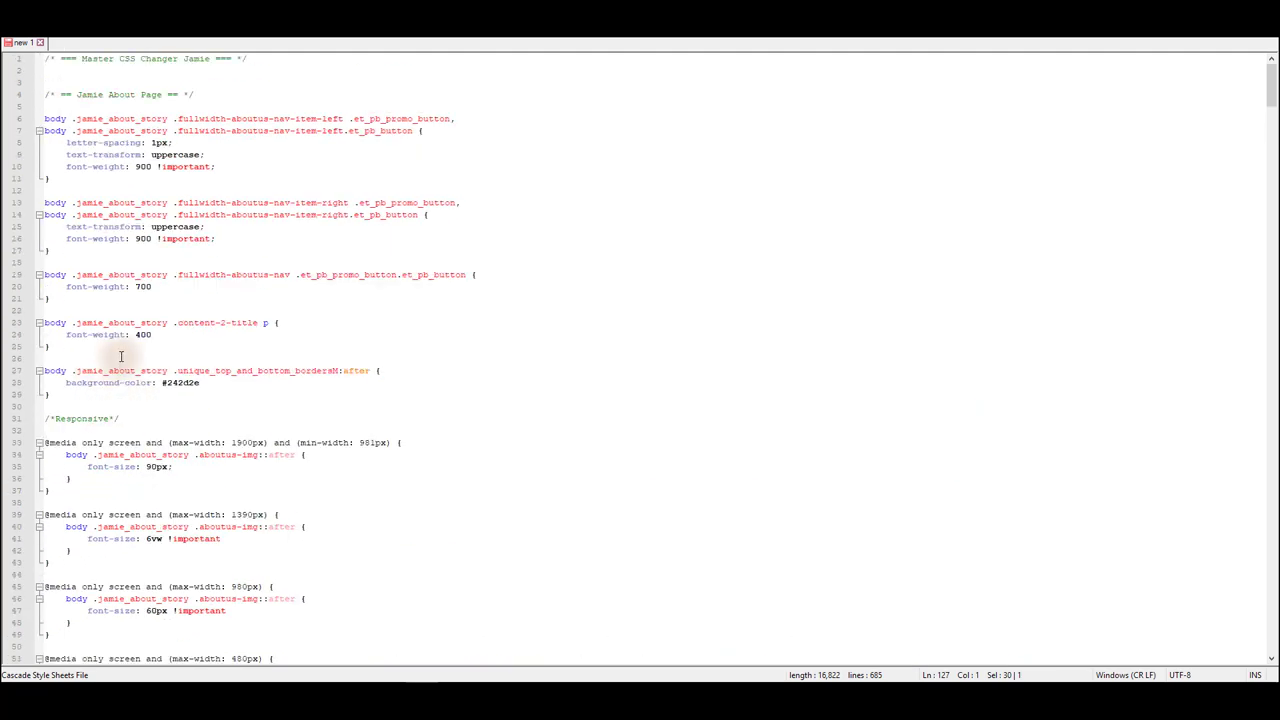
# Switch to the browser and look through the sections of the restaurant's About page
pyautogui.click(263, 641)
pyautogui.hotkey('ctrl', 'a')
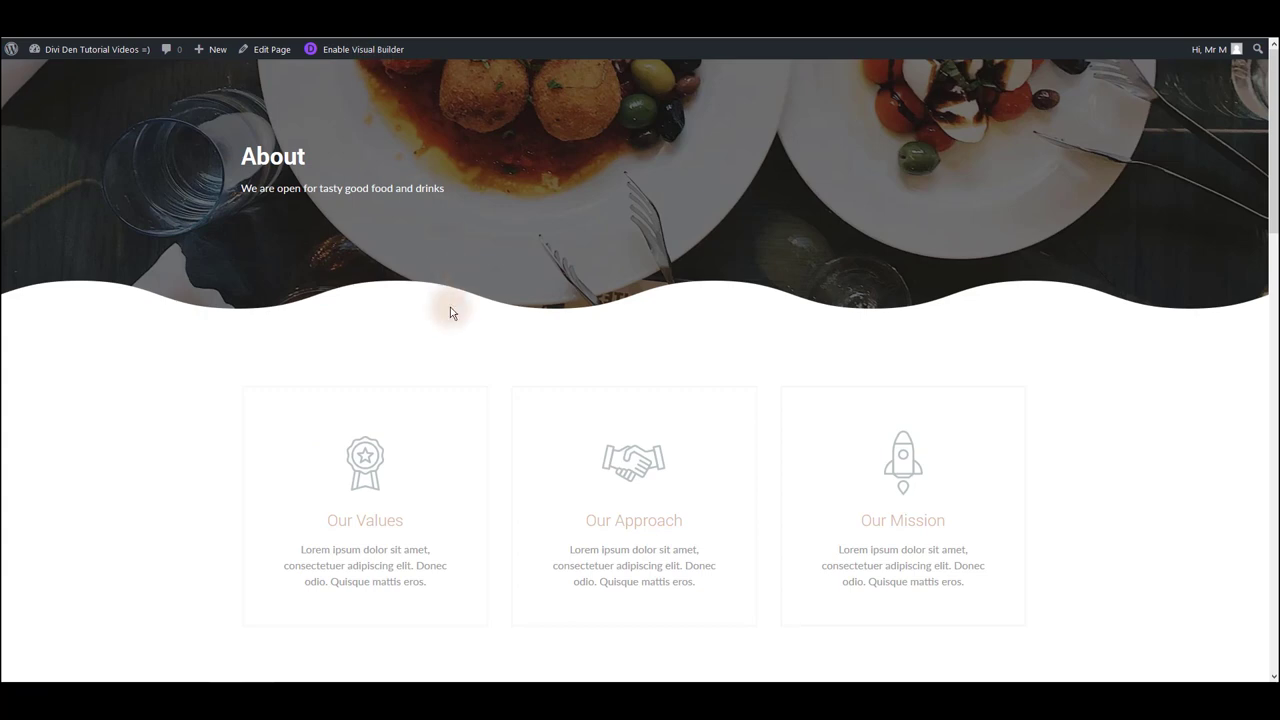
pyautogui.scroll(-5, 876, 277)
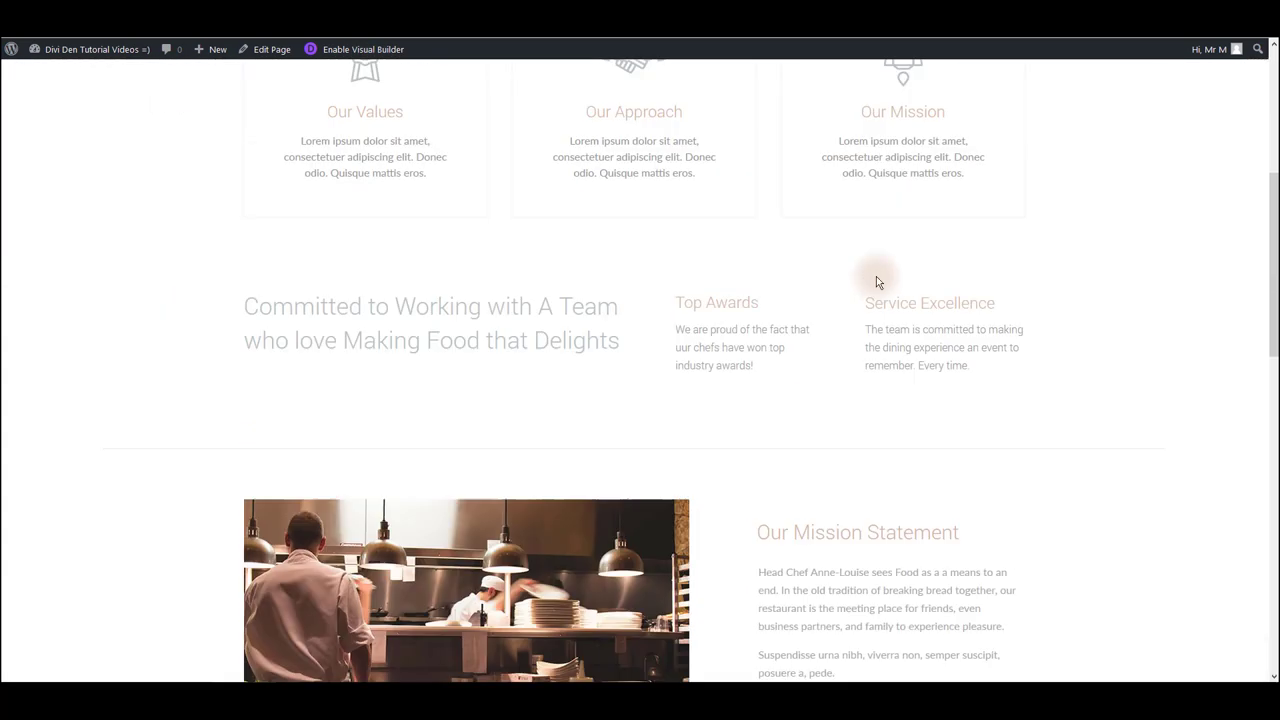
pyautogui.scroll(5, 876, 282)
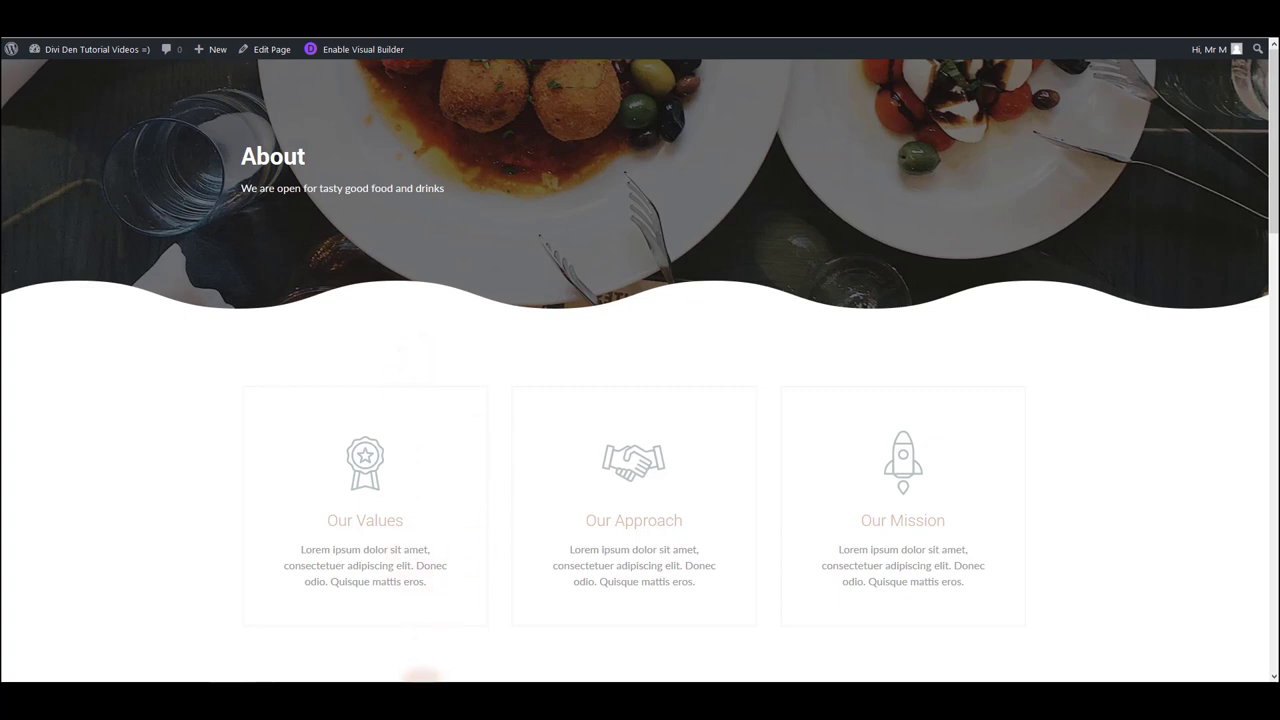
# Match the .jamie_about_story .content-2-title p rule in the text editor with the Our story heading on the About page
pyautogui.hotkey('alt', 'Tab')
pyautogui.click(329, 346)
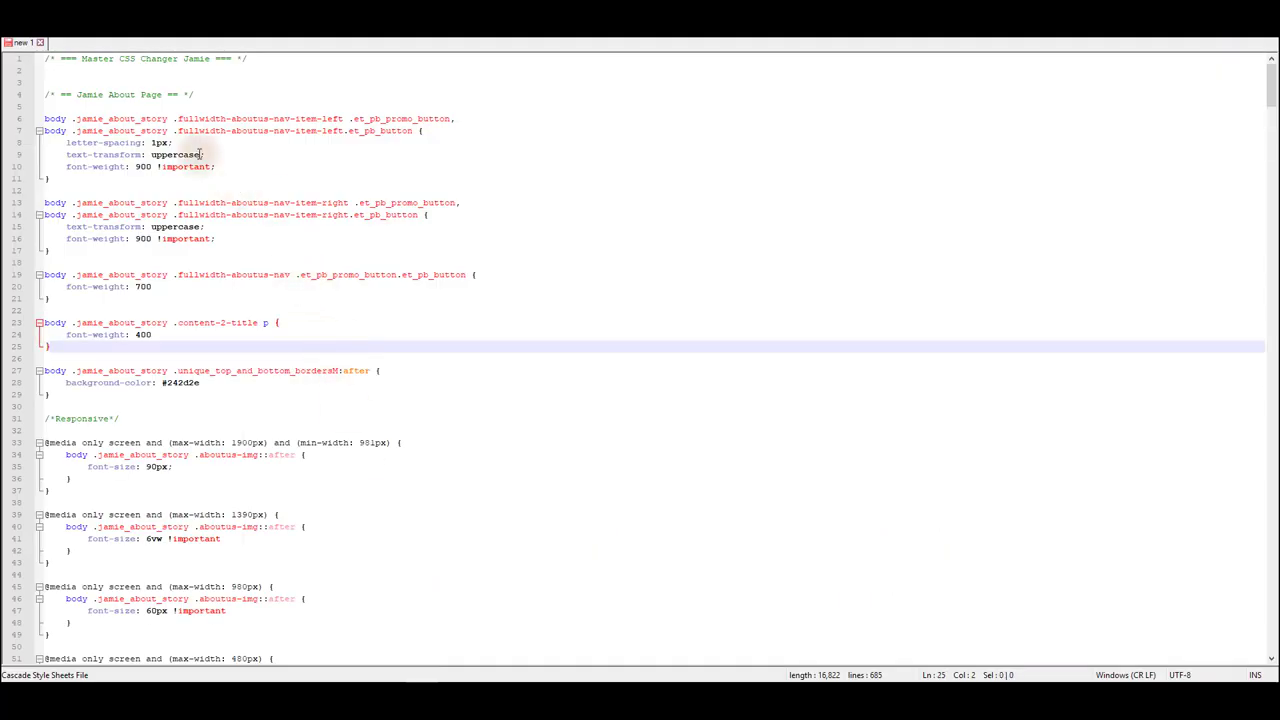
pyautogui.click(258, 250)
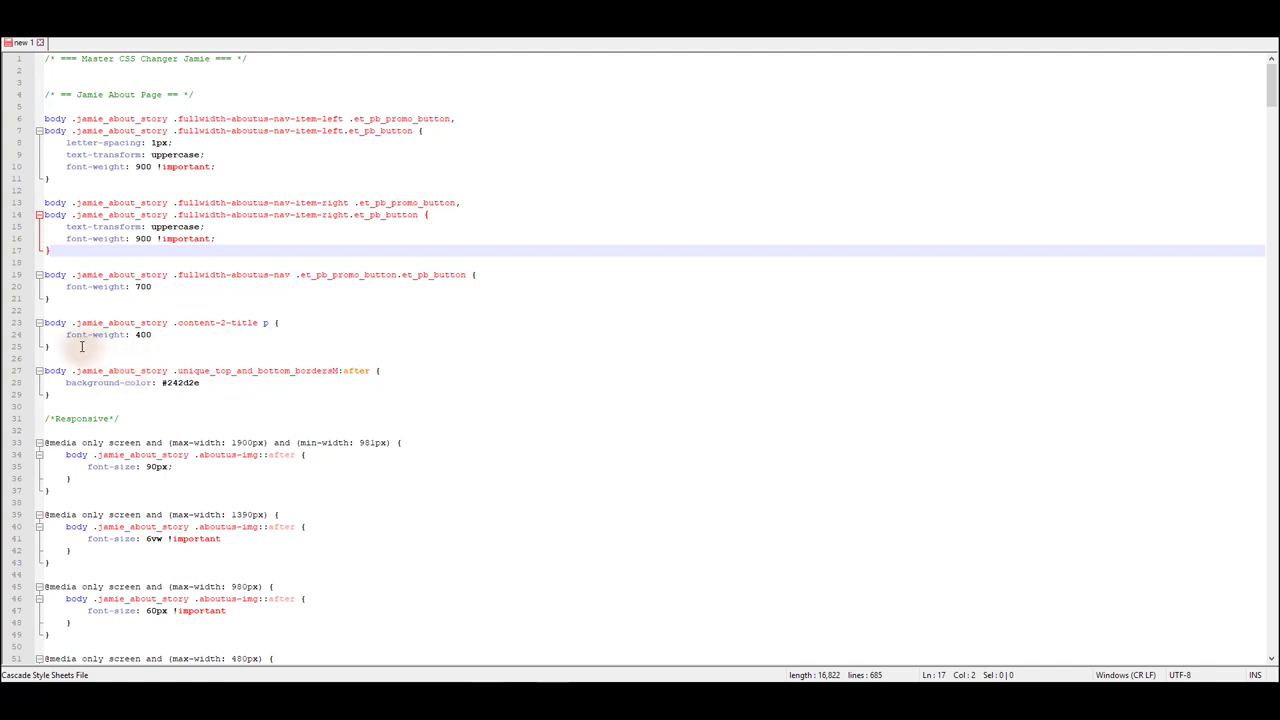
pyautogui.moveTo(80, 348); pyautogui.dragTo(46, 322)
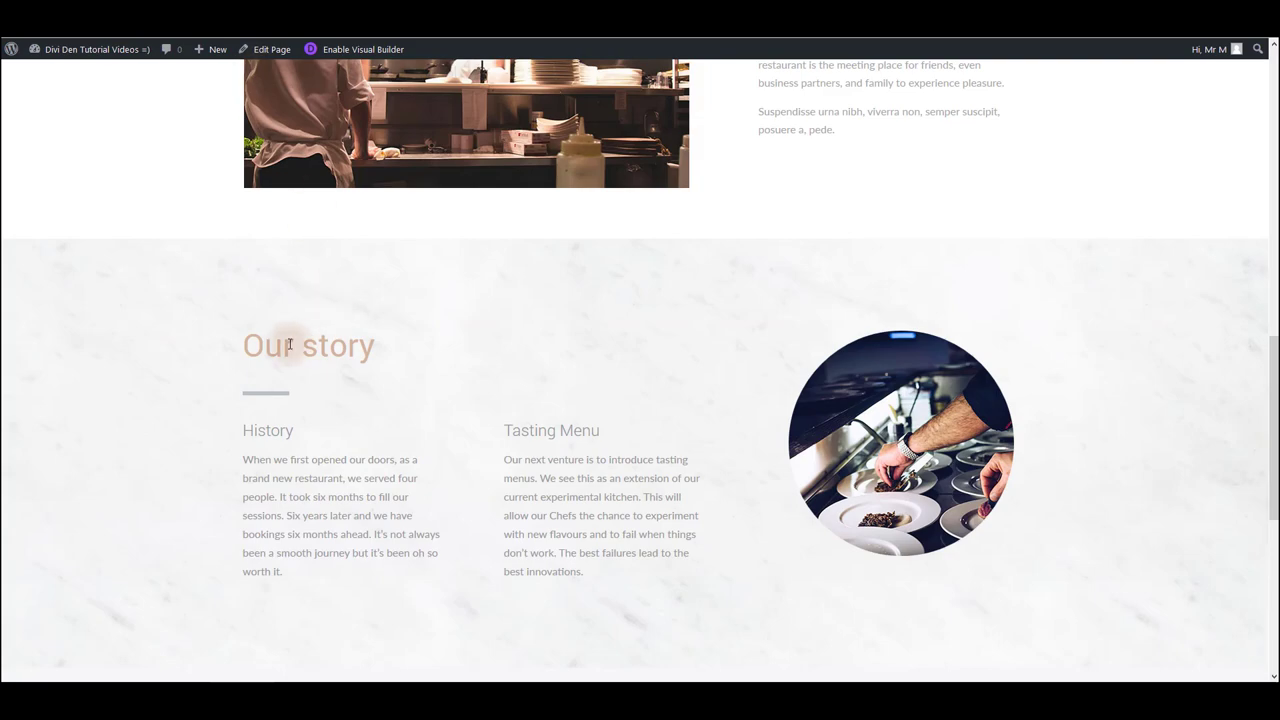
pyautogui.tripleClick(290, 346)
pyautogui.click(437, 640)
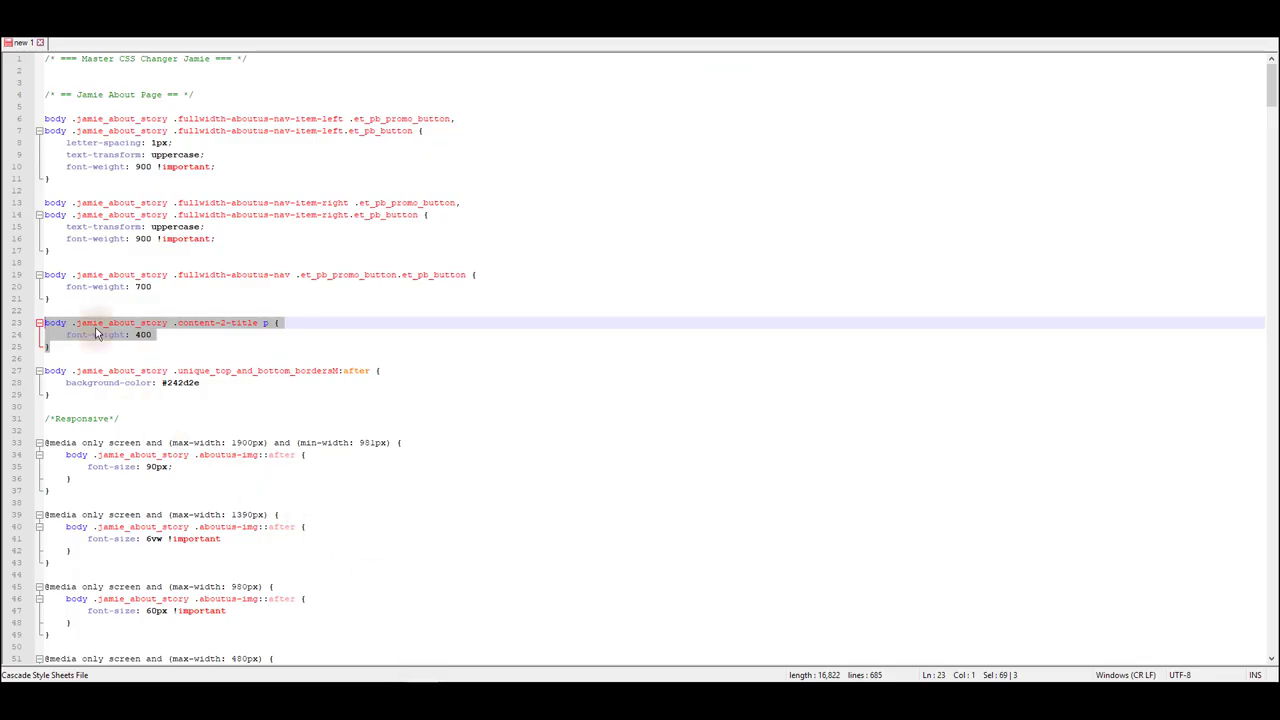
pyautogui.click(97, 334)
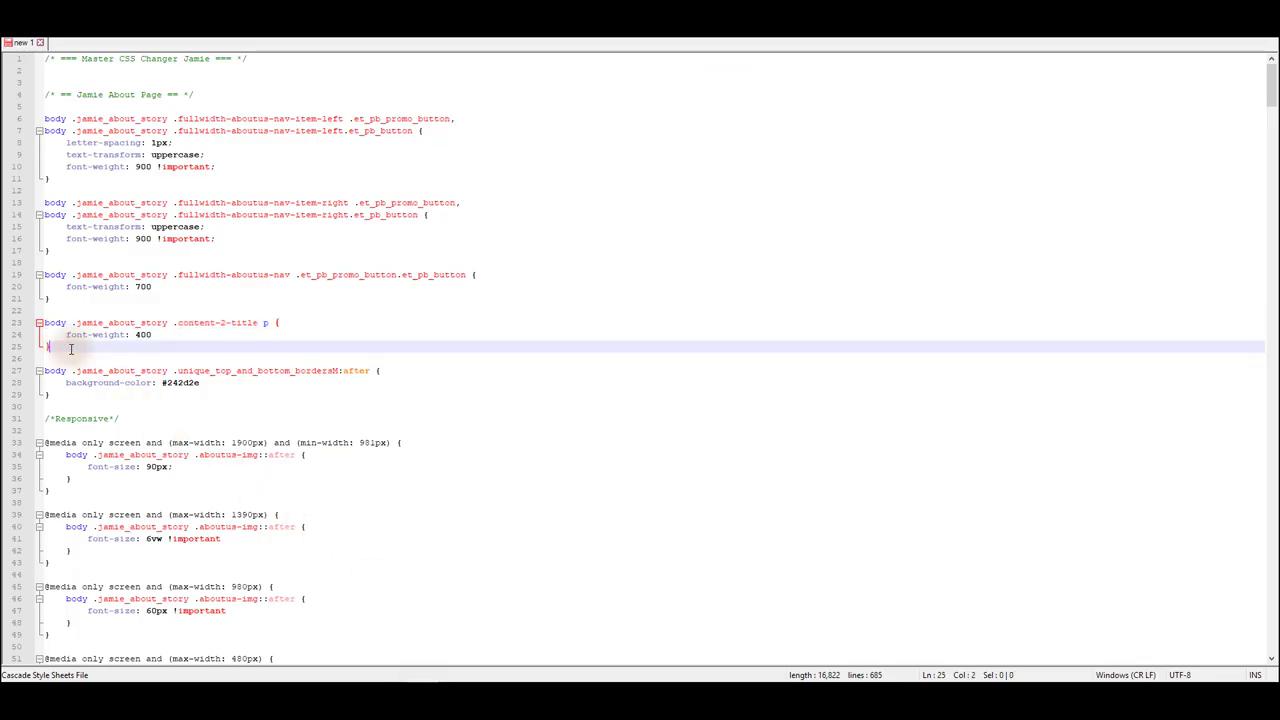
pyautogui.moveTo(50, 347)
pyautogui.mouseDown()
pyautogui.moveTo(57, 325)
pyautogui.moveTo(66, 332)
pyautogui.mouseUp()
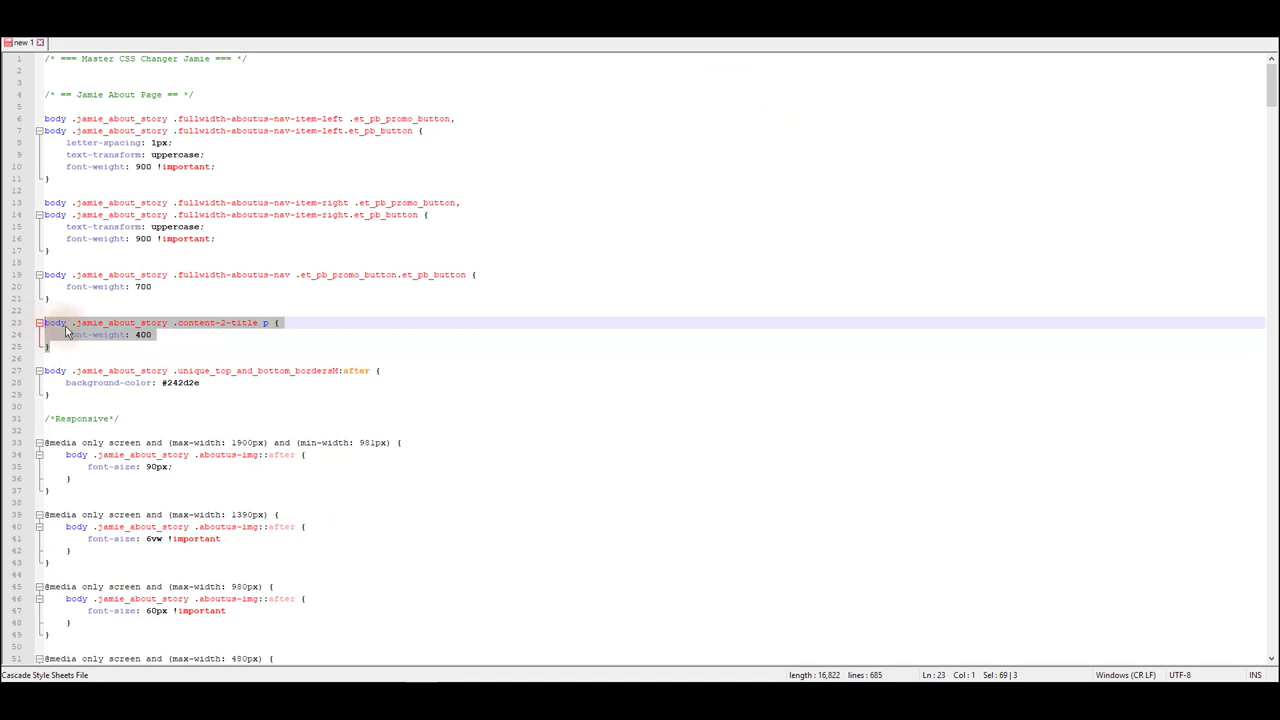
# Set the font-weight in the .jamie_about_story .content-2-title p rule to 900
pyautogui.click(136, 335)
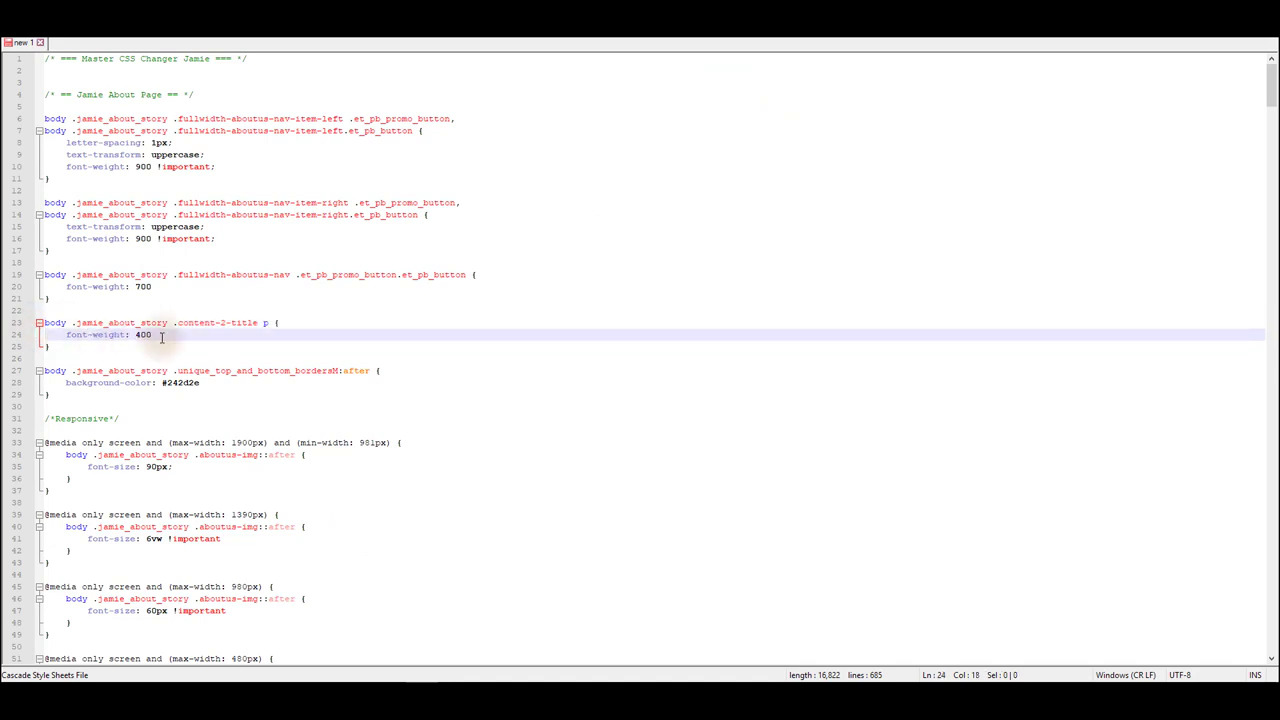
pyautogui.click(139, 335)
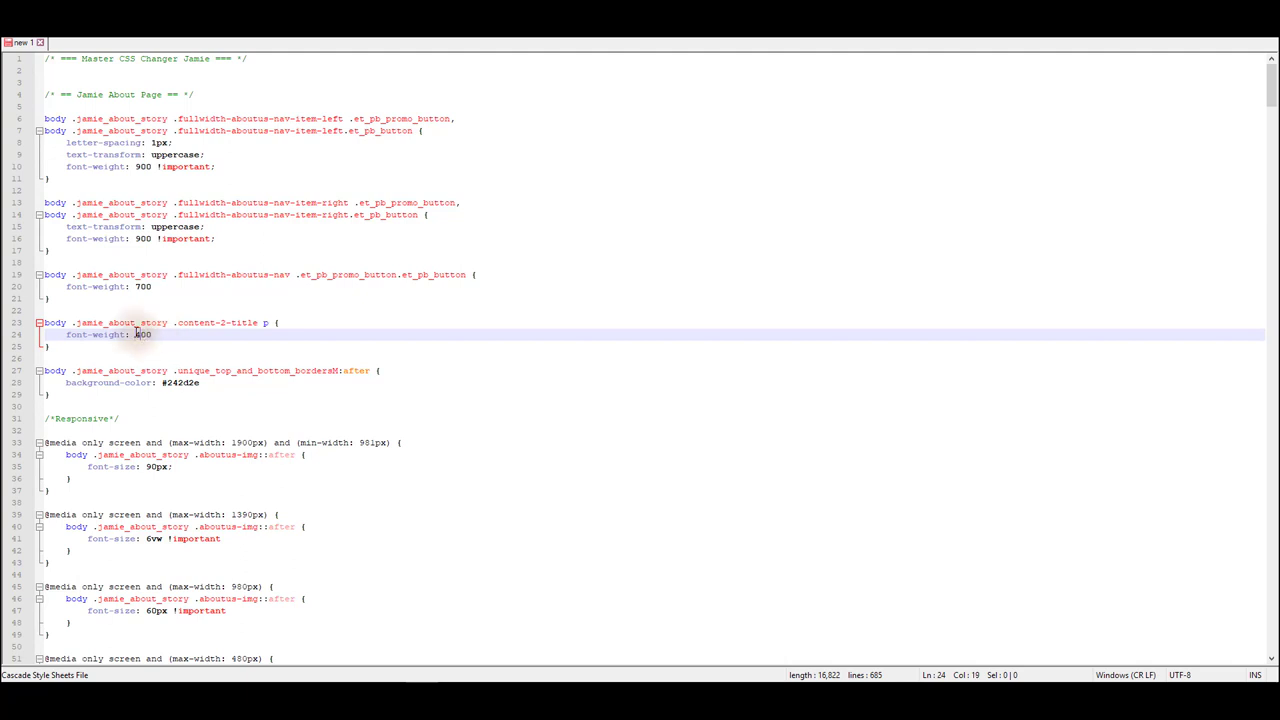
pyautogui.press('BackSpace')
pyautogui.write('9')
pyautogui.click(167, 335)
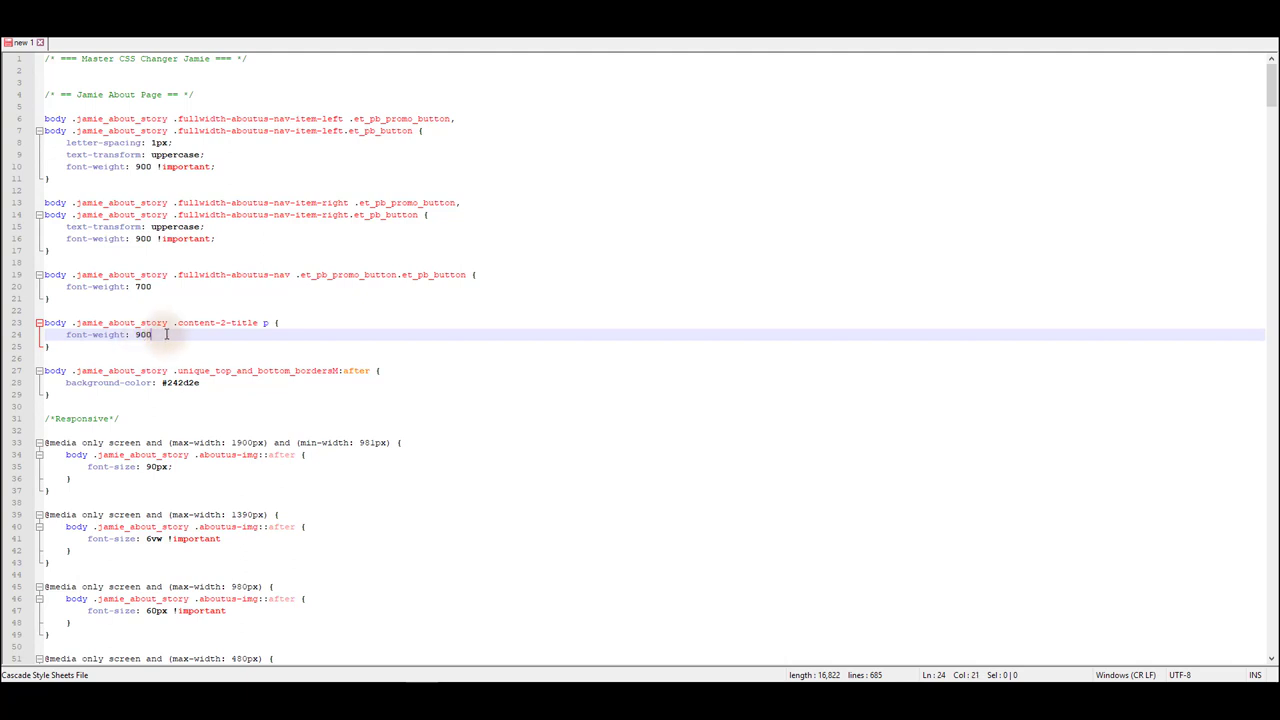
# Copy the complete .jamie_about_story .content-2-title p rule, including its closing brace
pyautogui.moveTo(52, 346); pyautogui.dragTo(44, 323)
pyautogui.rightClick(58, 333)
pyautogui.click(94, 352)
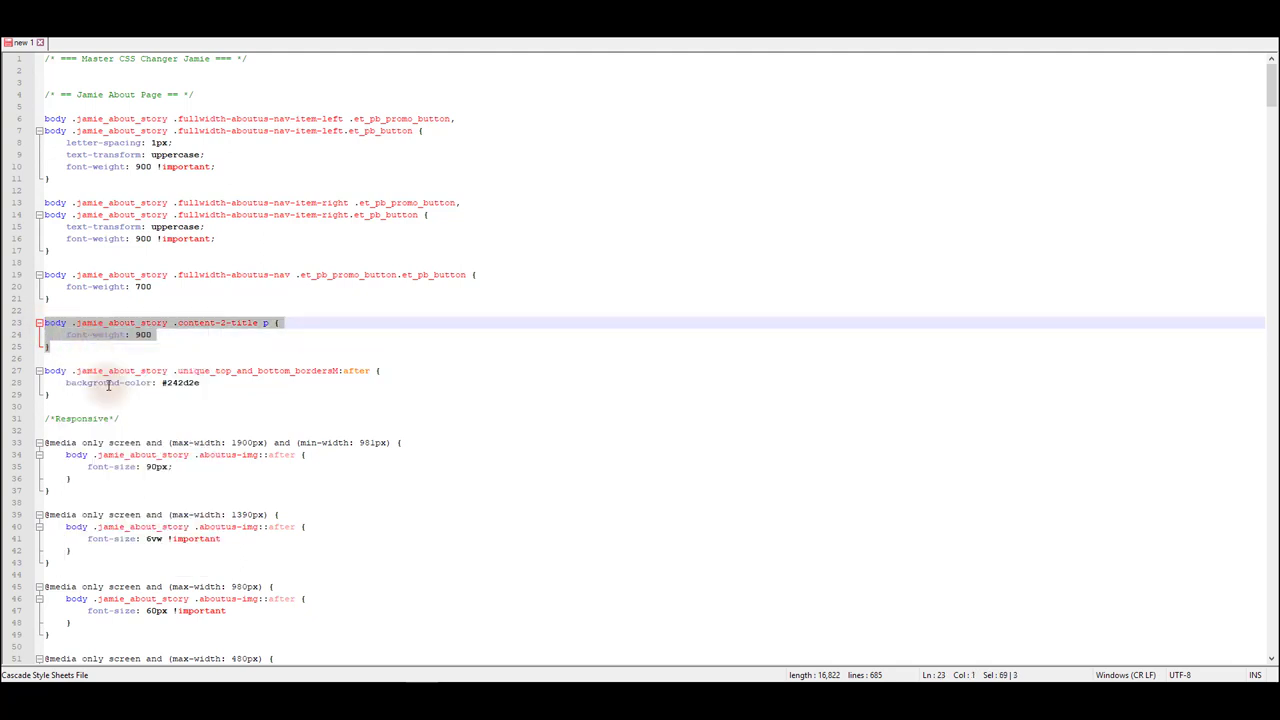
# Paste the copied rule into the Custom CSS of the page's Divi Builder settings, save it, and update the page
pyautogui.click(222, 690)
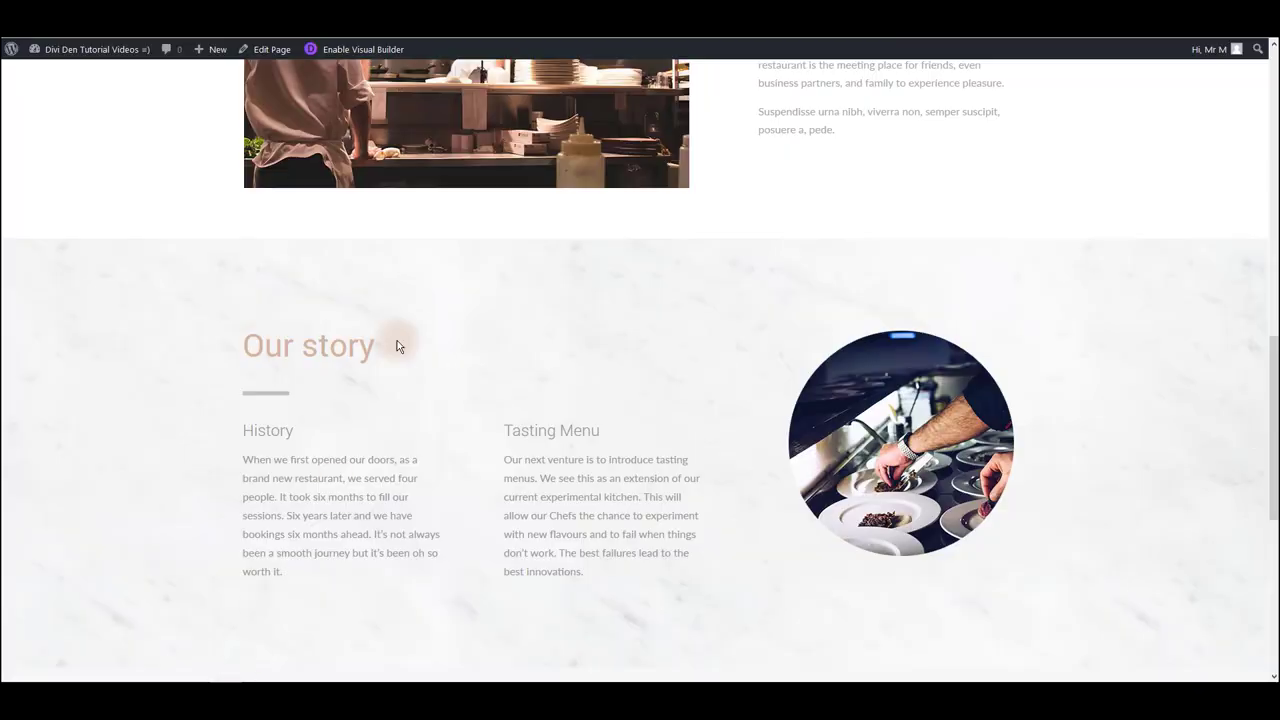
pyautogui.click(266, 49)
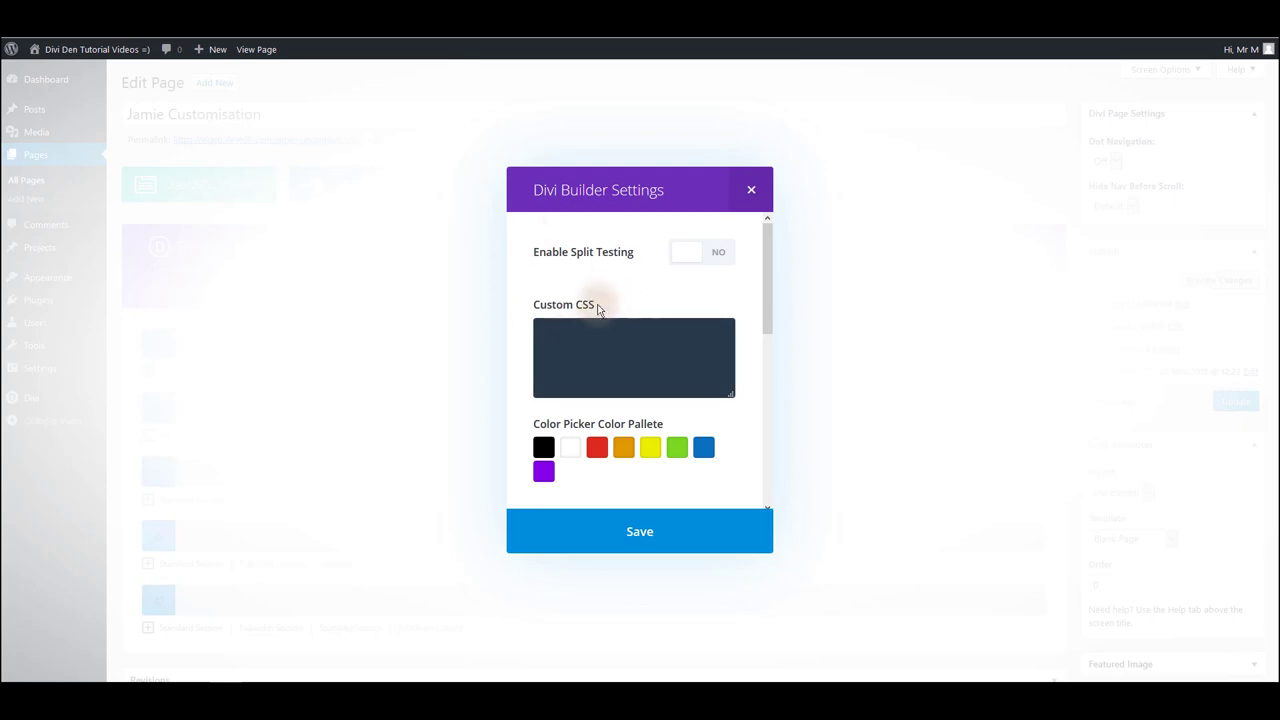
pyautogui.click(594, 337)
pyautogui.hotkey('ctrl', 'v')
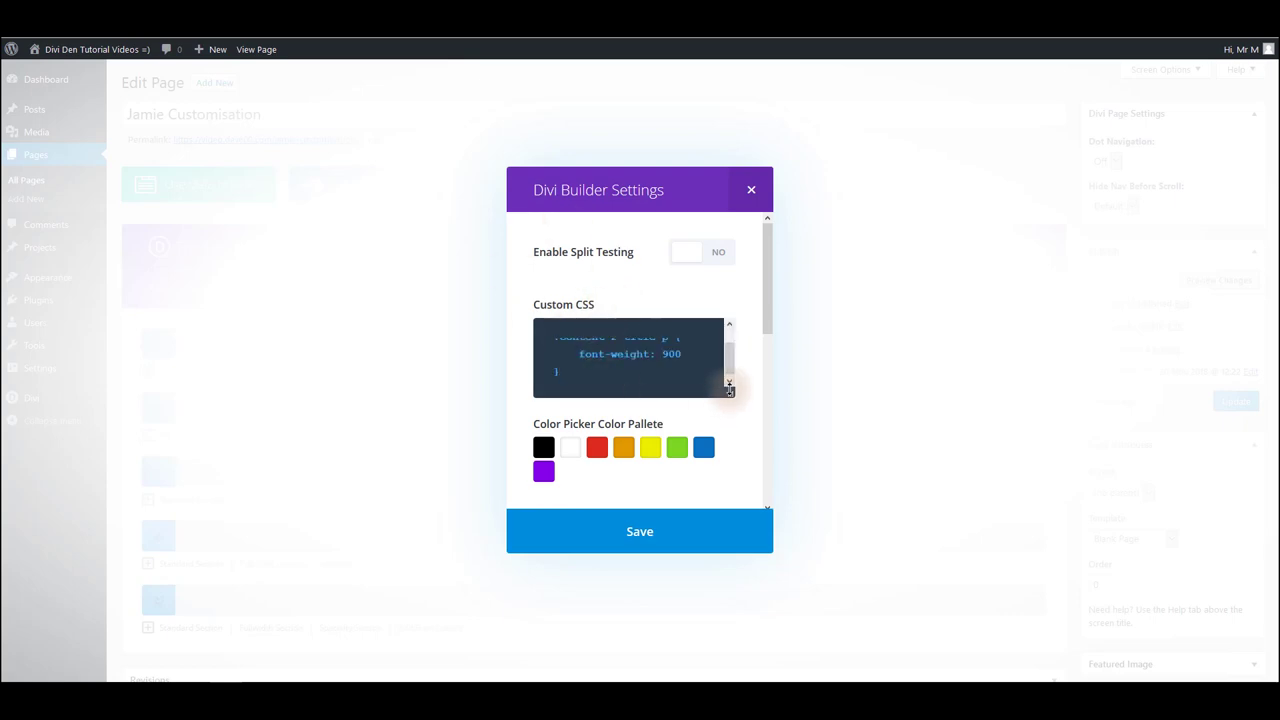
pyautogui.moveTo(731, 393); pyautogui.dragTo(738, 455)
pyautogui.click(671, 536)
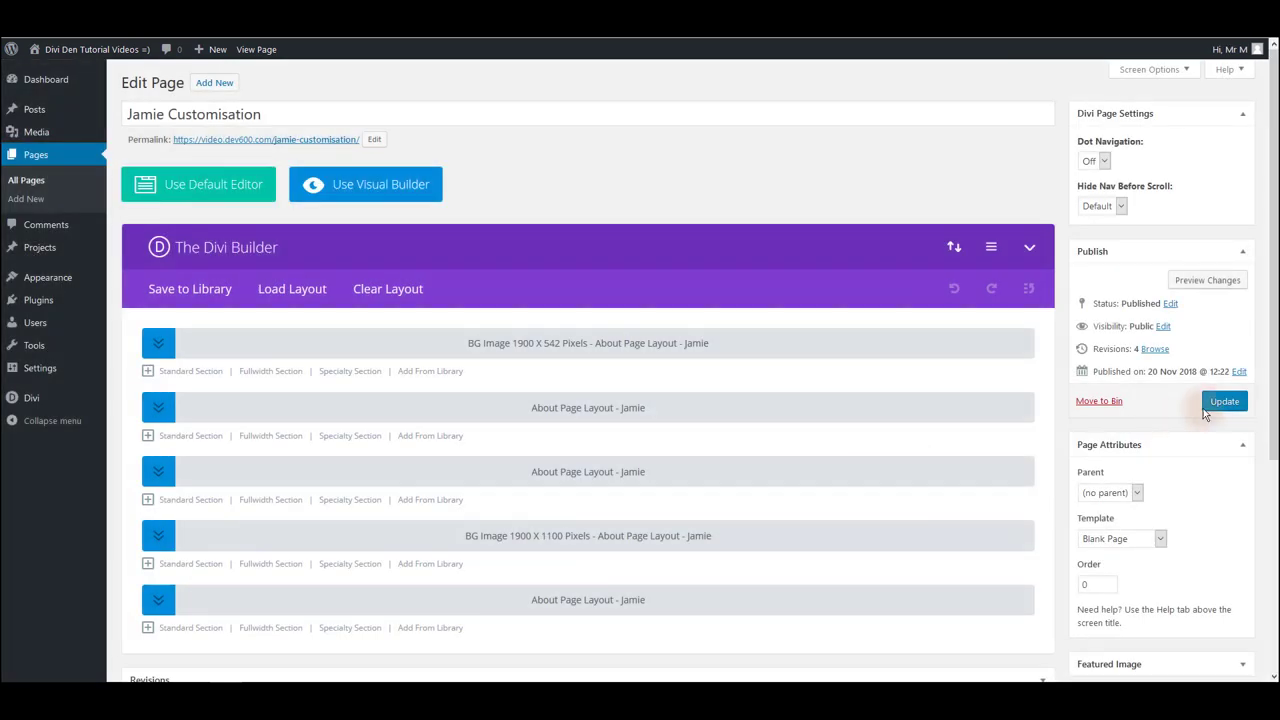
pyautogui.click(1205, 408)
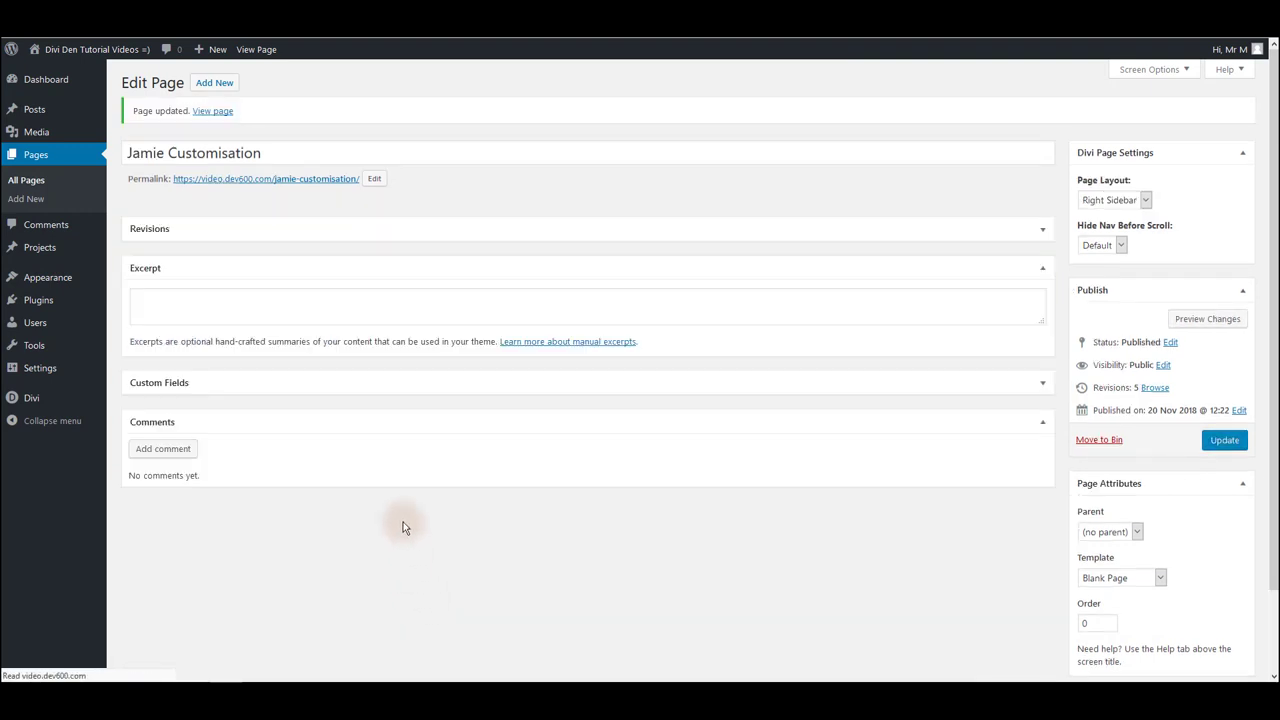
pyautogui.hotkey('alt', 'Tab')
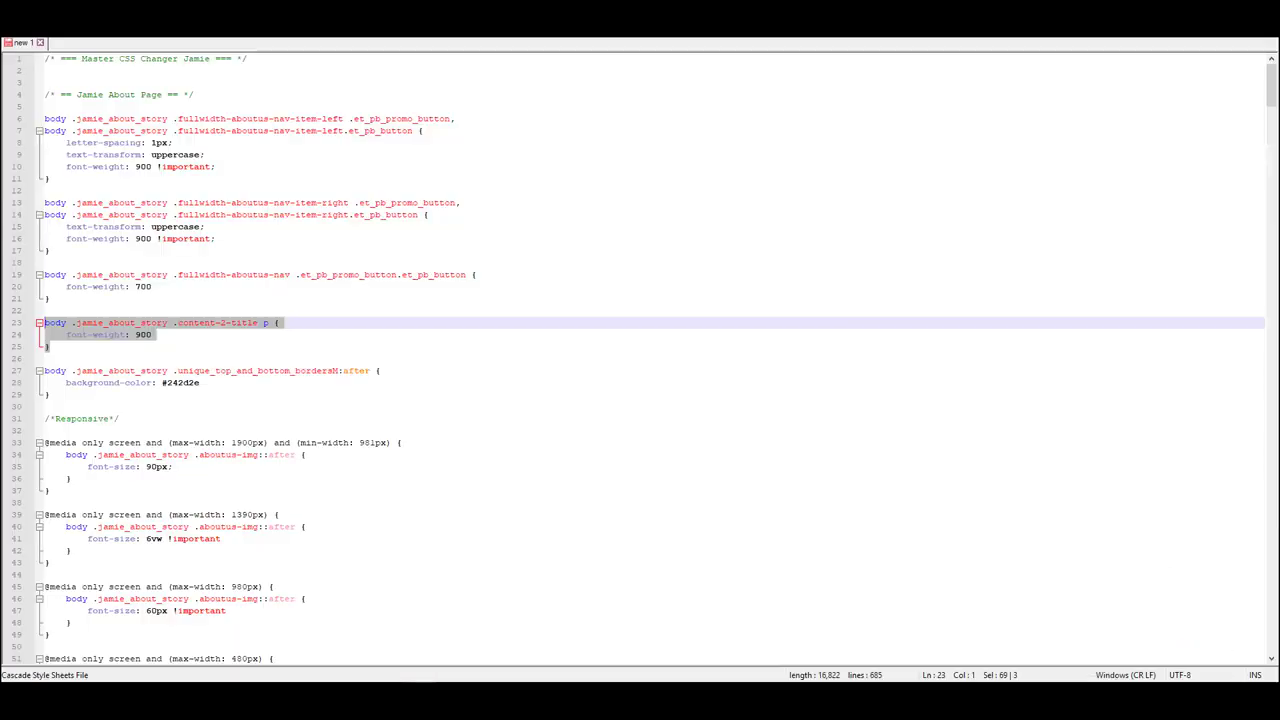
pyautogui.click(153, 338)
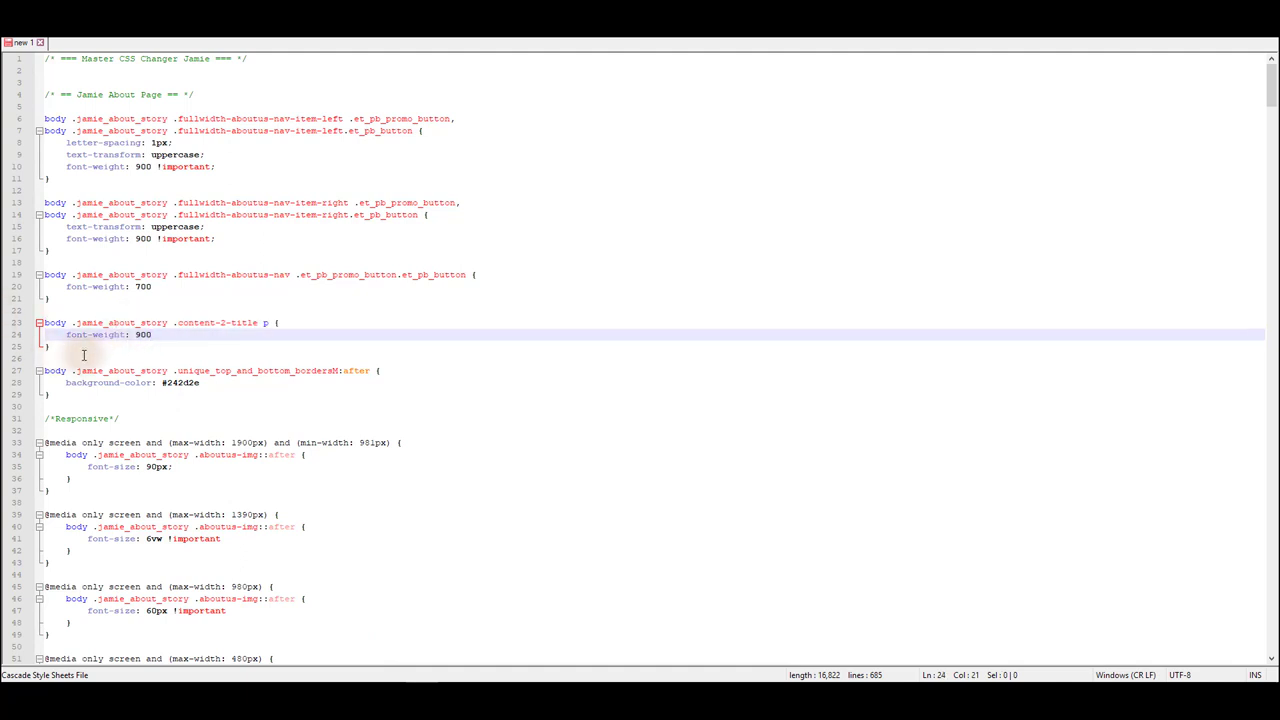
pyautogui.rightClick(228, 594)
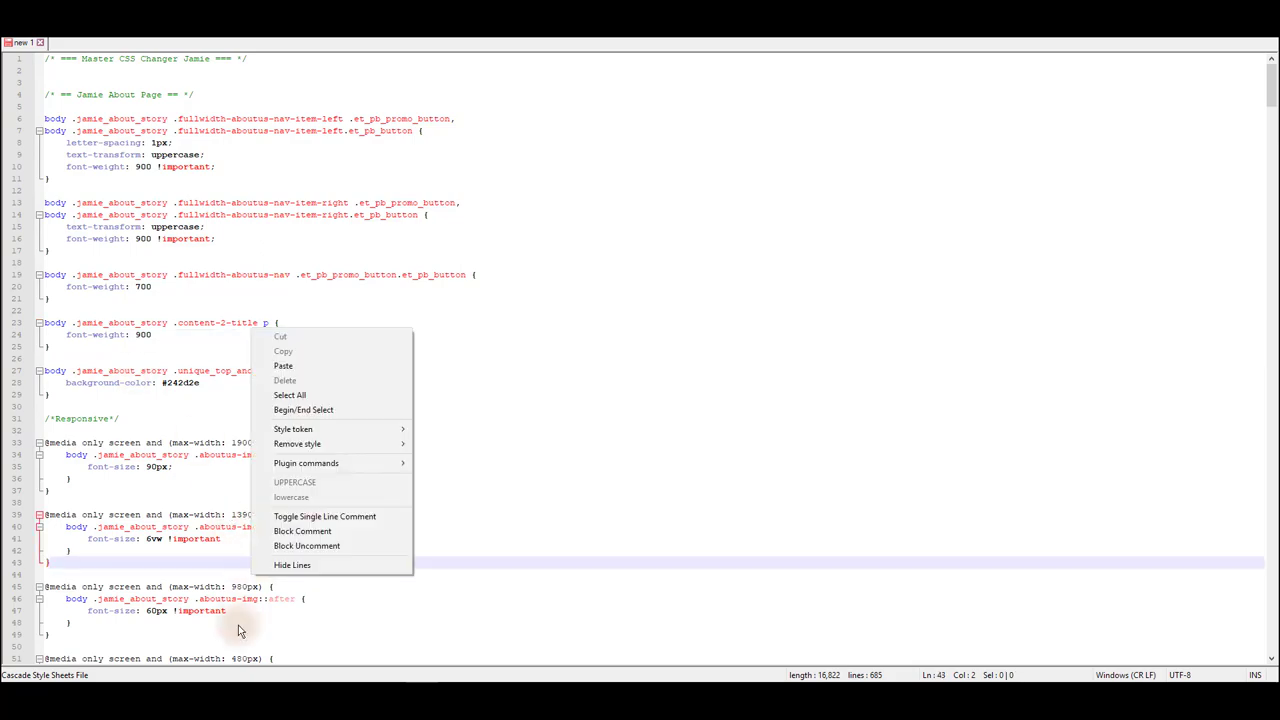
pyautogui.click(210, 610)
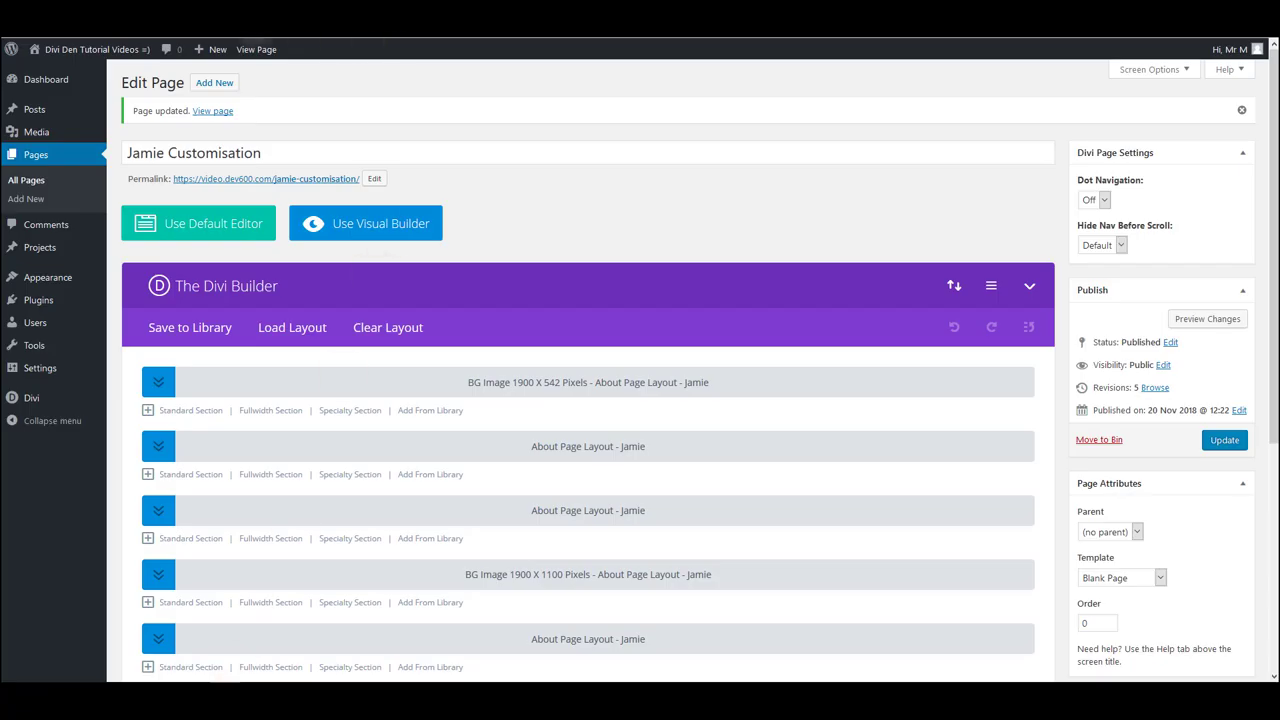
# View the updated page and compare its Our story heading with the version from before the CSS change
pyautogui.click(253, 180)
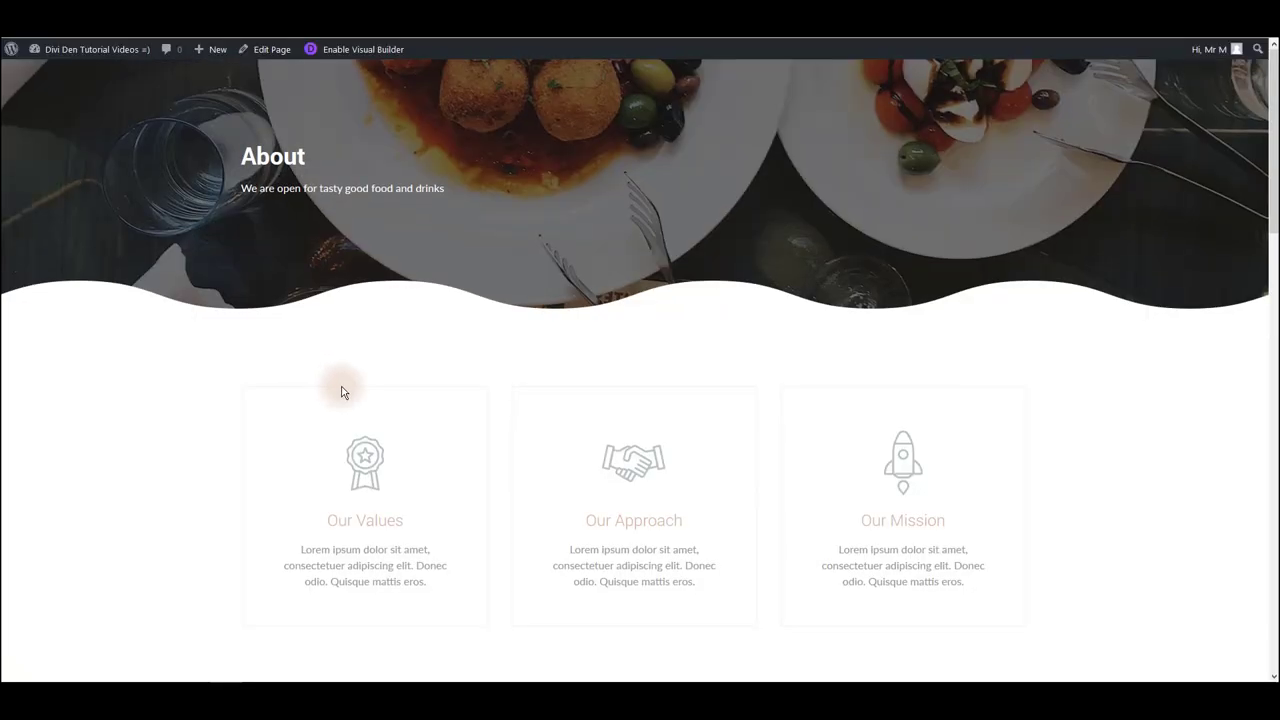
pyautogui.scroll(-4, 341, 390)
pyautogui.scroll(-8, 343, 389)
pyautogui.scroll(1, 343, 386)
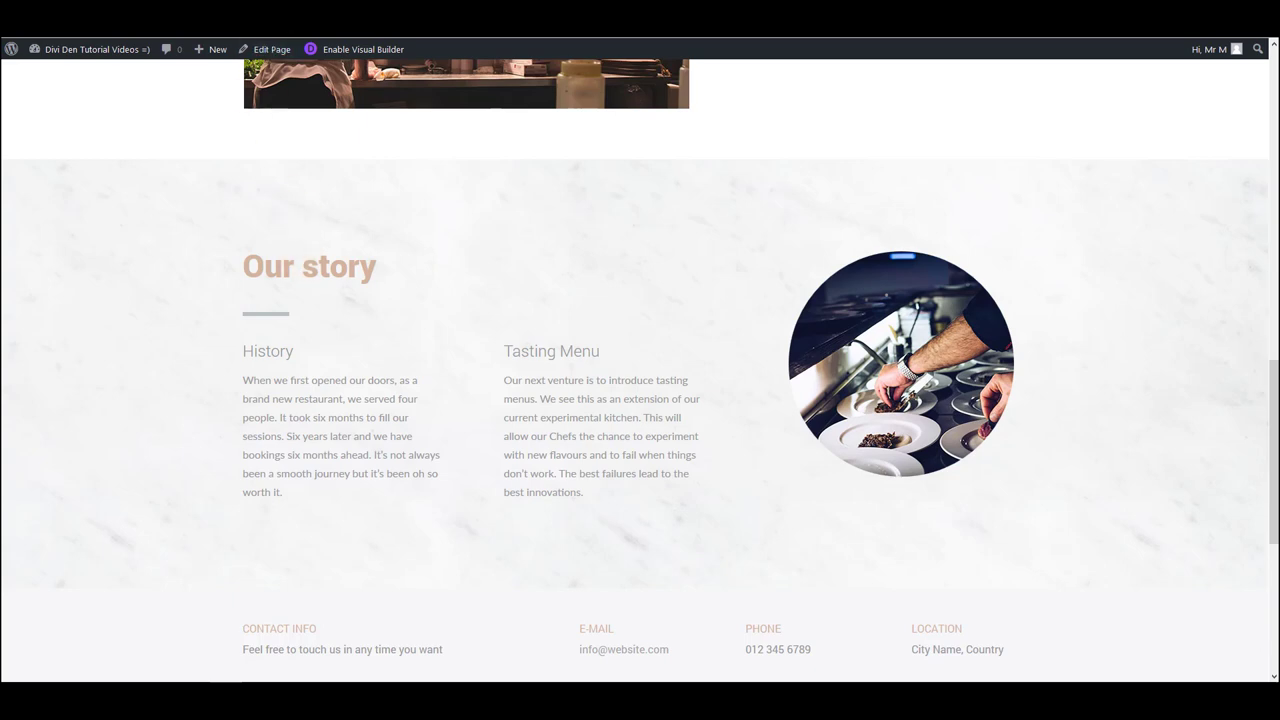
pyautogui.scroll(1, 261, 327)
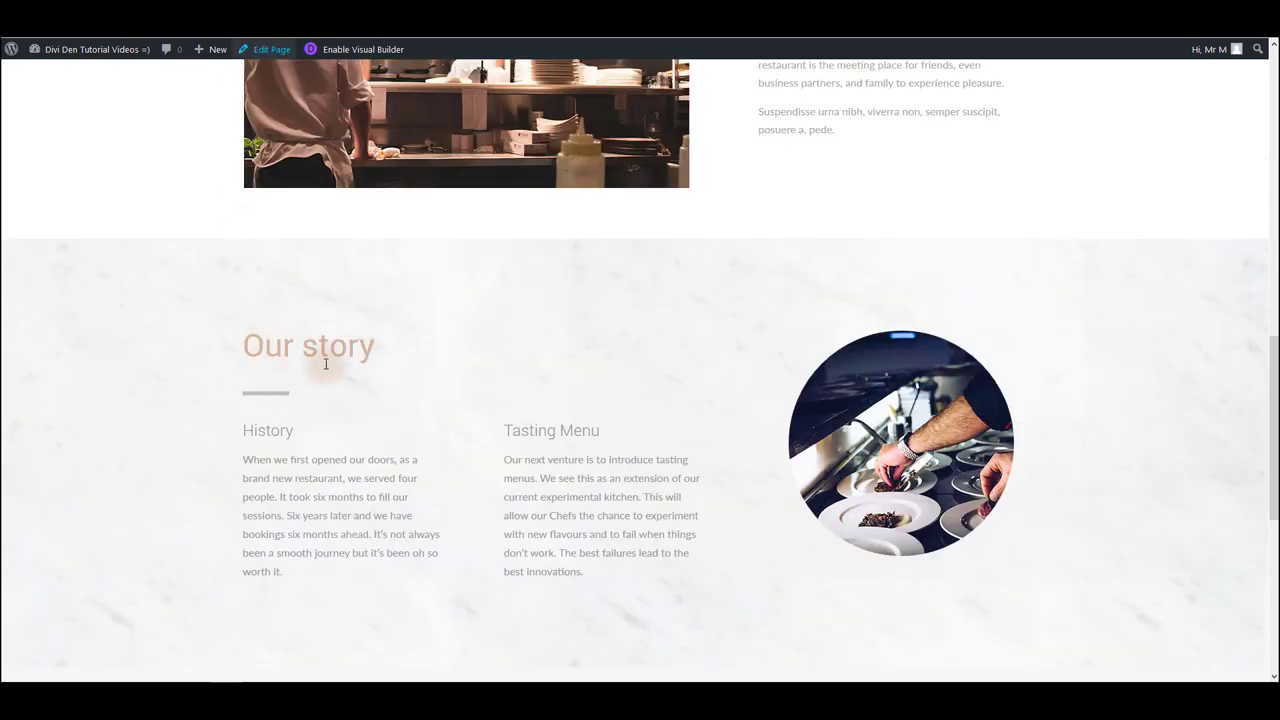
pyautogui.scroll(-1, 261, 340)
pyautogui.scroll(1, 261, 340)
pyautogui.scroll(-1, 150, 525)
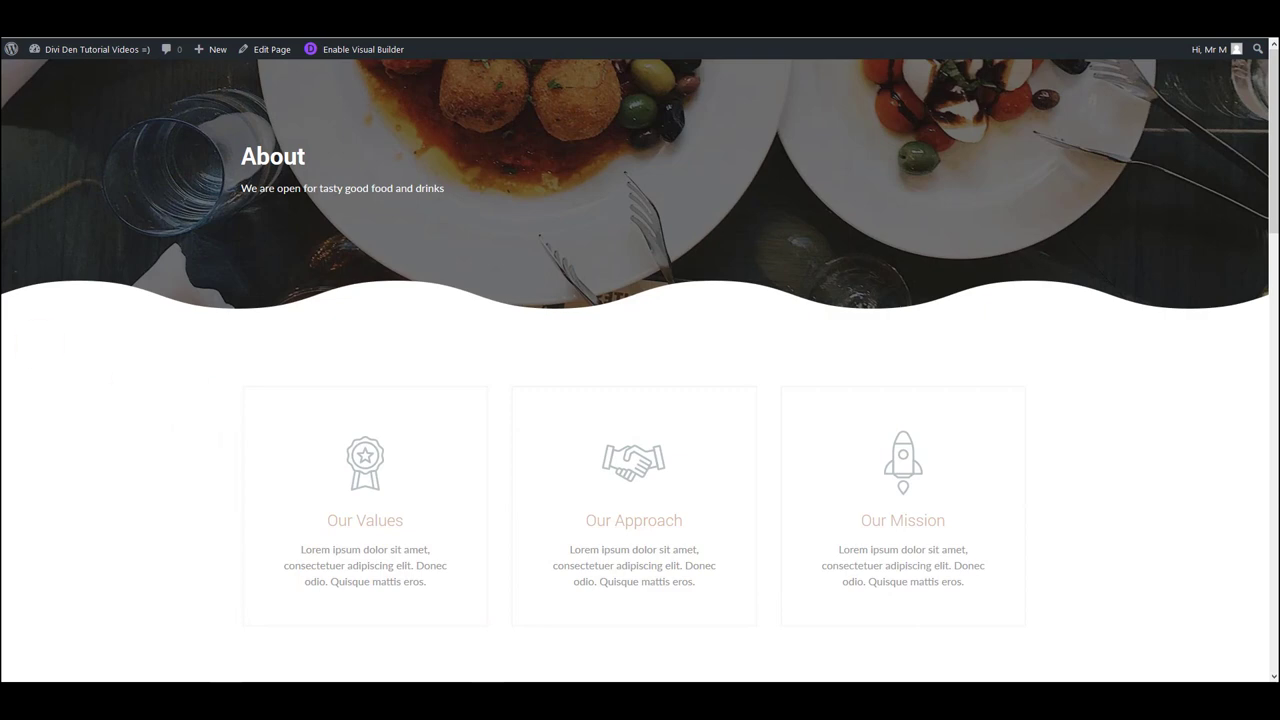
# Inspect the About heading with the browser's developer tools and examine the CSS rules applied to it
pyautogui.press('F12')
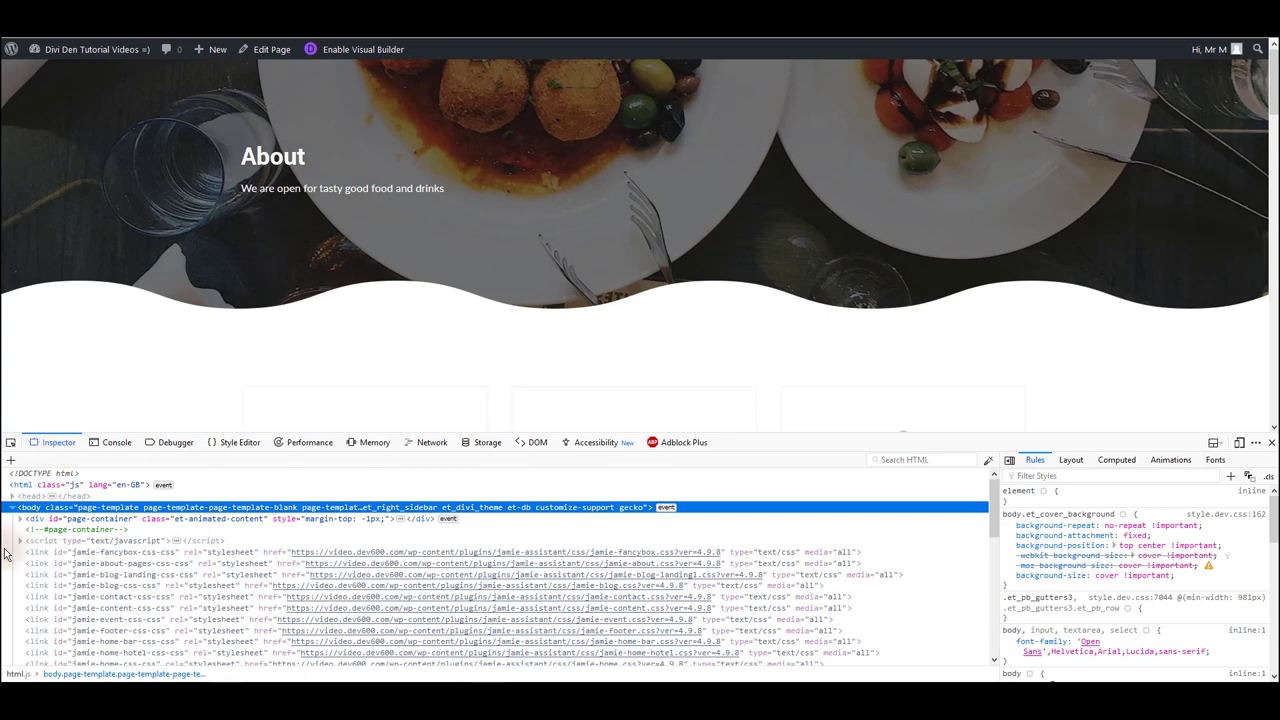
pyautogui.click(12, 445)
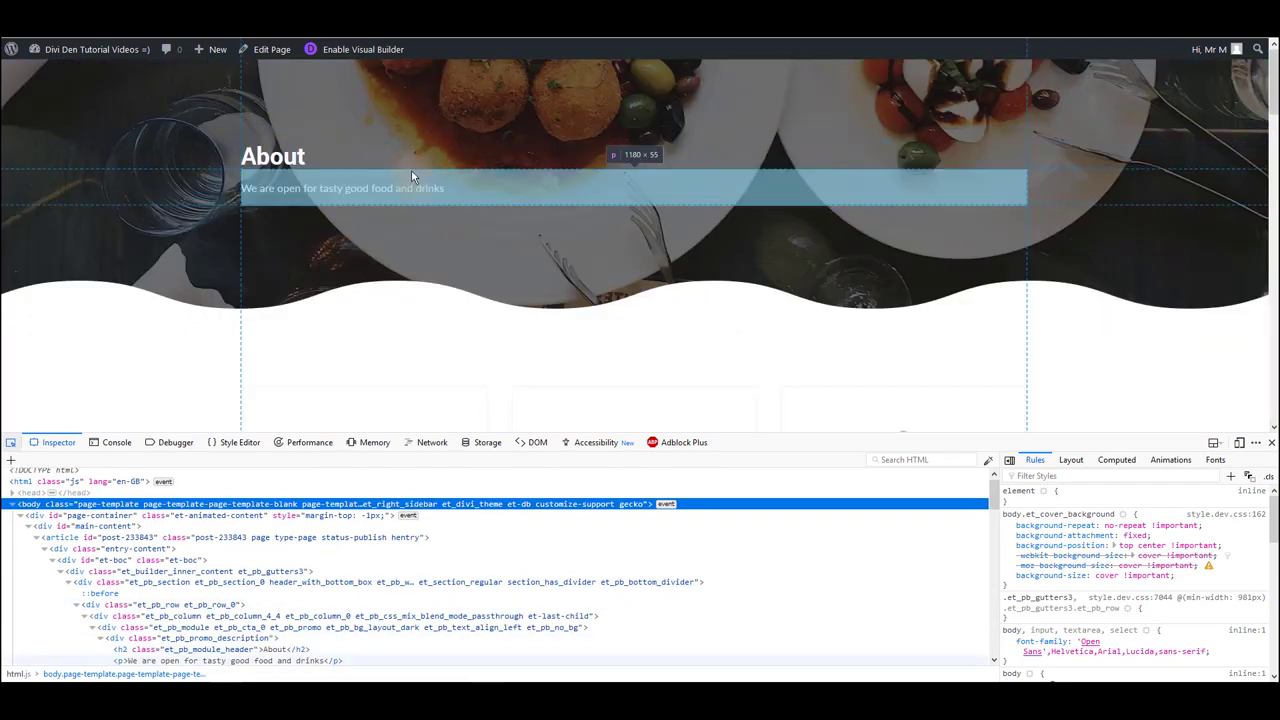
pyautogui.click(288, 161)
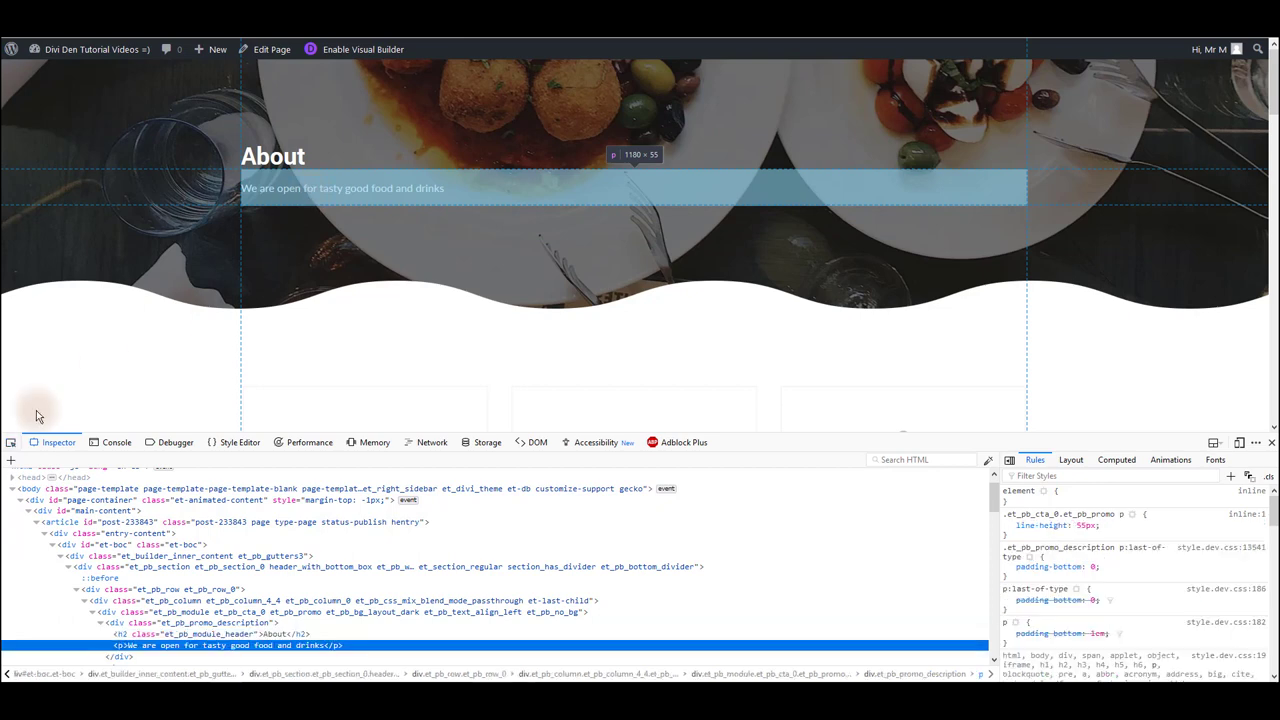
pyautogui.click(10, 442)
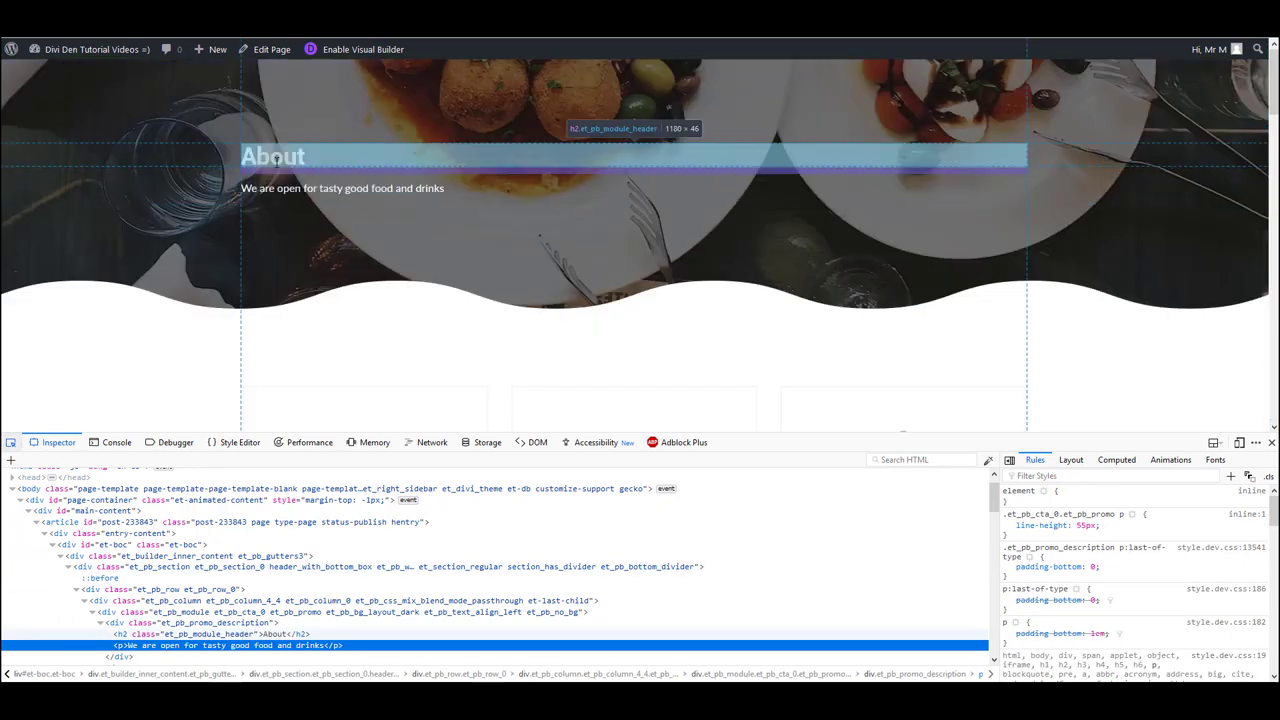
pyautogui.click(276, 160)
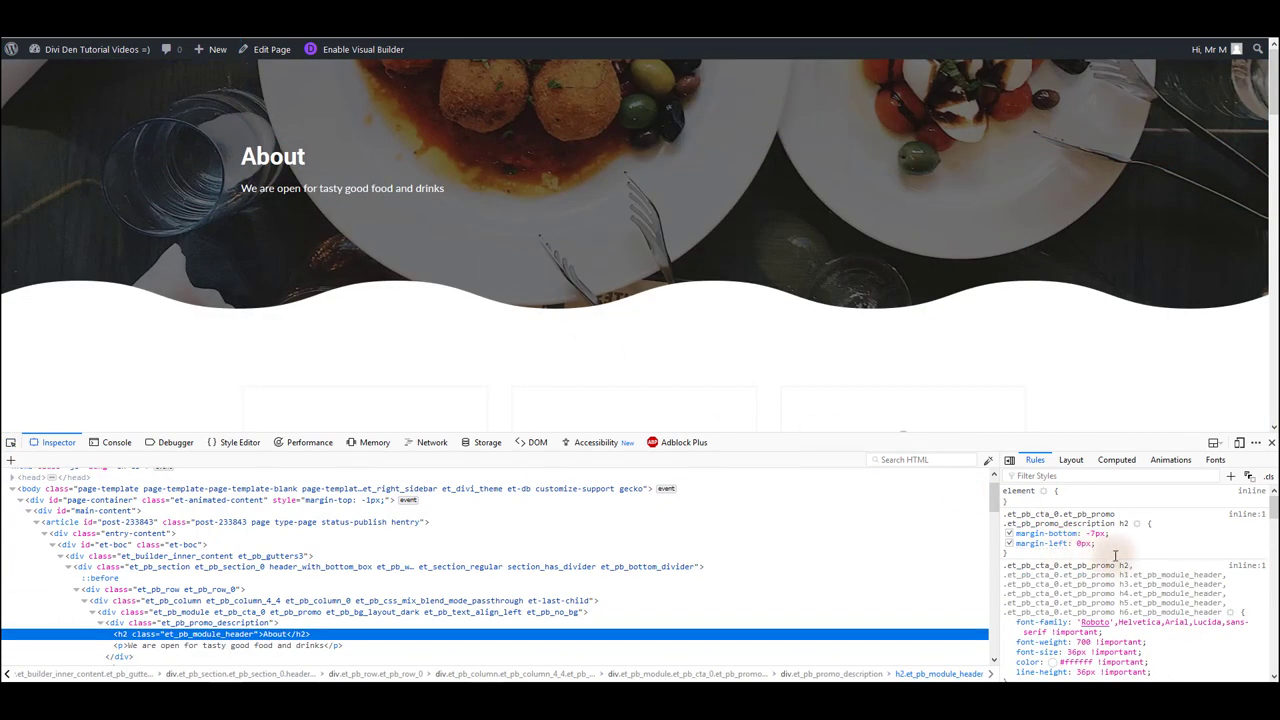
pyautogui.scroll(-3, 1226, 541)
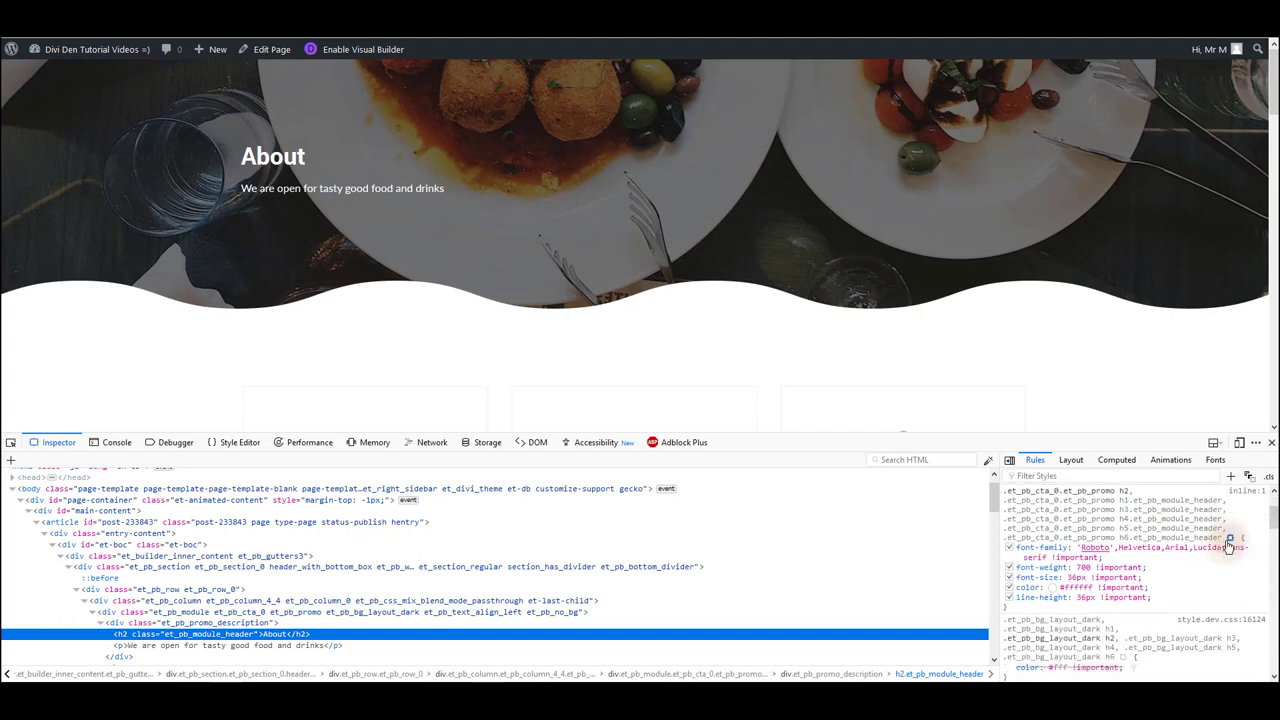
pyautogui.scroll(3, 1222, 555)
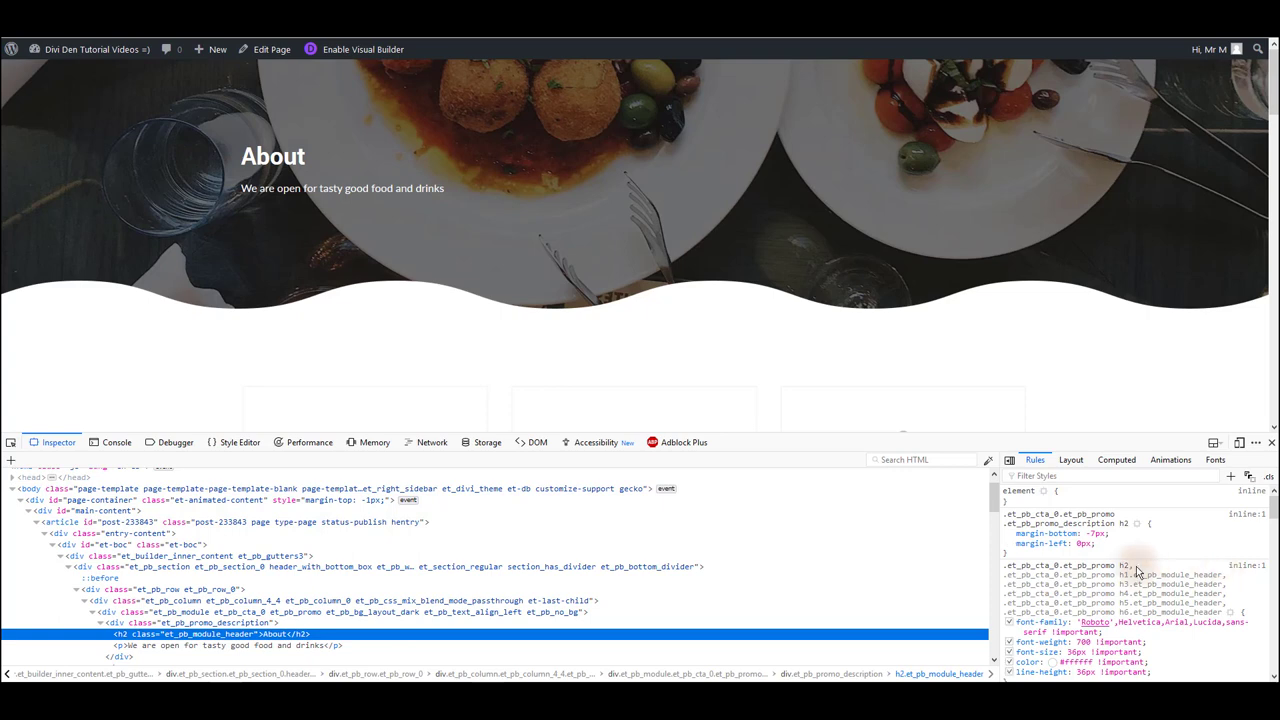
# Inspect the kitchen image beside Our Mission Statement and set the width in its .jamie_about_committed image rule to 50%
pyautogui.scroll(-8, 414, 334)
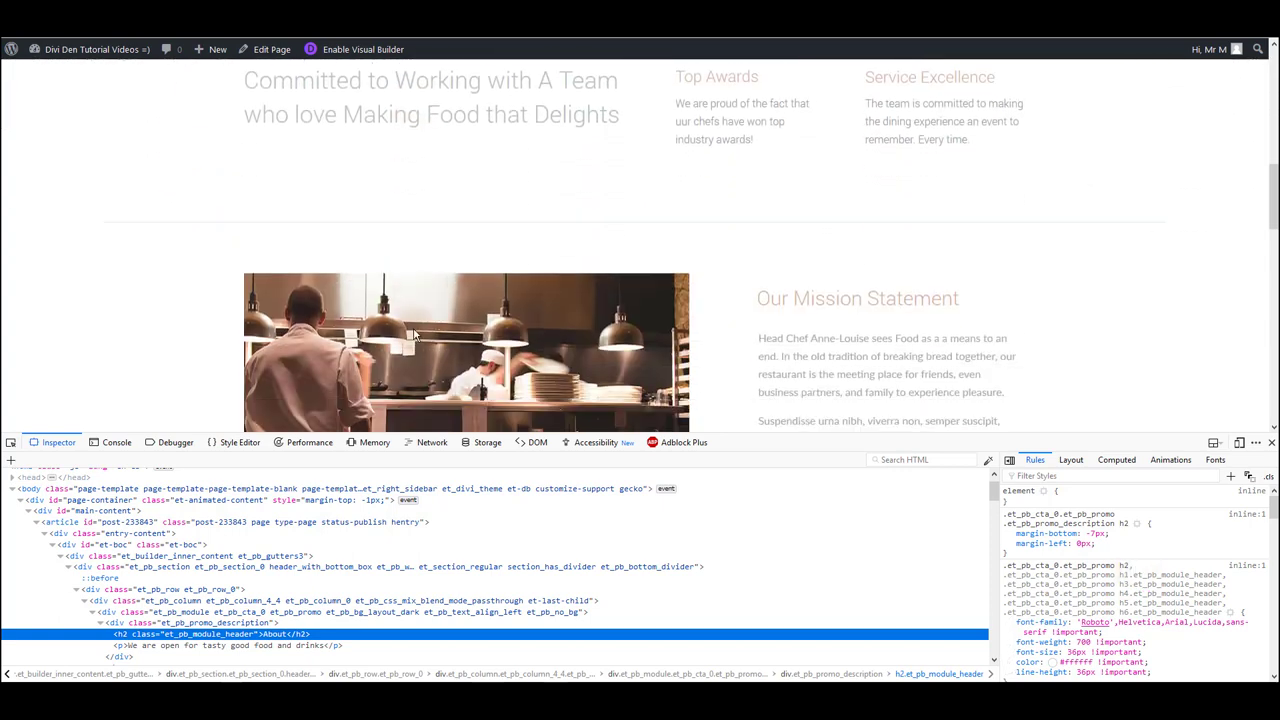
pyautogui.scroll(-1, 413, 331)
pyautogui.scroll(-1, 186, 345)
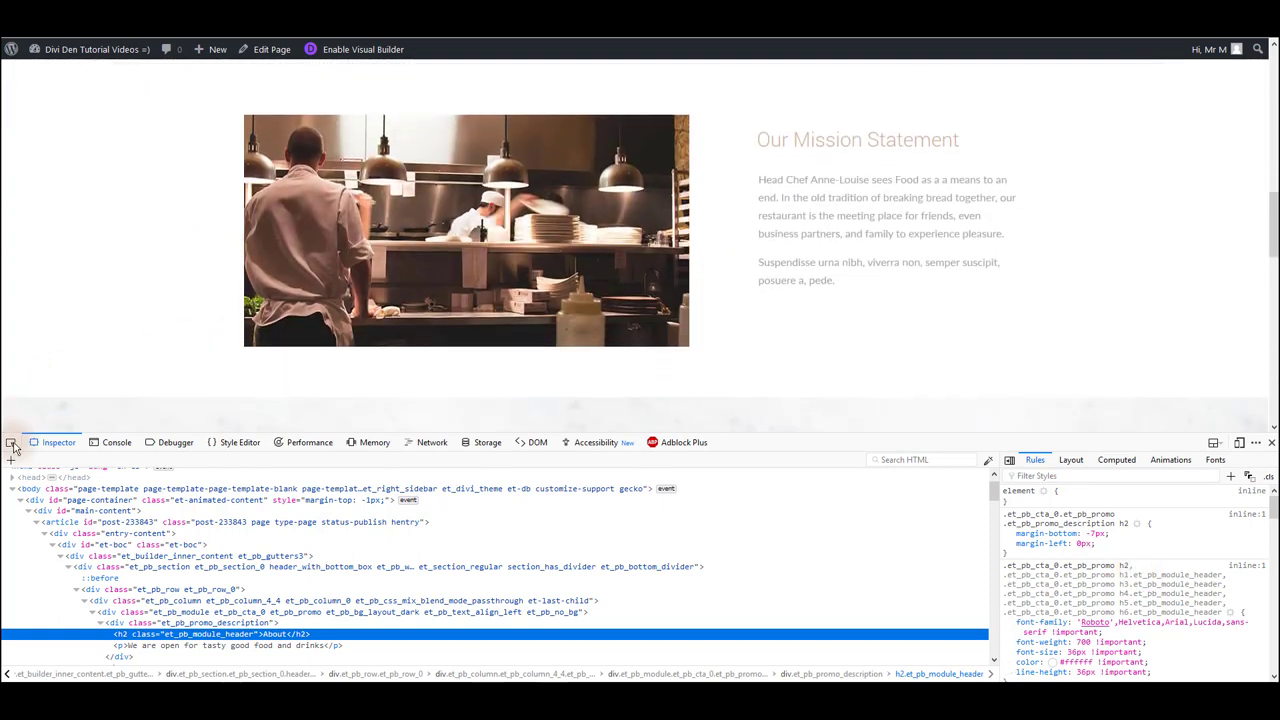
pyautogui.click(12, 444)
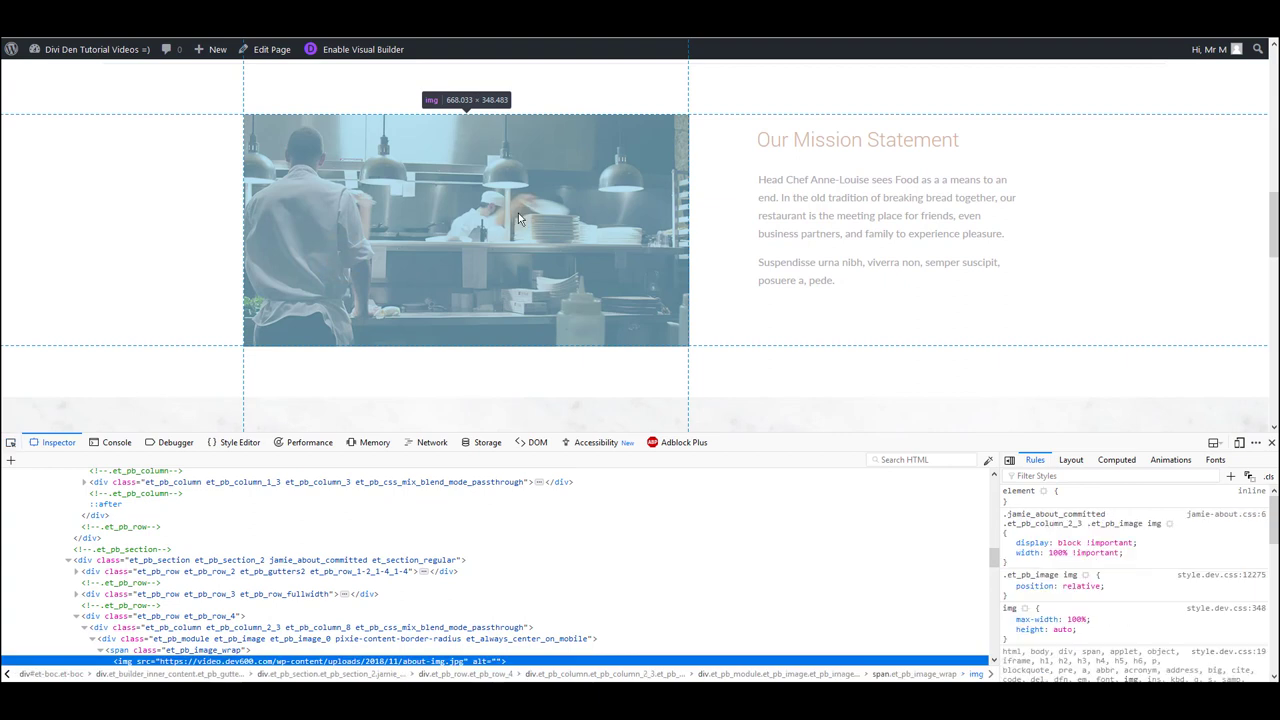
pyautogui.click(520, 209)
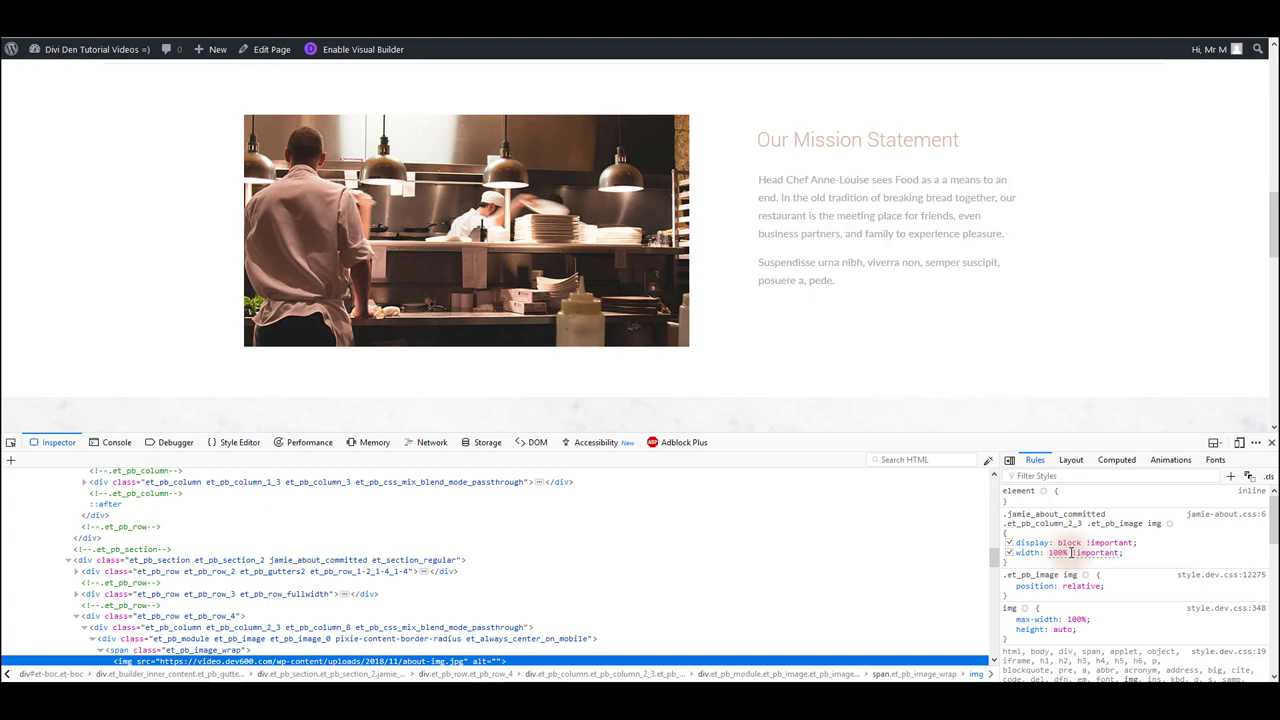
pyautogui.click(1072, 553)
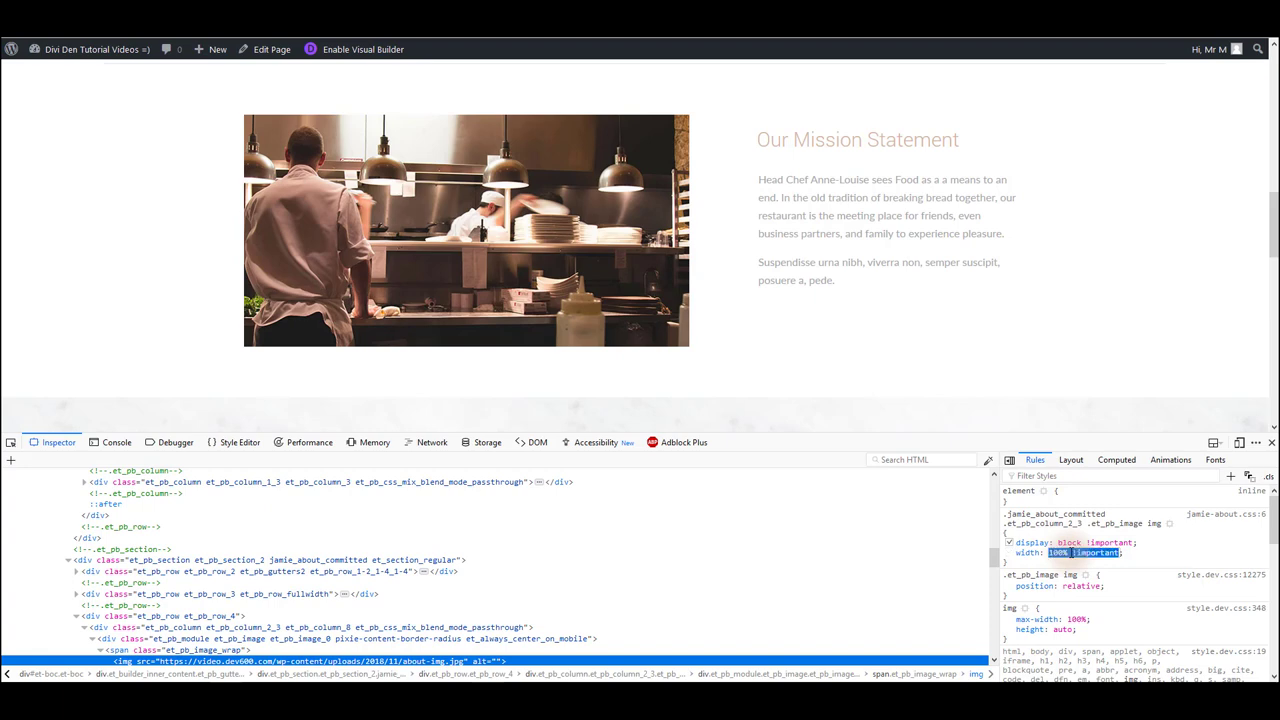
pyautogui.write('50%;')
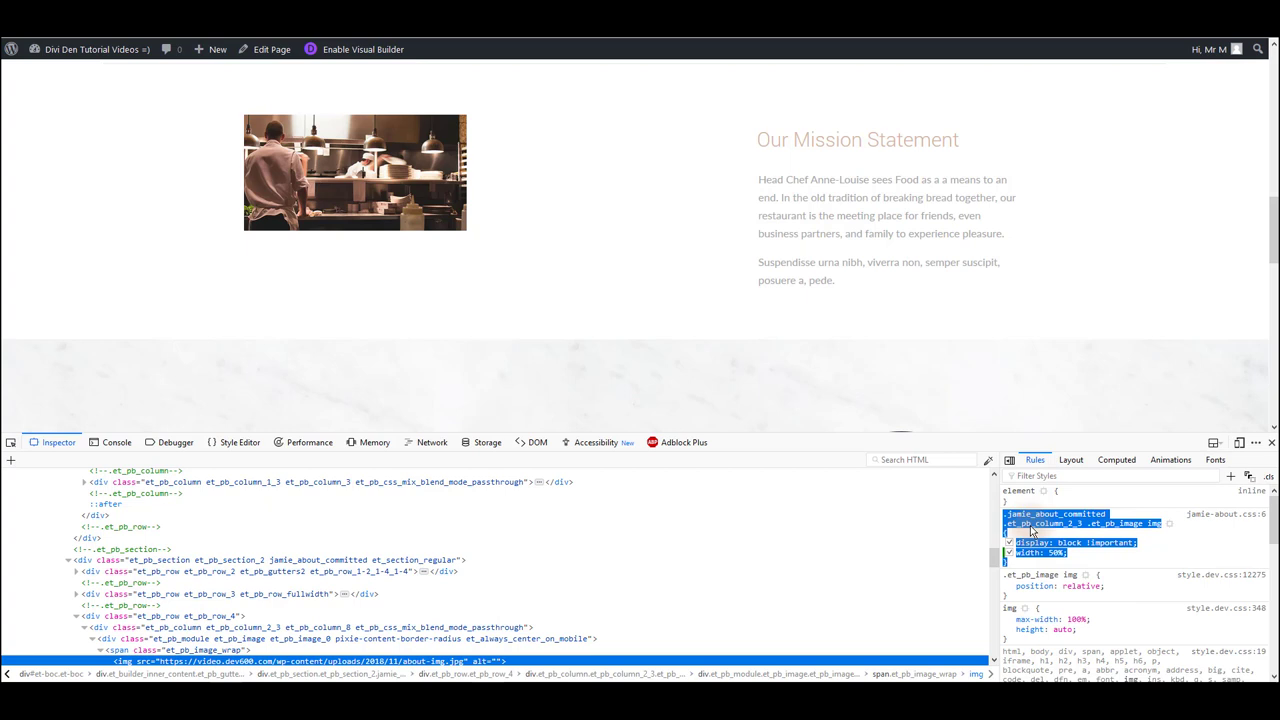
pyautogui.click(1212, 514)
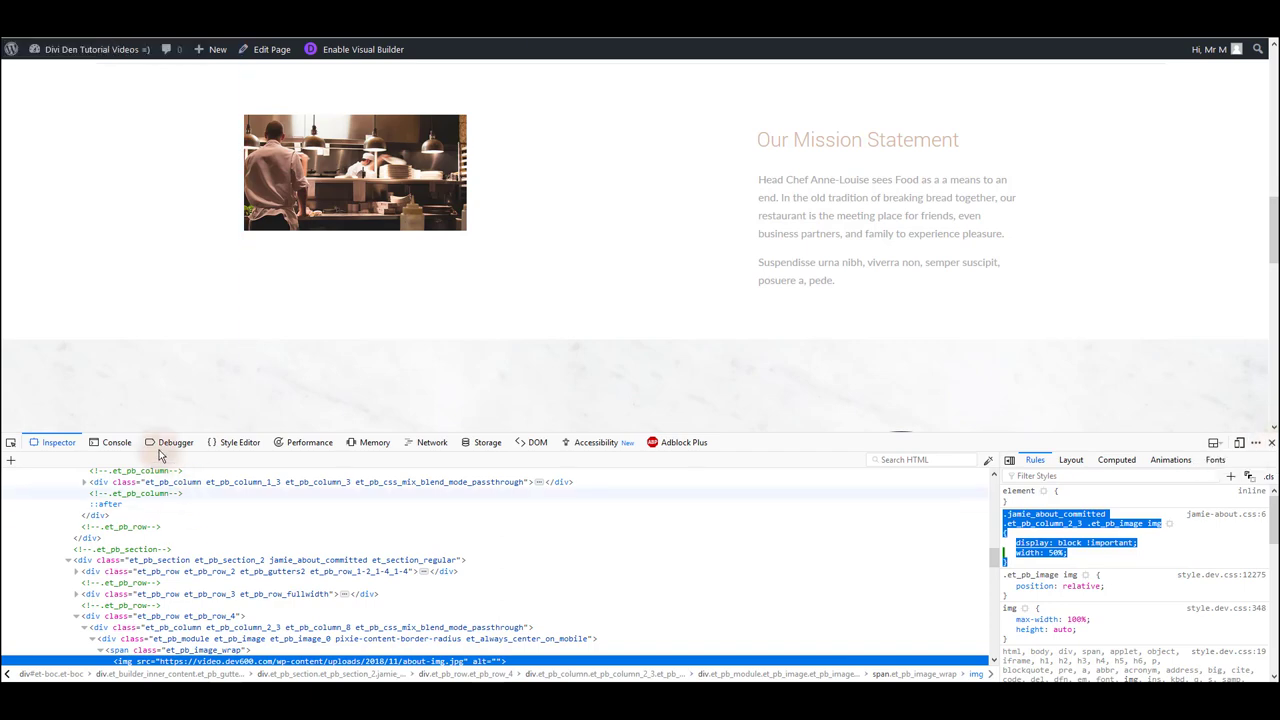
# Inspect the About heading again and examine the selector and margin declarations of its .et_pb_promo_description h2 rule
pyautogui.click(10, 442)
pyautogui.scroll(2, 463, 404)
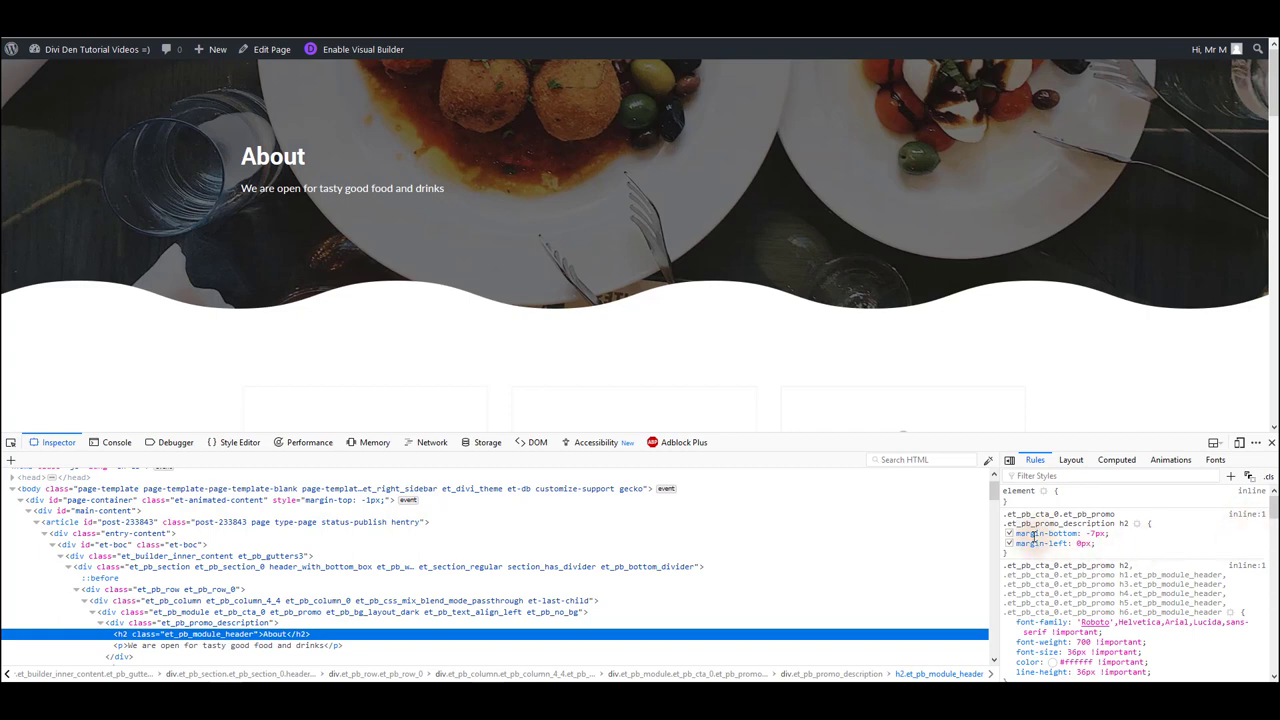
pyautogui.moveTo(1093, 552); pyautogui.dragTo(1006, 518)
pyautogui.click(1178, 539)
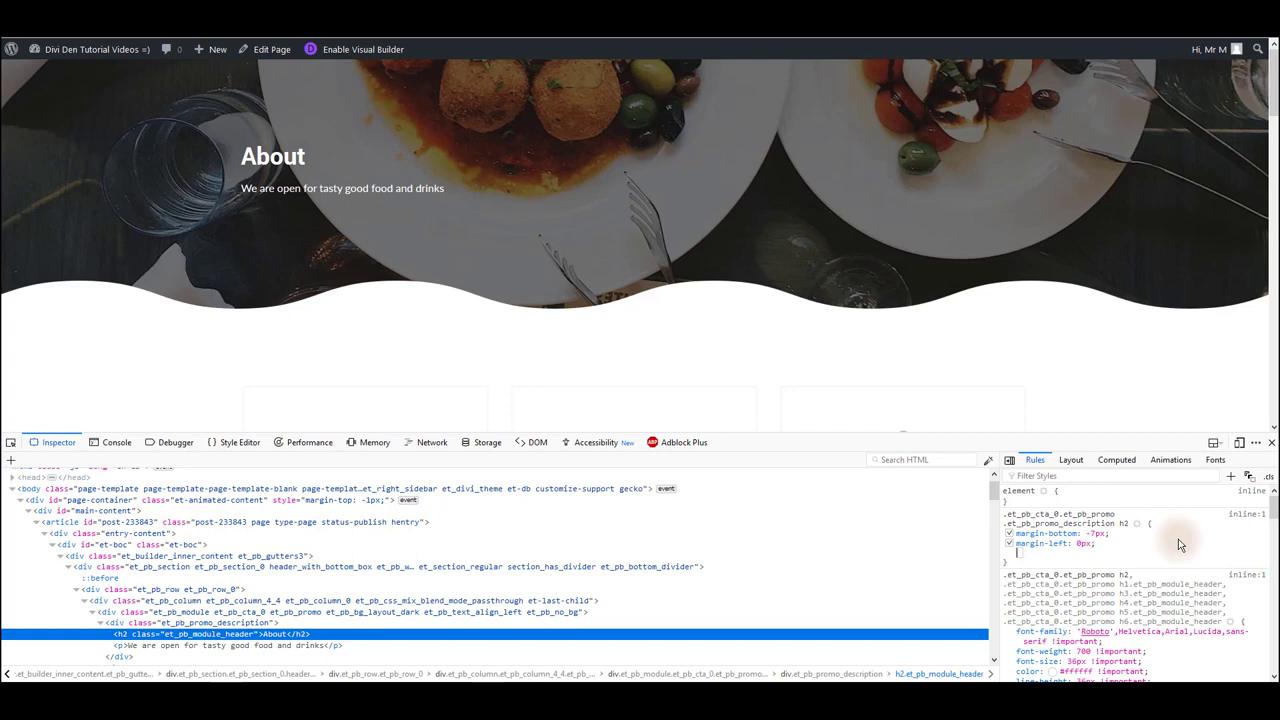
pyautogui.press('Escape')
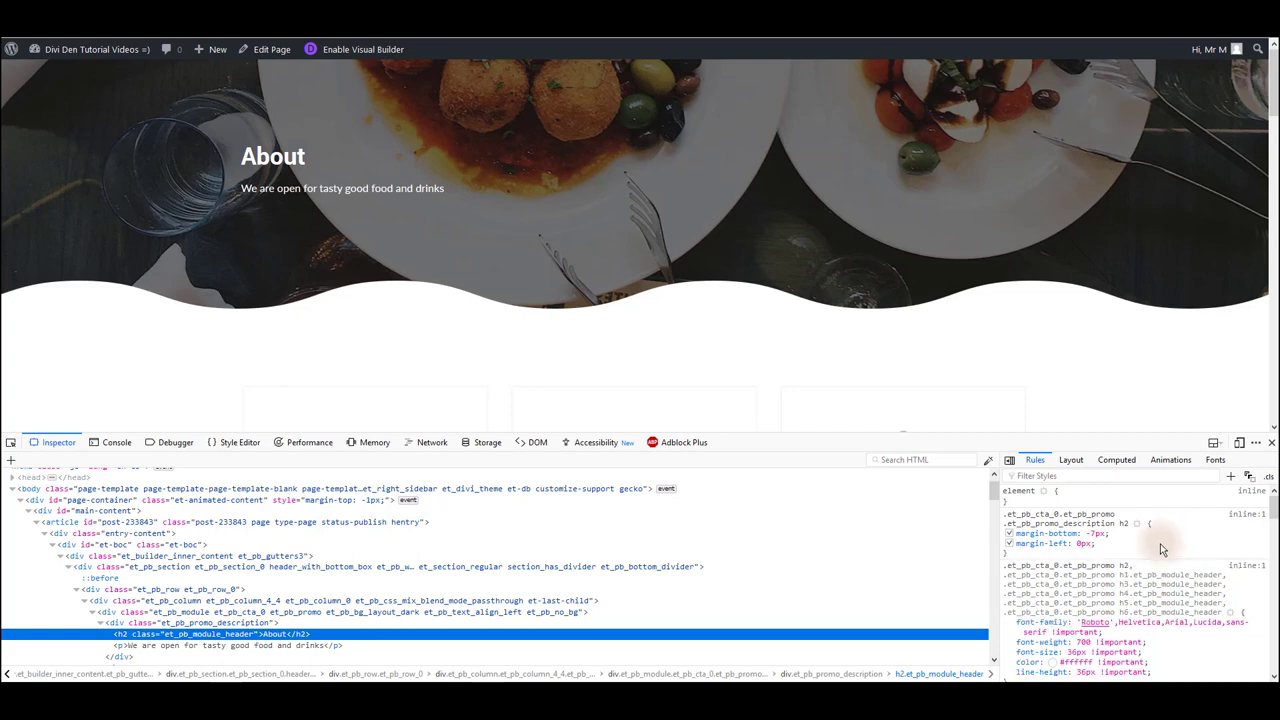
pyautogui.click(1056, 535)
pyautogui.click(1045, 543)
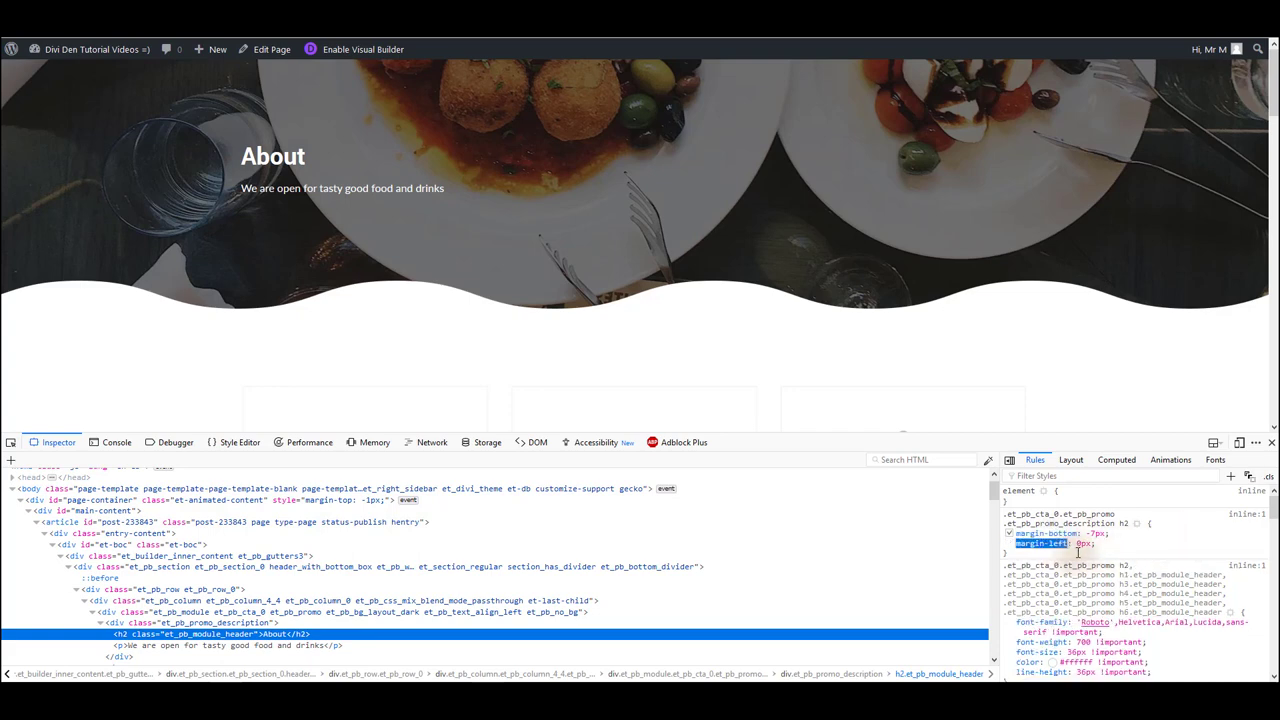
pyautogui.click(1110, 549)
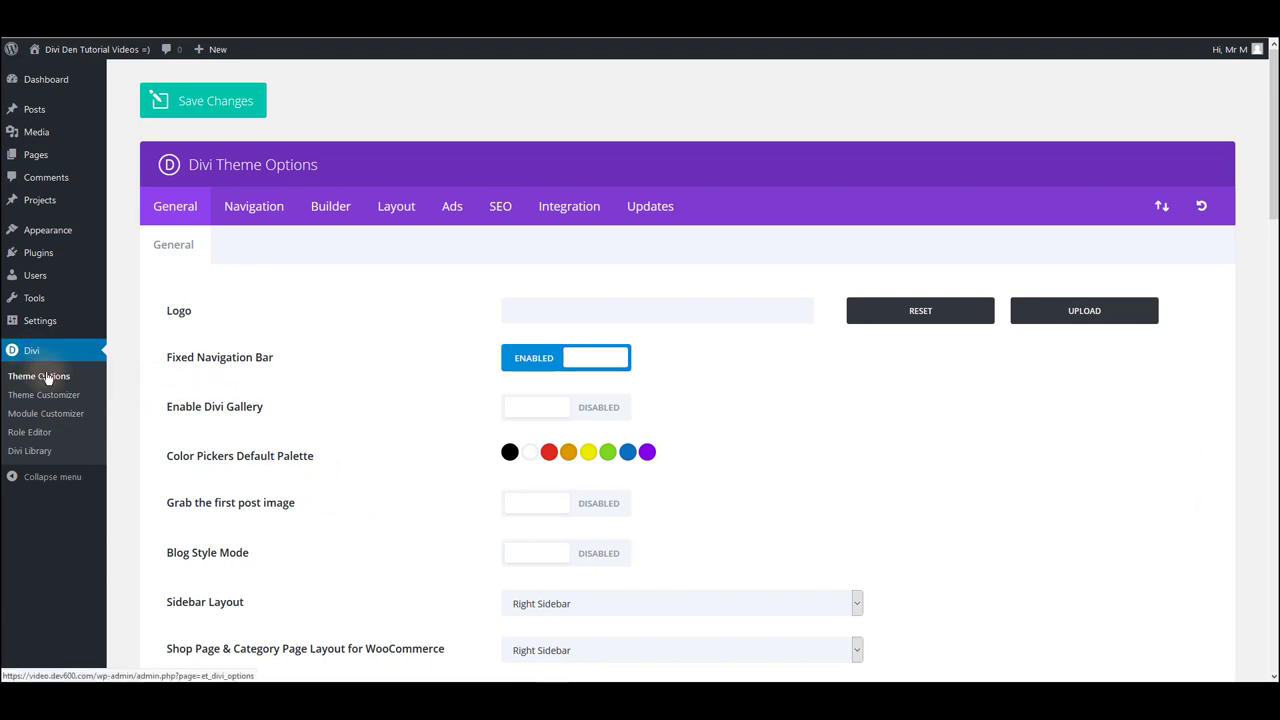
# Disable Minify And Combine Javascript Files and Minify And Combine CSS Files in the general Divi Theme Options
pyautogui.scroll(-12, 606, 415)
pyautogui.scroll(-4, 582, 432)
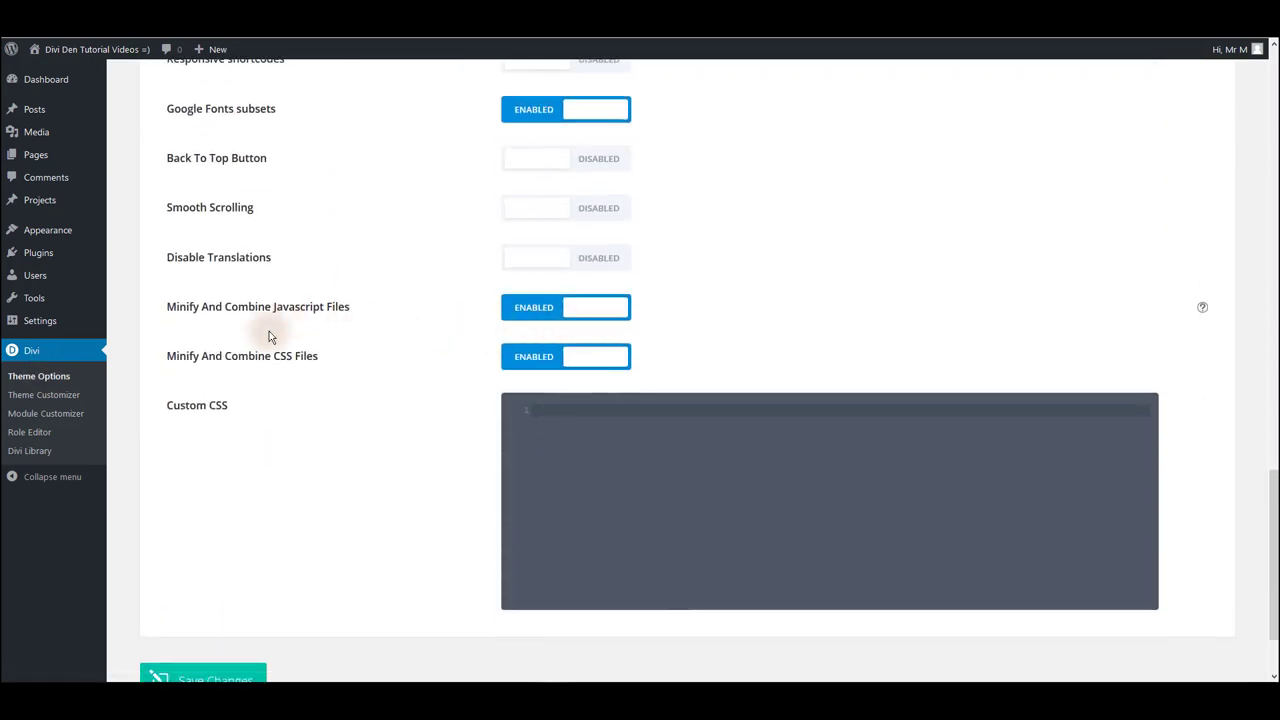
pyautogui.click(524, 307)
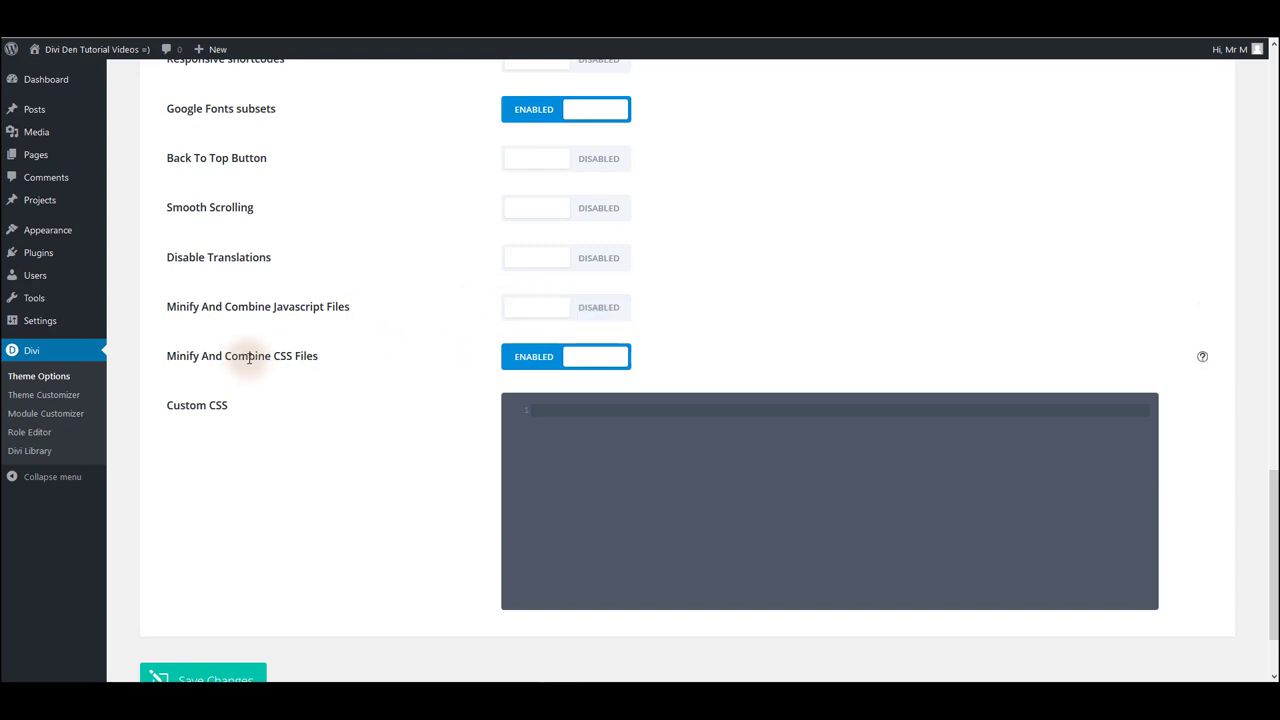
pyautogui.click(536, 366)
# Disable Static CSS File Generation in the advanced Builder options of the Divi theme and save the changes
pyautogui.scroll(20, 537, 367)
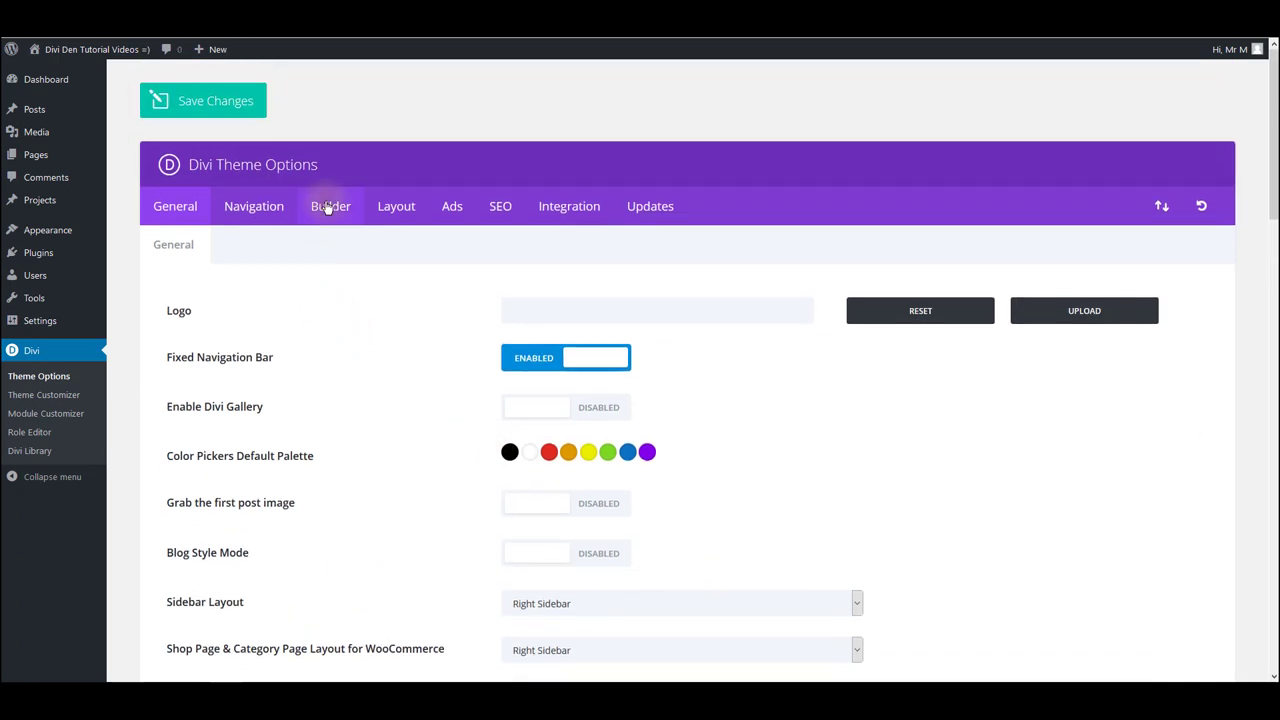
pyautogui.click(327, 207)
pyautogui.click(314, 247)
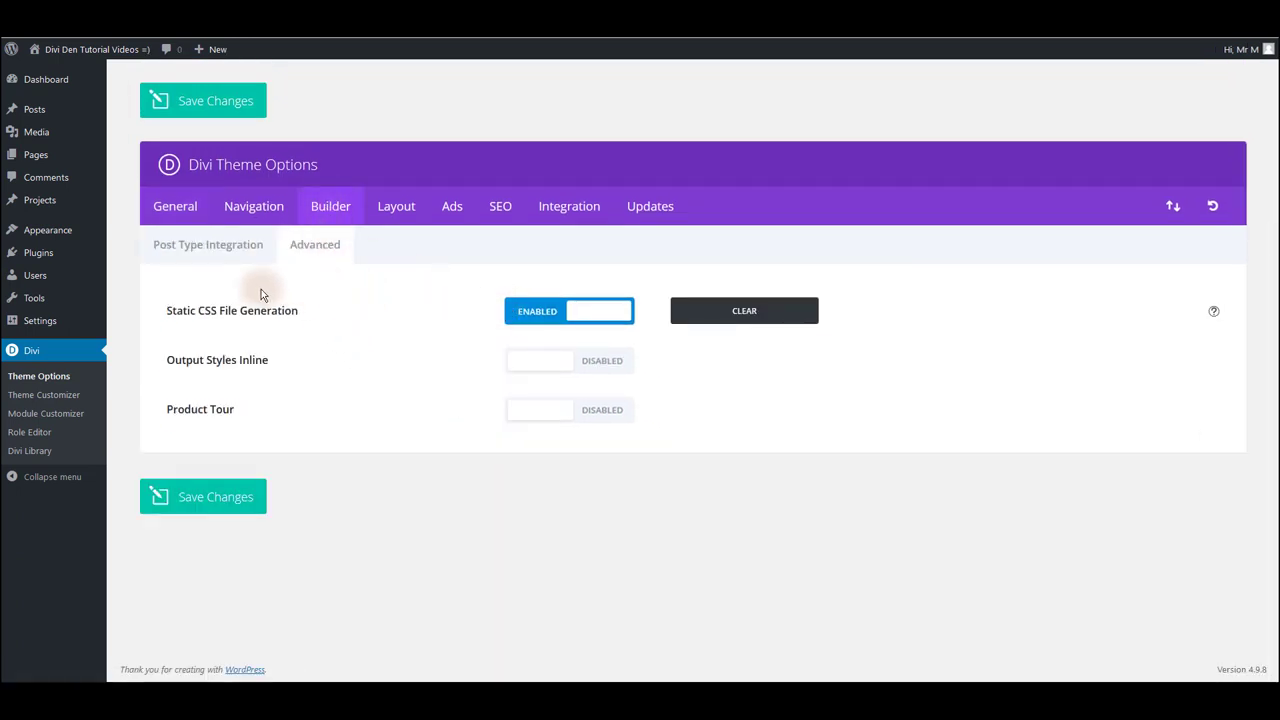
pyautogui.click(541, 319)
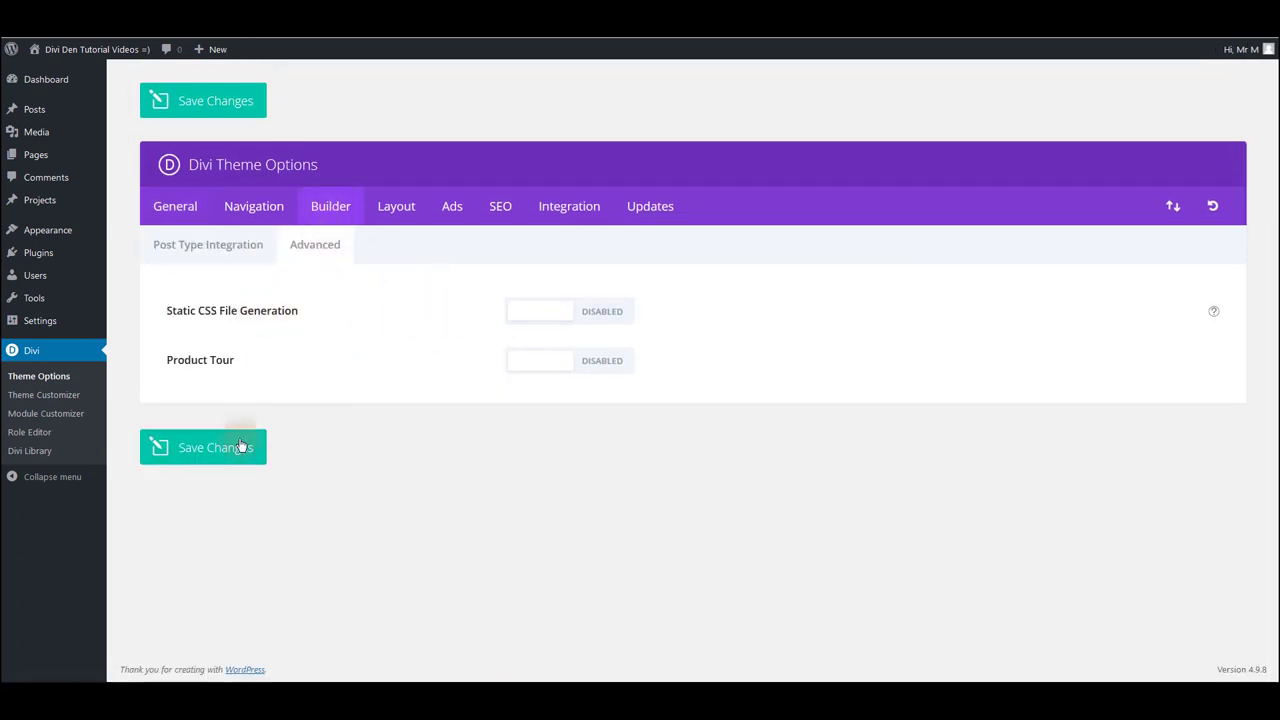
pyautogui.click(229, 449)
pyautogui.click(330, 141)
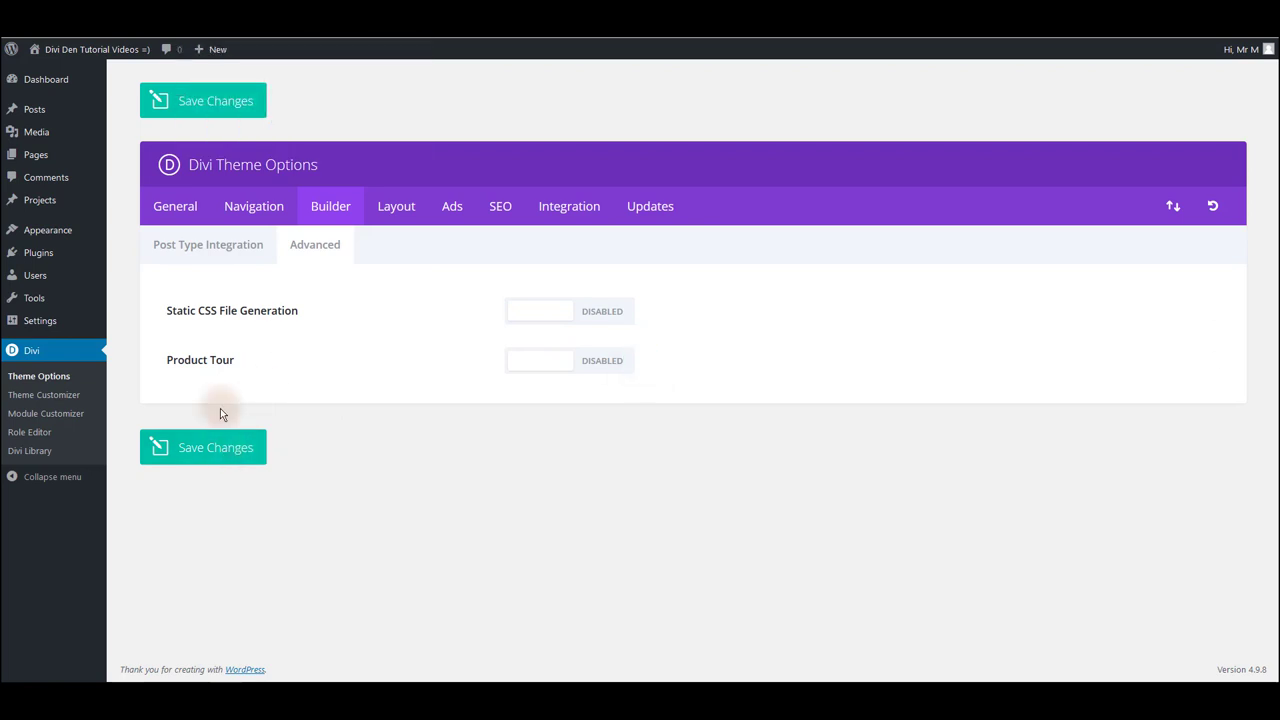